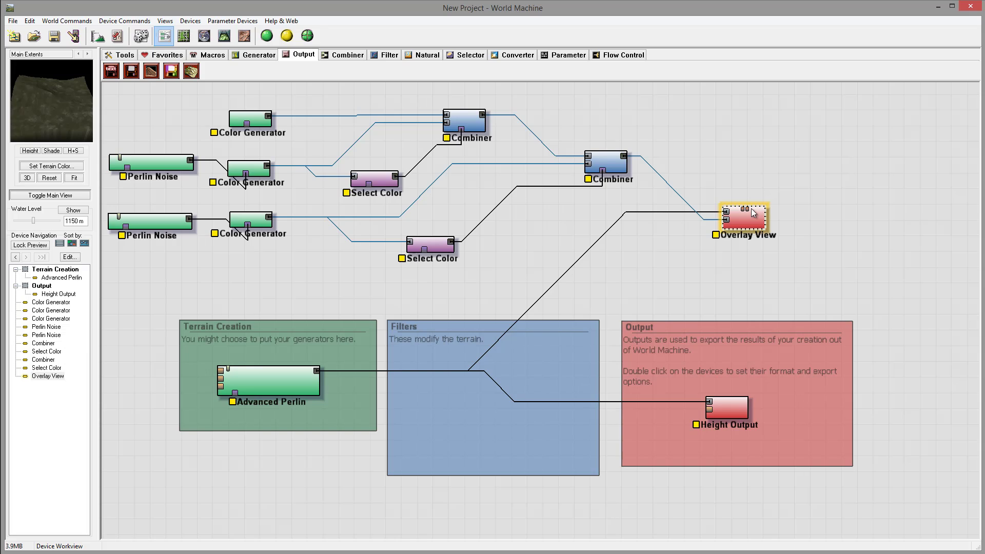
# Examine the terrain's existing color texture from several angles in the 3D view
pyautogui.click(224, 36)
pyautogui.moveTo(633, 283); pyautogui.dragTo(732, 366)
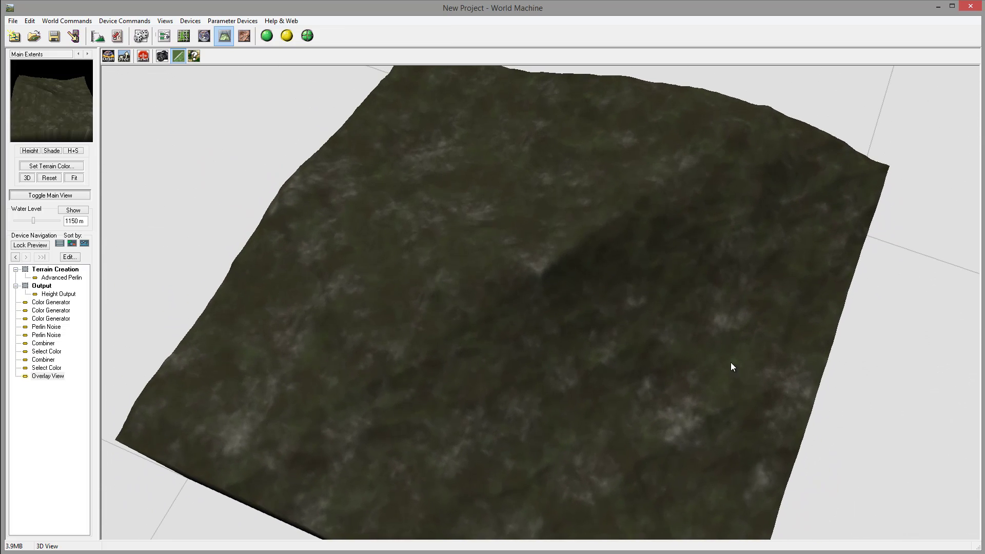
pyautogui.moveTo(546, 379)
pyautogui.mouseDown()
pyautogui.moveTo(746, 383)
pyautogui.moveTo(757, 409)
pyautogui.moveTo(664, 268)
pyautogui.moveTo(485, 282)
pyautogui.moveTo(783, 346)
pyautogui.moveTo(479, 368)
pyautogui.moveTo(614, 340)
pyautogui.moveTo(610, 324)
pyautogui.moveTo(647, 333)
pyautogui.moveTo(545, 366)
pyautogui.mouseUp()
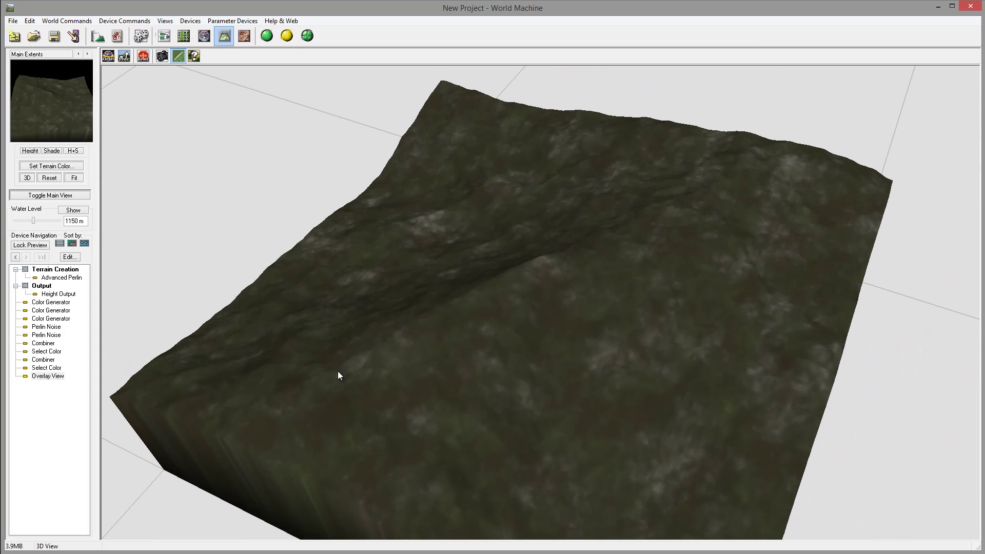
pyautogui.moveTo(373, 311); pyautogui.dragTo(620, 319)
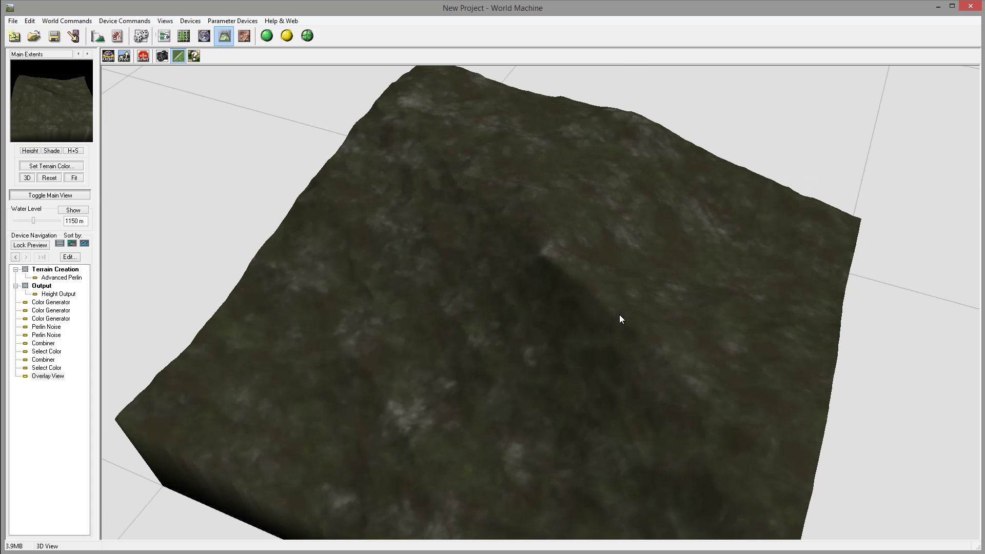
pyautogui.moveTo(570, 368); pyautogui.dragTo(367, 228)
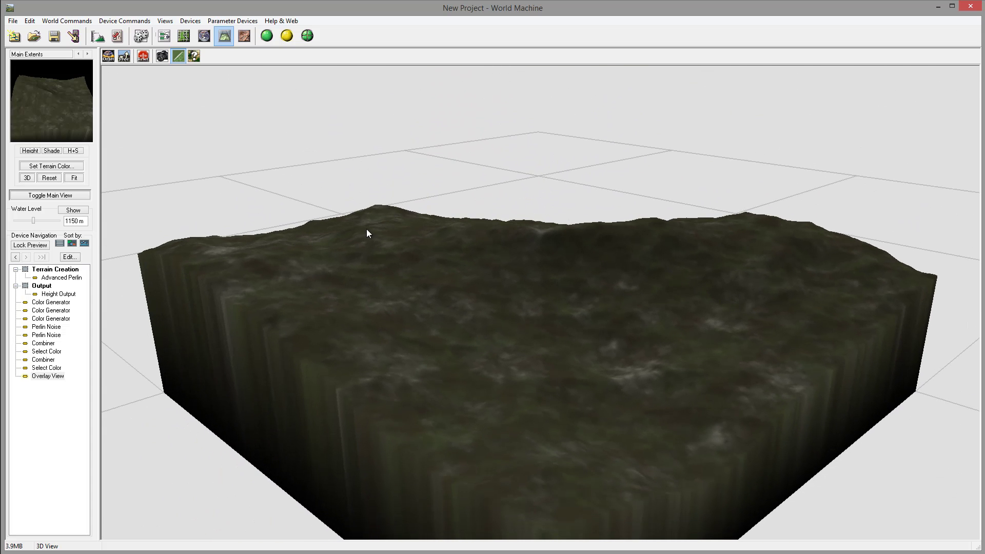
pyautogui.moveTo(763, 251); pyautogui.dragTo(802, 292)
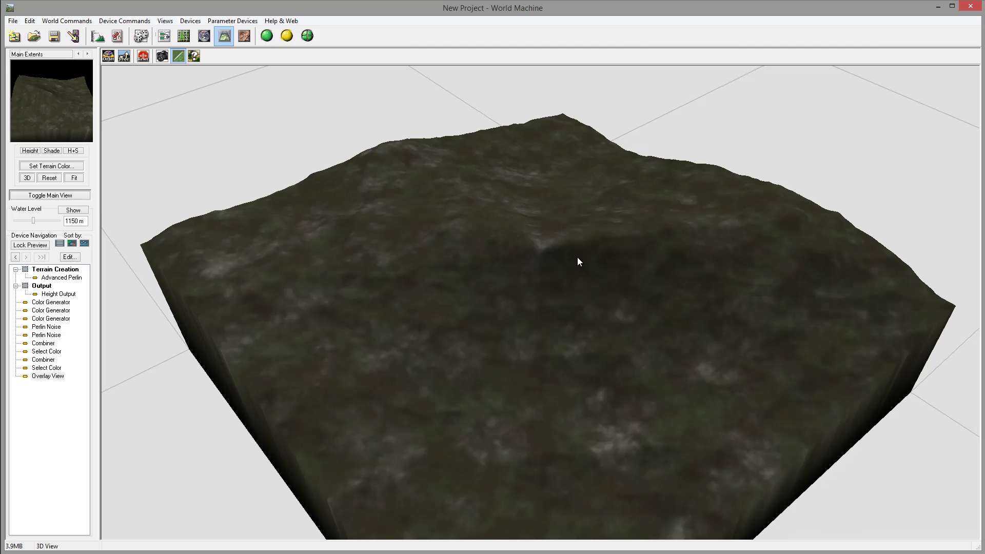
pyautogui.moveTo(578, 261); pyautogui.dragTo(319, 397)
pyautogui.moveTo(454, 370); pyautogui.dragTo(438, 246)
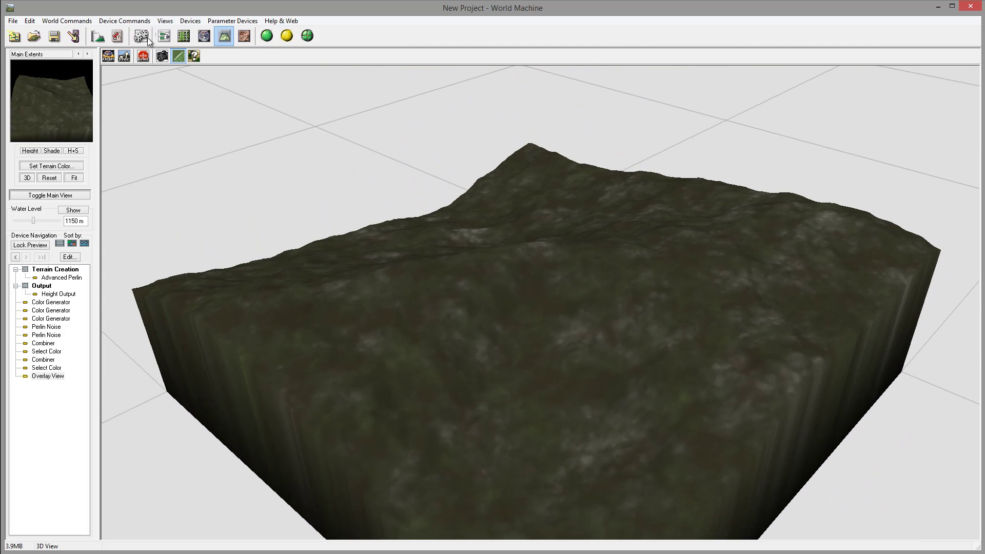
# Add a Colorizer converter to the device workview, between the lower Select Color device and the Overlay View
pyautogui.click(165, 38)
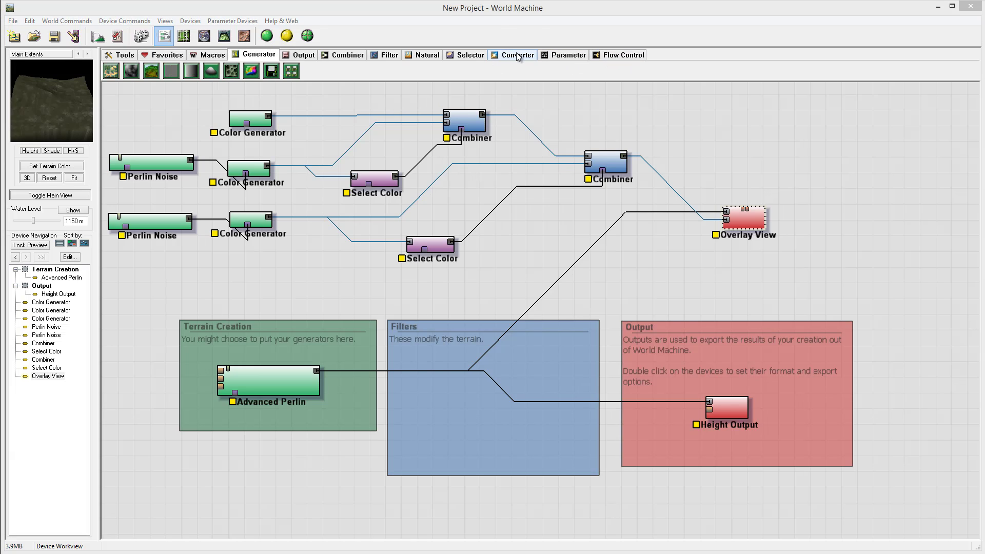
pyautogui.click(517, 55)
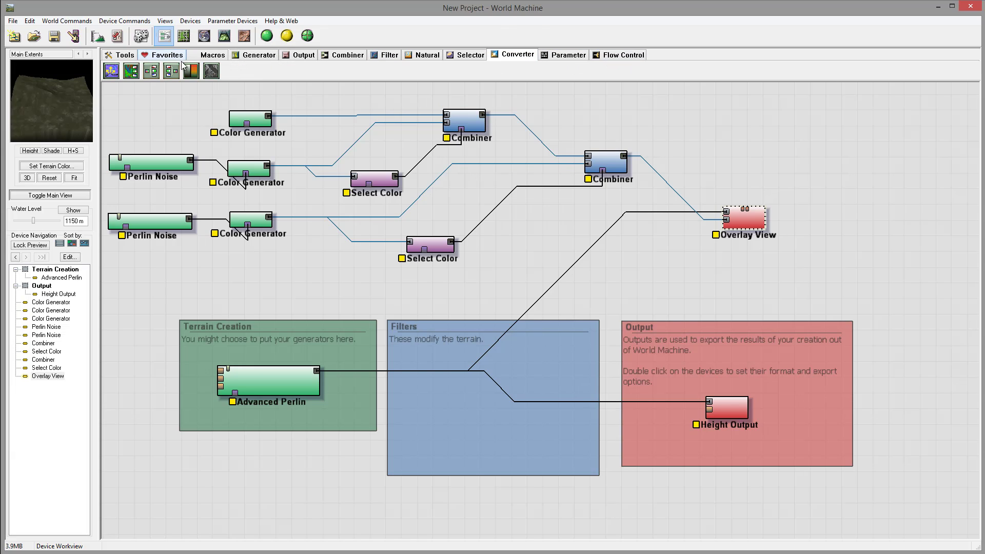
pyautogui.click(188, 72)
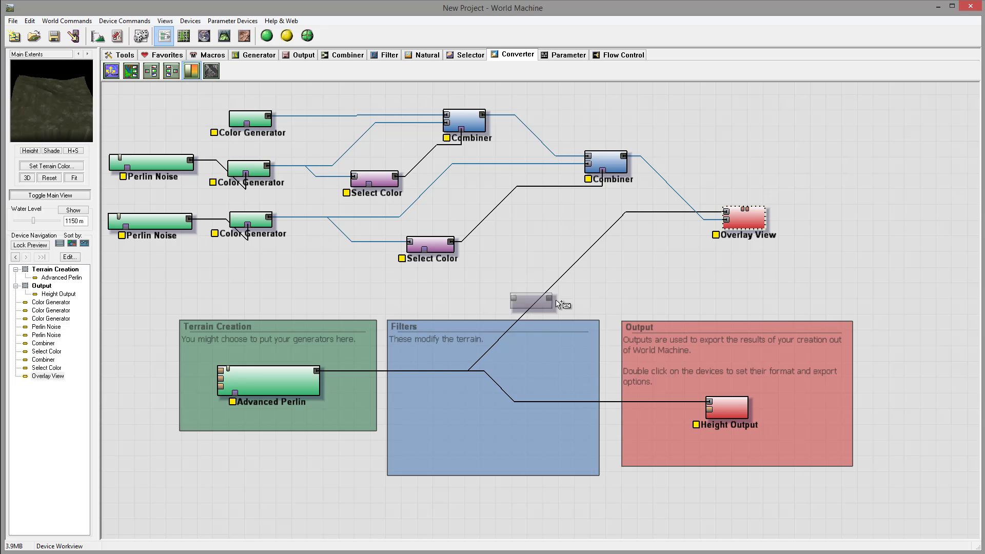
pyautogui.click(537, 265)
pyautogui.rightClick(546, 224)
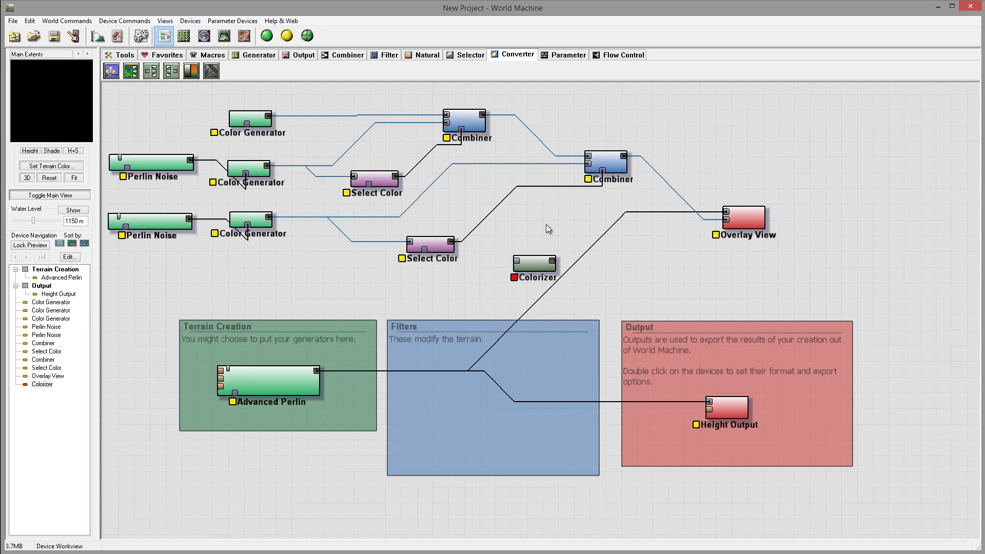
pyautogui.moveTo(532, 266); pyautogui.dragTo(572, 271)
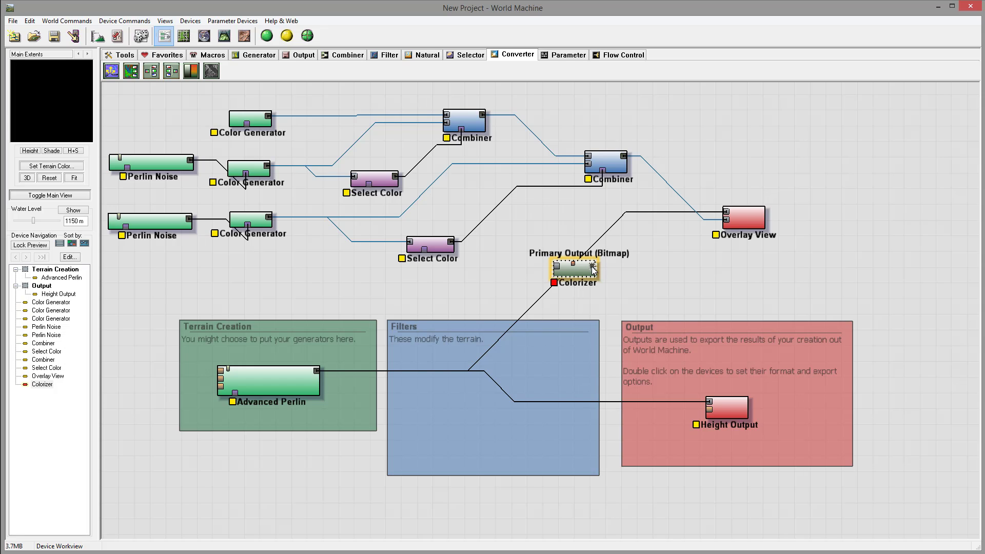
# Move the Overlay View farther out and place a copy of the final Combiner between the Colorizer and the Overlay View
pyautogui.moveTo(743, 214); pyautogui.dragTo(805, 218)
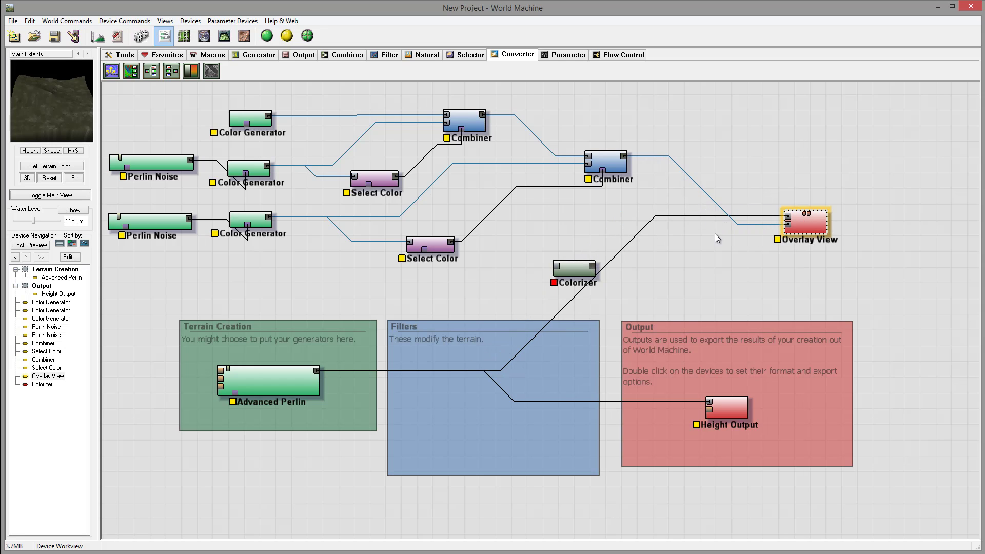
pyautogui.click(613, 163)
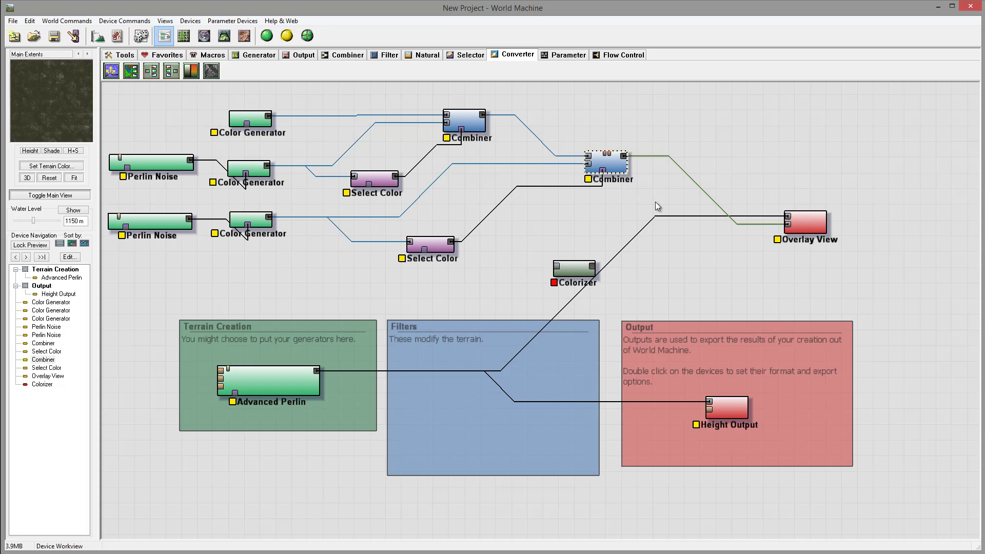
pyautogui.hotkey('ctrl', 'c')
pyautogui.hotkey('ctrl', 'v')
pyautogui.moveTo(615, 169); pyautogui.dragTo(677, 244)
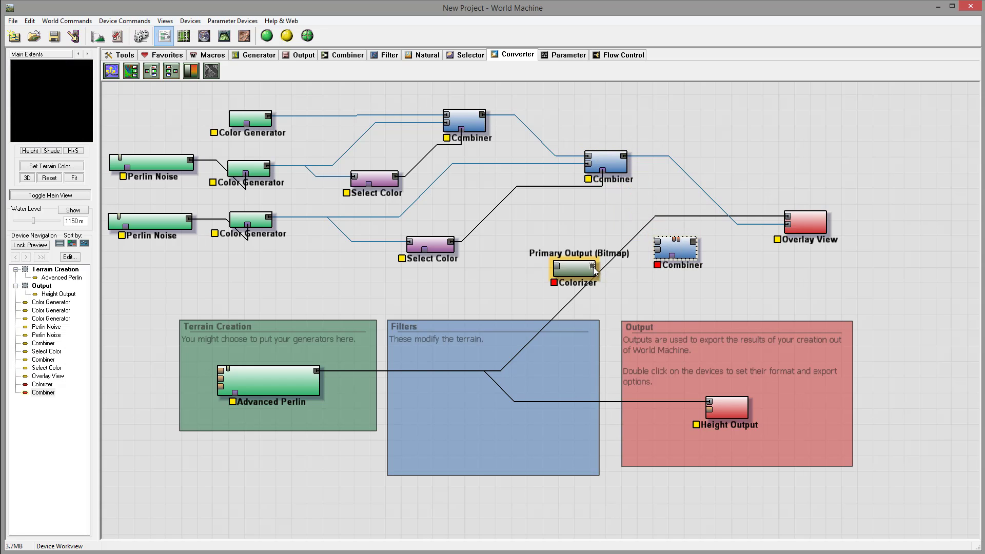
# Insert the new Combiner ahead of the Overlay View with the Colorizer as second input, and feed Advanced Perlin into the Colorizer
pyautogui.moveTo(592, 266); pyautogui.dragTo(658, 249)
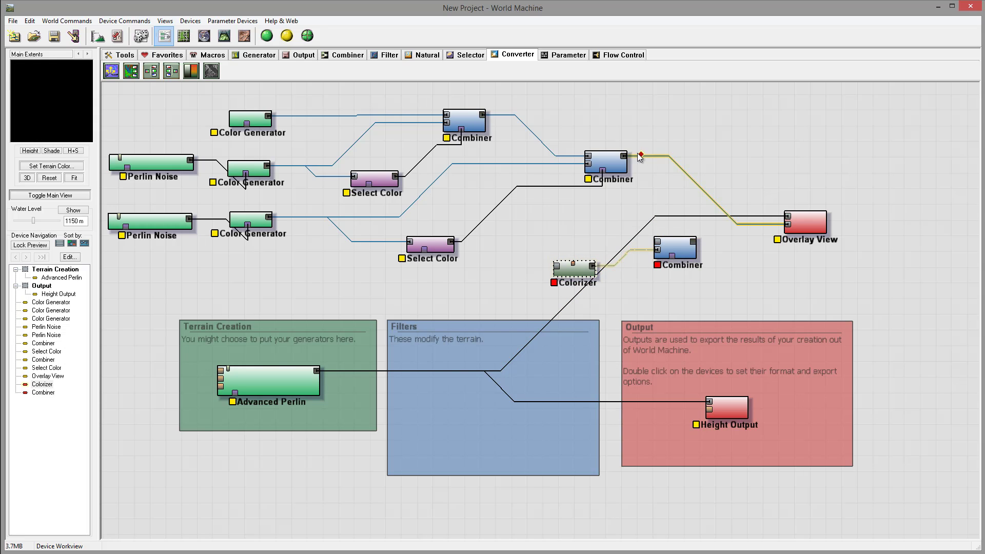
pyautogui.moveTo(624, 156); pyautogui.dragTo(787, 225)
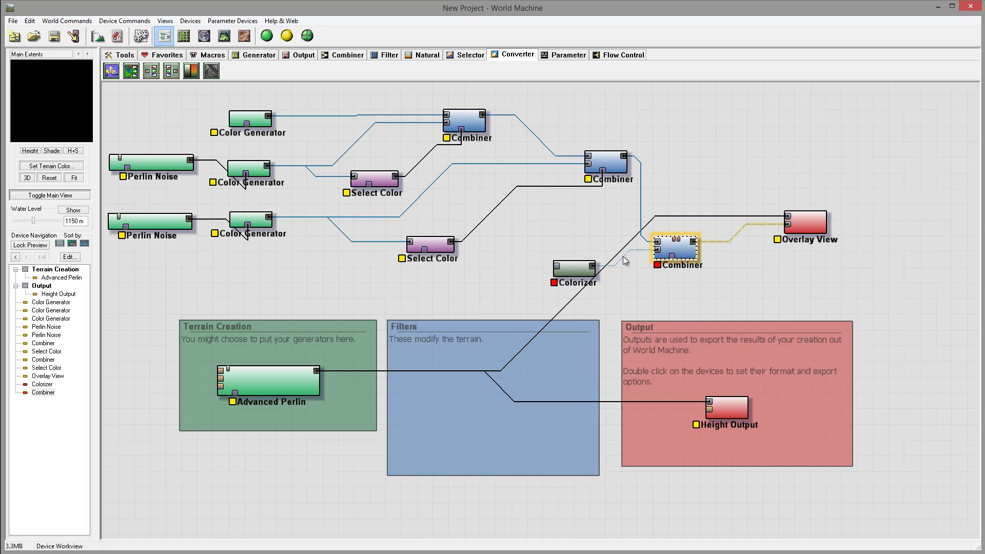
pyautogui.moveTo(571, 270); pyautogui.dragTo(547, 266)
pyautogui.moveTo(682, 253); pyautogui.dragTo(636, 234)
pyautogui.moveTo(533, 262); pyautogui.dragTo(320, 371)
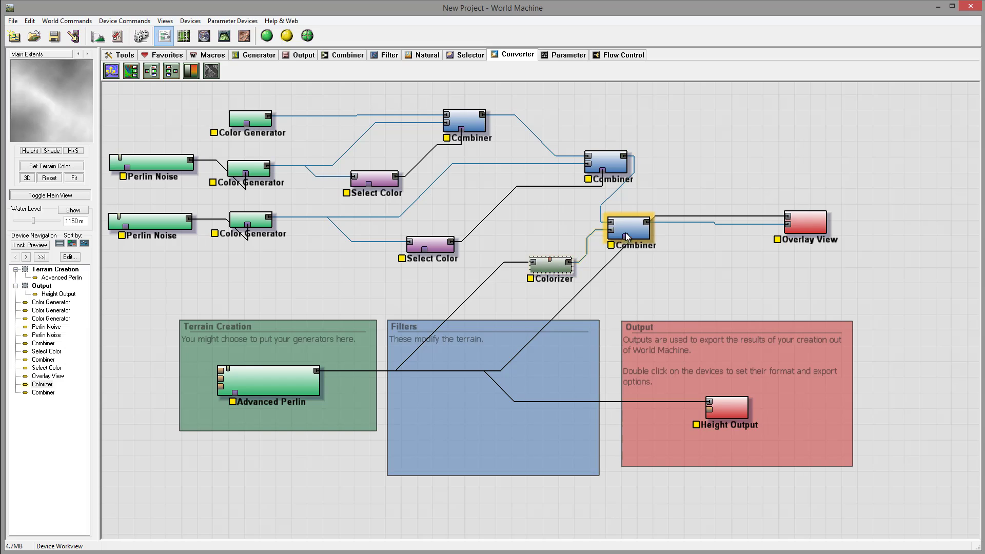
# Set the new Combiner's method to Root at full strength
pyautogui.click(642, 221)
pyautogui.doubleClick(643, 220)
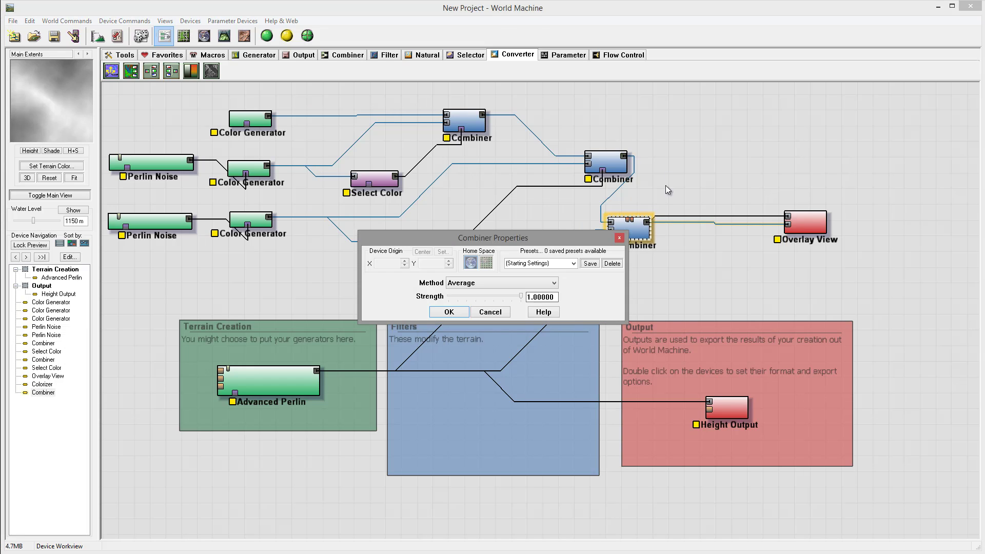
pyautogui.click(535, 282)
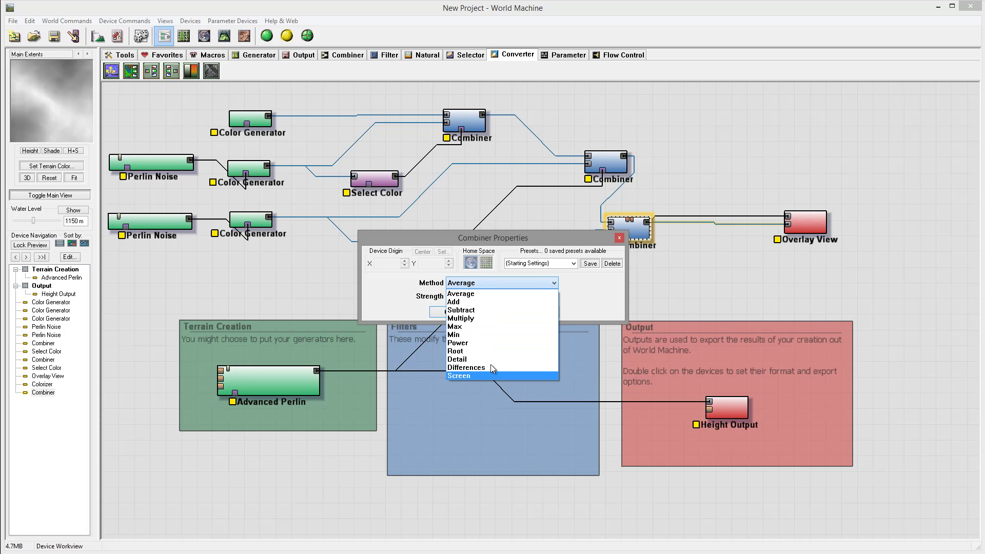
pyautogui.click(492, 351)
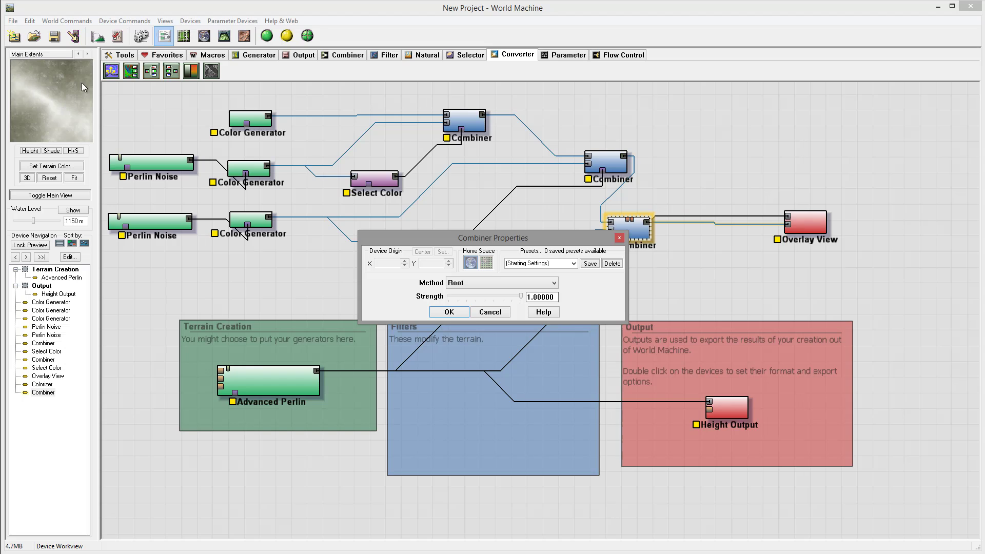
pyautogui.moveTo(520, 300)
pyautogui.mouseDown()
pyautogui.moveTo(456, 293)
pyautogui.moveTo(536, 298)
pyautogui.mouseUp()
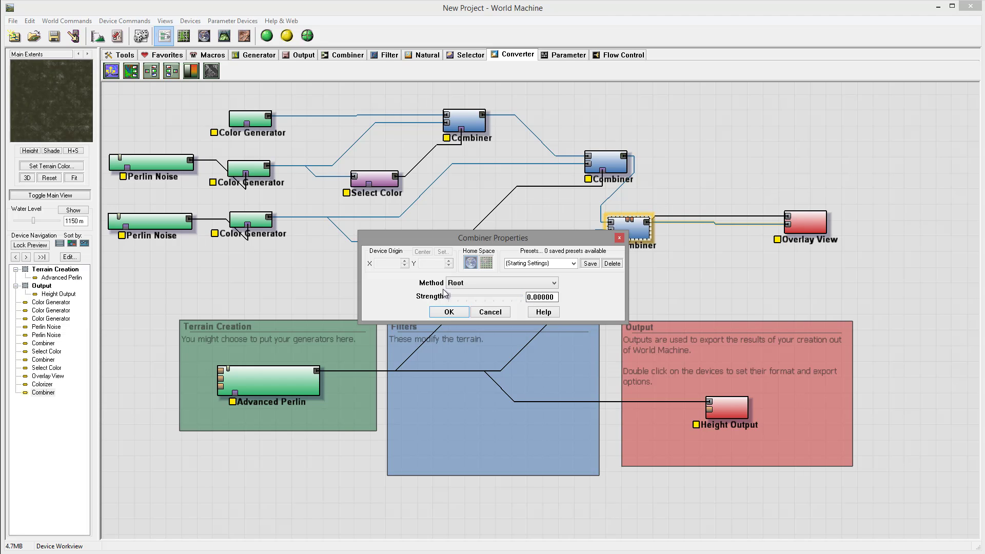
pyautogui.click(449, 312)
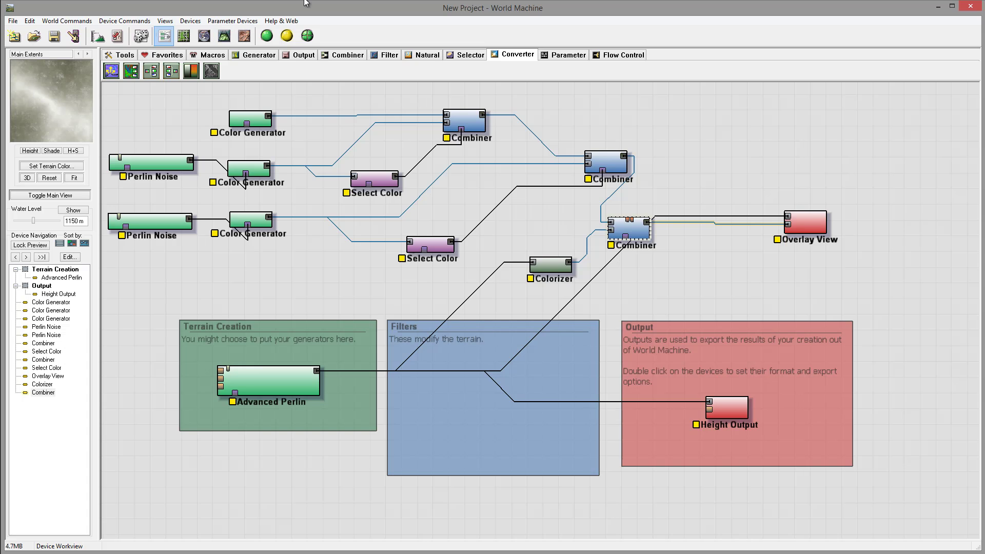
# Inspect the Root-blended coloring on the terrain in the 3D view from several angles
pyautogui.click(224, 35)
pyautogui.moveTo(522, 269); pyautogui.dragTo(649, 262)
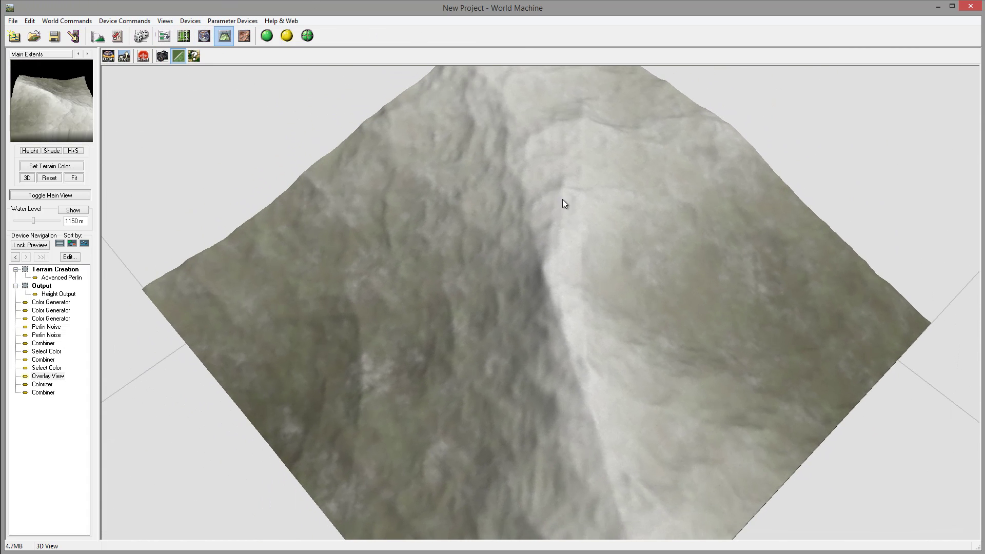
pyautogui.moveTo(711, 341); pyautogui.dragTo(508, 135)
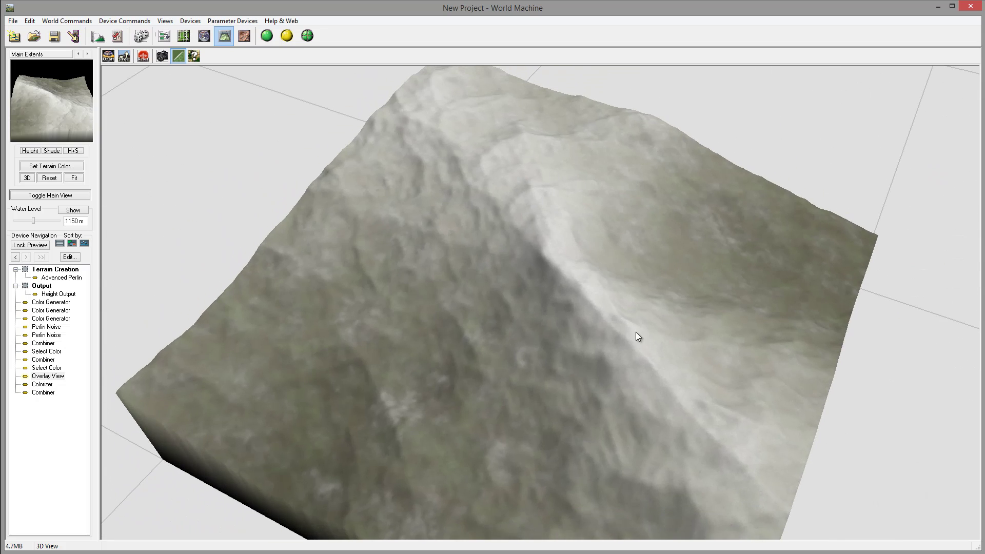
pyautogui.moveTo(724, 412); pyautogui.dragTo(367, 238)
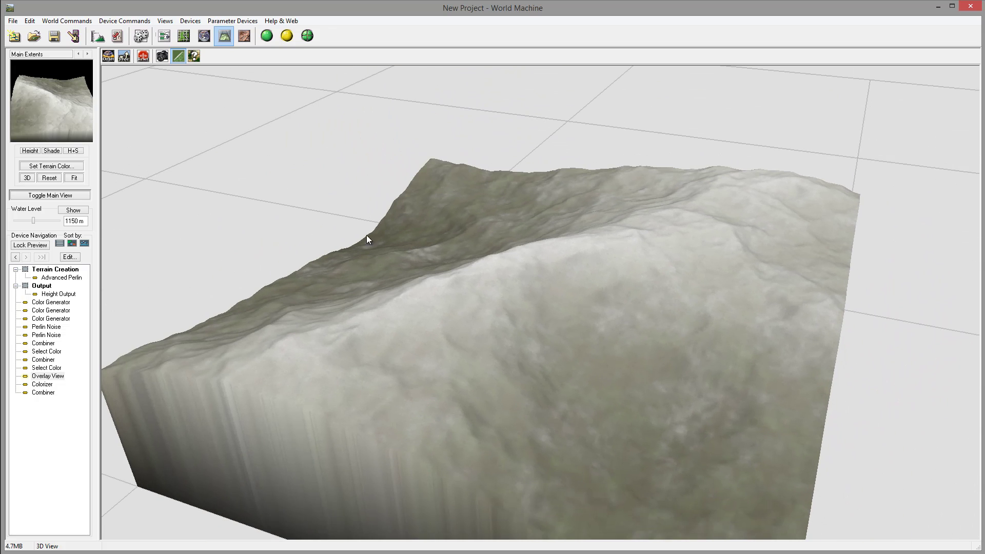
# Recolor the white end of the Colorizer's custom gradient muted tan and add a darker brown stop just before it
pyautogui.click(164, 35)
pyautogui.doubleClick(547, 265)
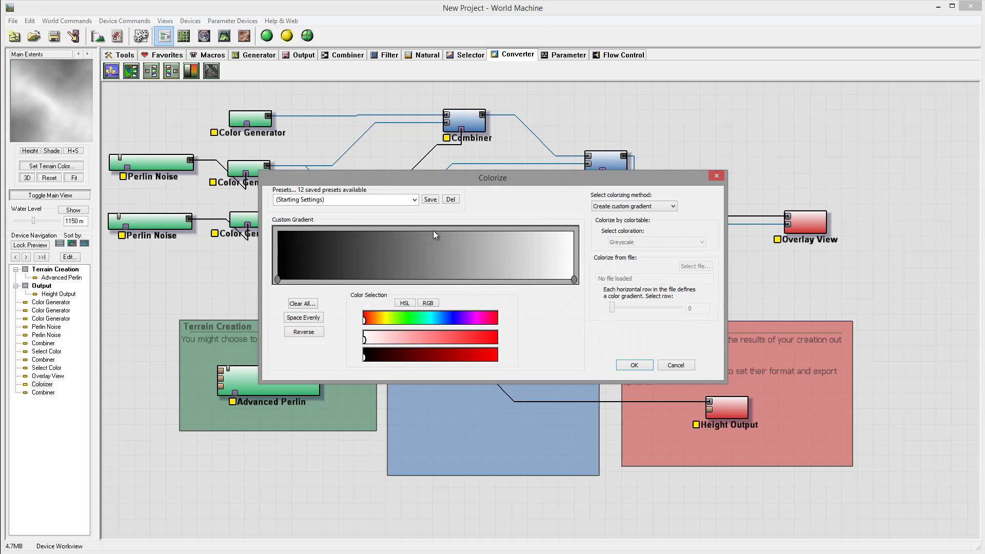
pyautogui.click(574, 280)
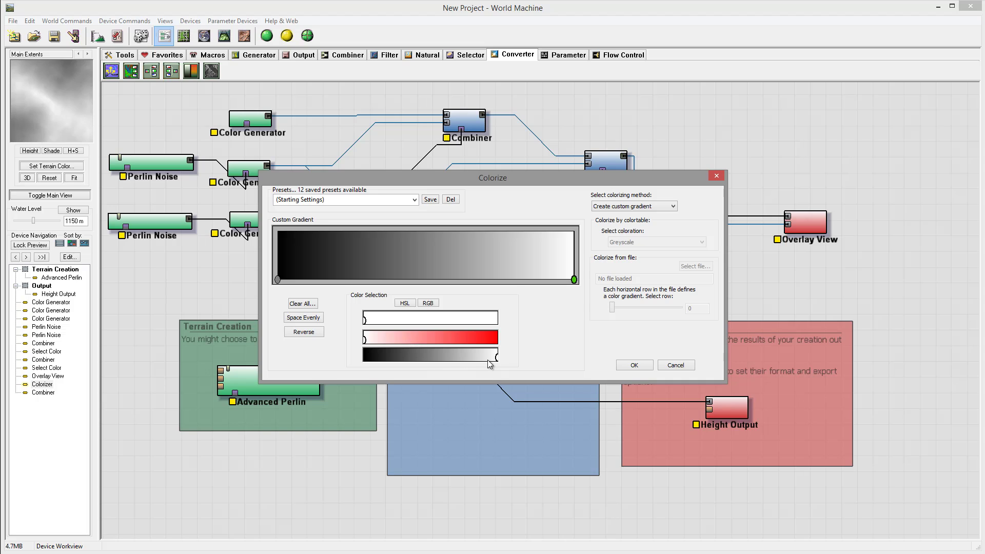
pyautogui.moveTo(497, 360); pyautogui.dragTo(458, 357)
pyautogui.moveTo(365, 340); pyautogui.dragTo(375, 321)
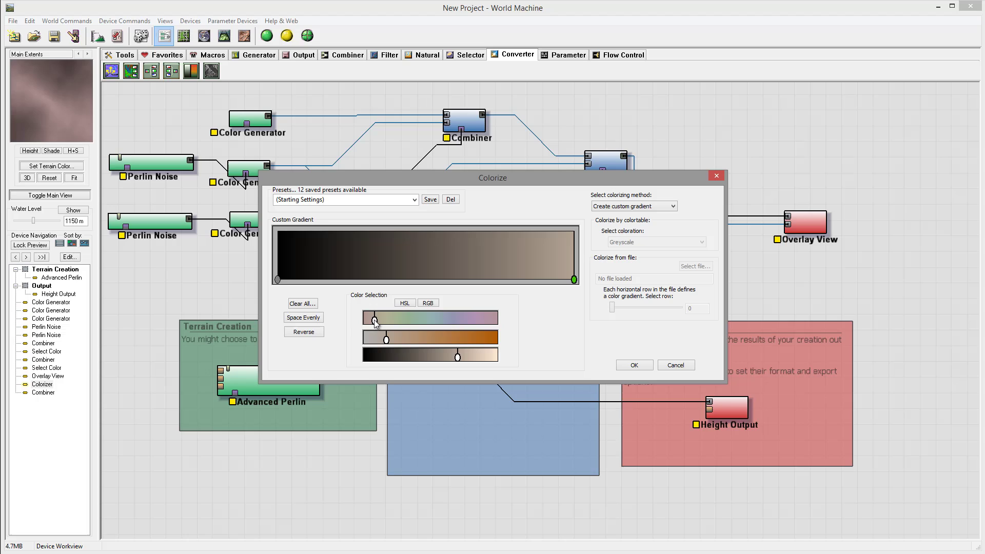
pyautogui.click(565, 280)
pyautogui.moveTo(390, 339); pyautogui.dragTo(436, 359)
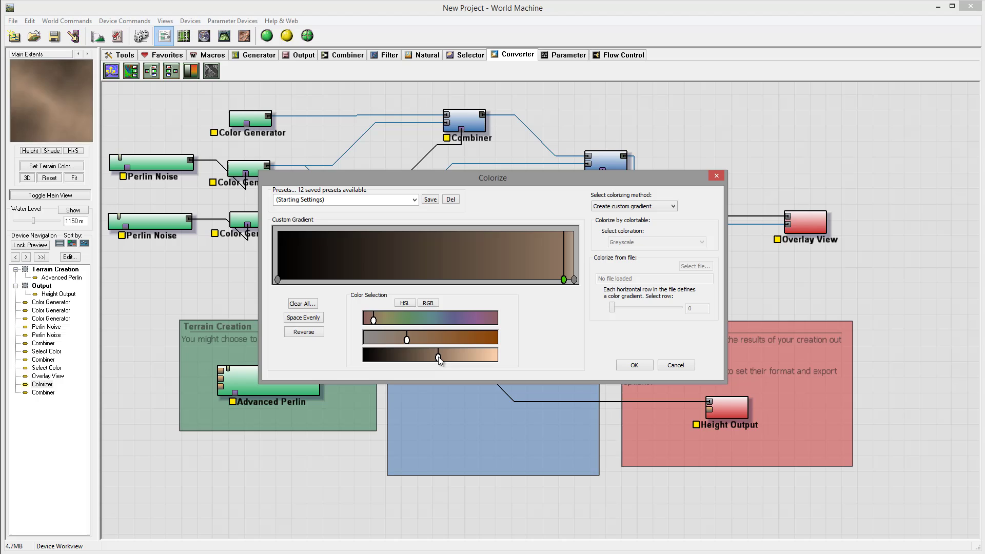
# Add a light blue-gray stop about four-fifths along the custom gradient and apply the Colorizer settings
pyautogui.click(553, 280)
pyautogui.moveTo(374, 320); pyautogui.dragTo(442, 321)
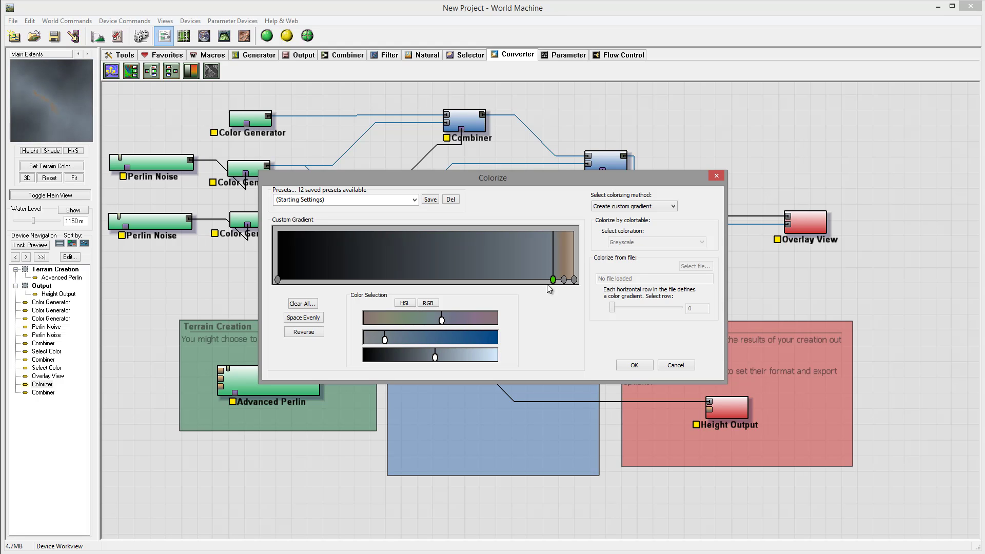
pyautogui.moveTo(553, 280); pyautogui.dragTo(514, 280)
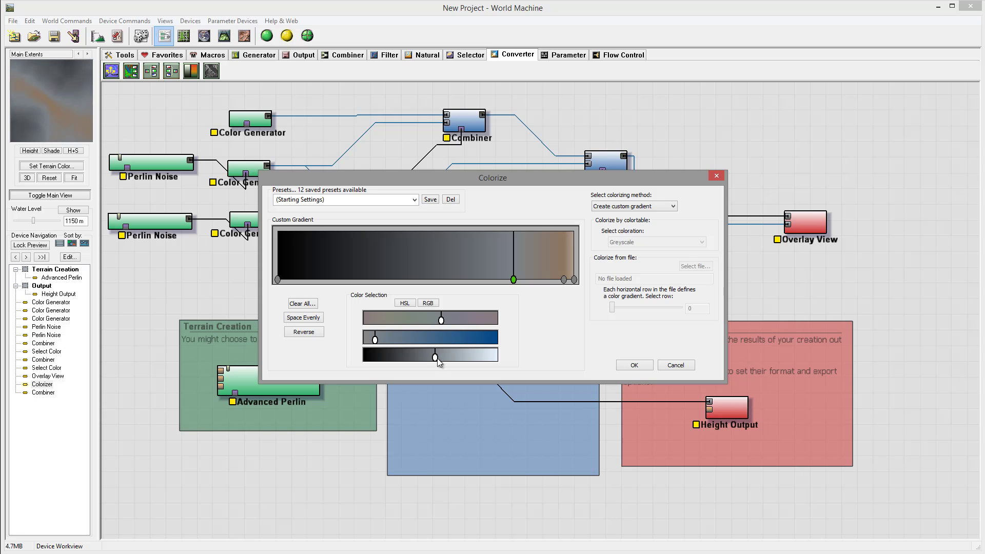
pyautogui.moveTo(435, 357); pyautogui.dragTo(450, 357)
pyautogui.click(633, 365)
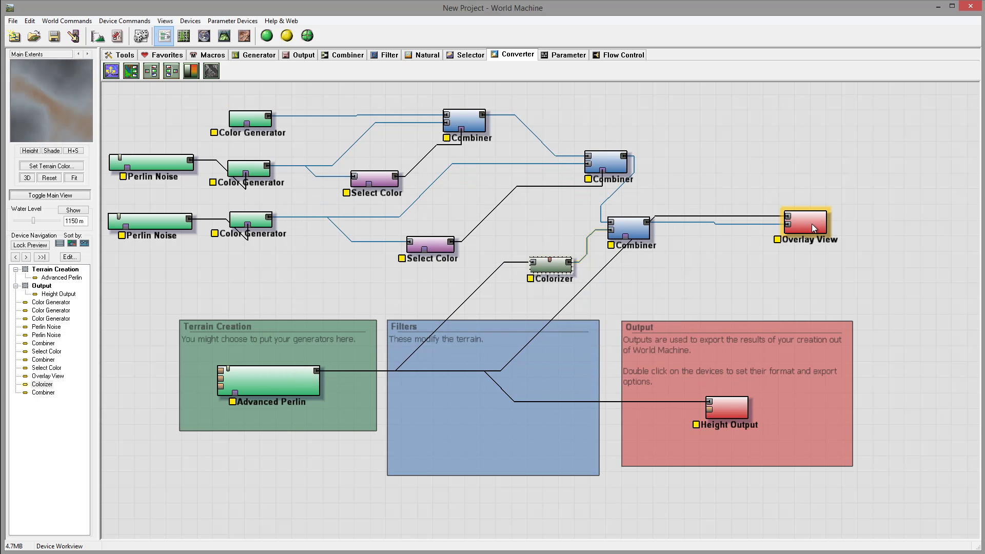
# Inspect how the brown and blue-gray gradient colors the terrain heights in the 3D view
pyautogui.click(224, 36)
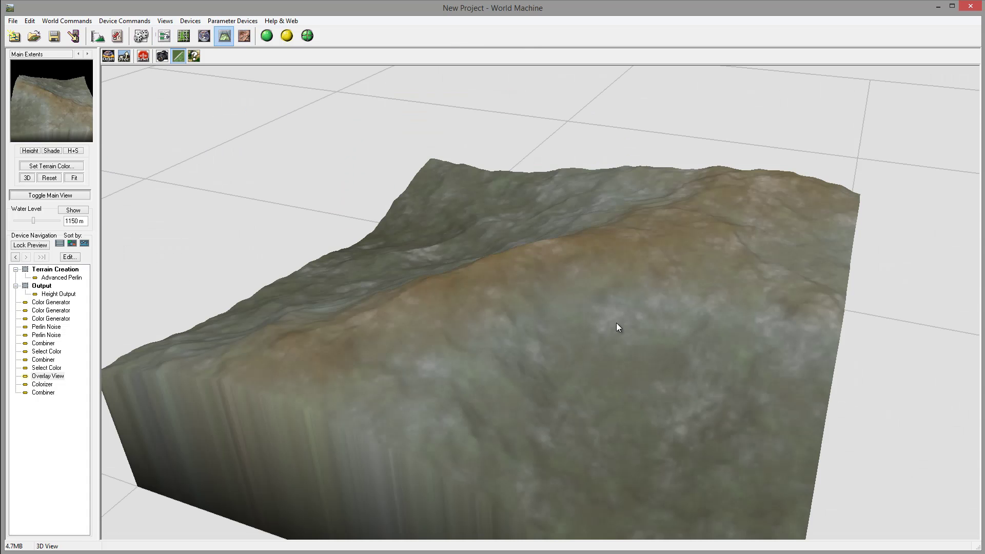
pyautogui.moveTo(442, 310); pyautogui.dragTo(469, 224)
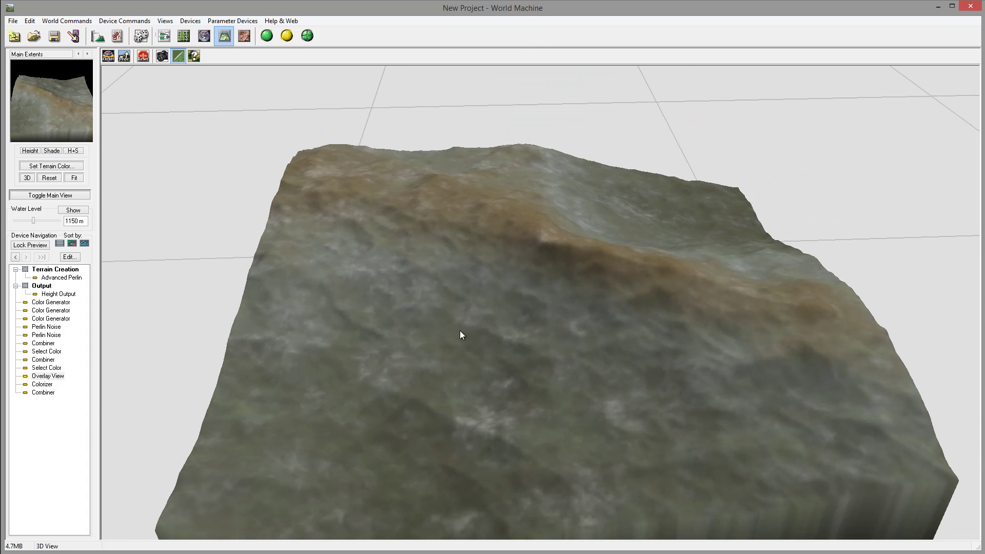
pyautogui.moveTo(692, 312); pyautogui.dragTo(636, 267)
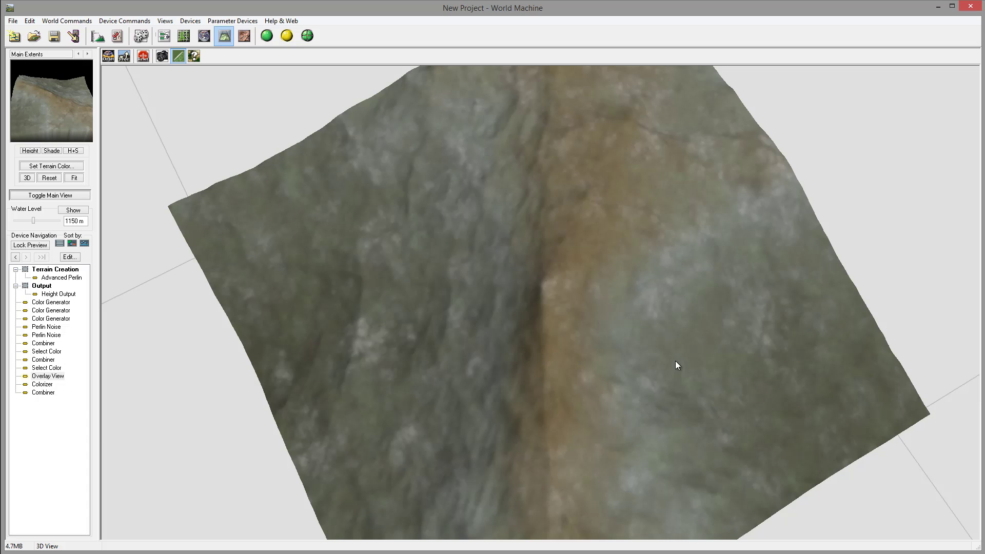
# Move the Colorizer to make room and insert a Clamp device between Advanced Perlin and the Colorizer
pyautogui.moveTo(675, 362); pyautogui.dragTo(313, 266)
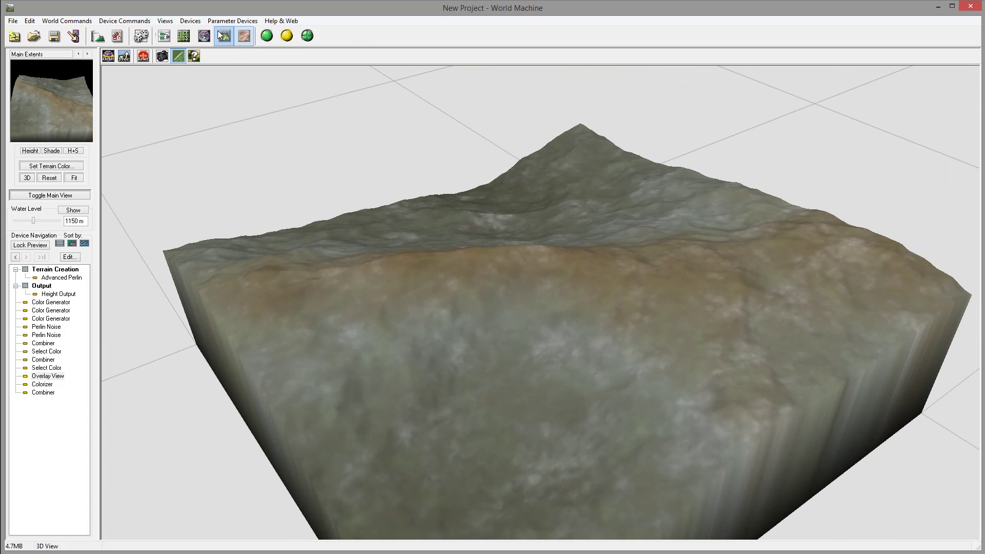
pyautogui.click(164, 36)
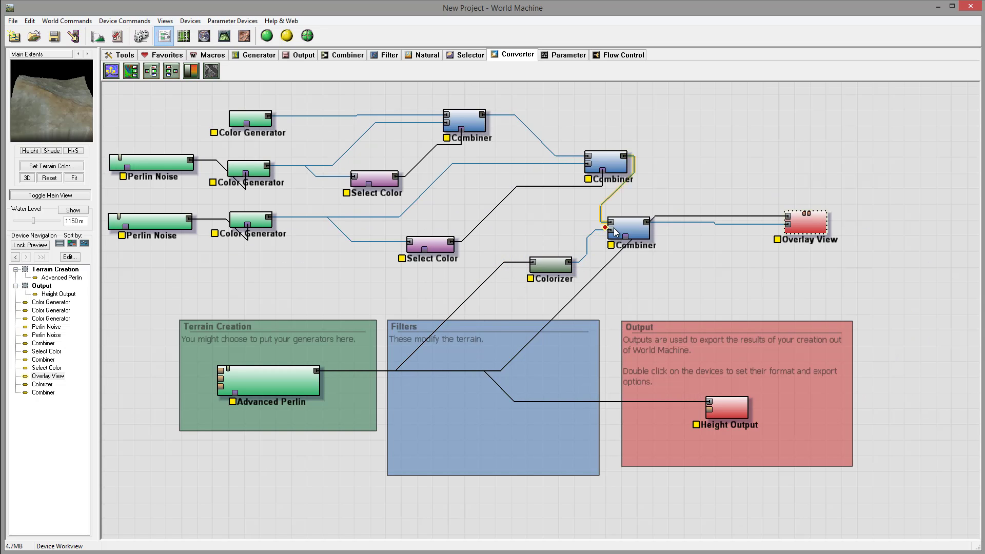
pyautogui.click(633, 230)
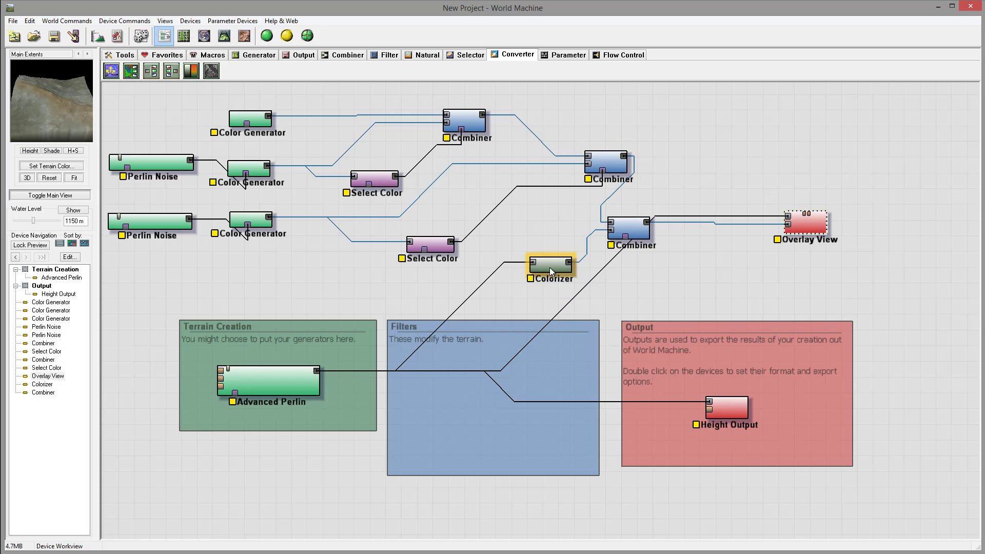
pyautogui.moveTo(550, 267); pyautogui.dragTo(497, 278)
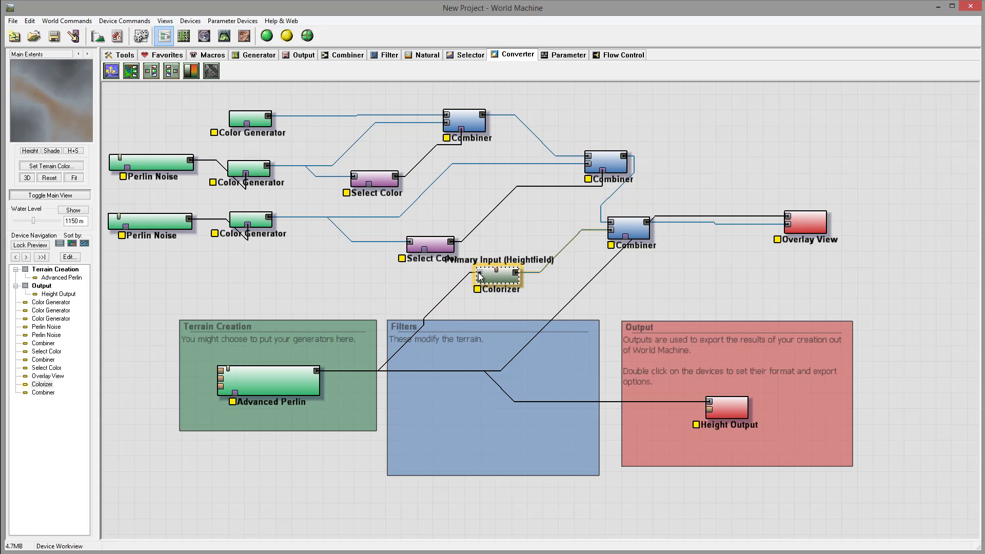
pyautogui.click(386, 58)
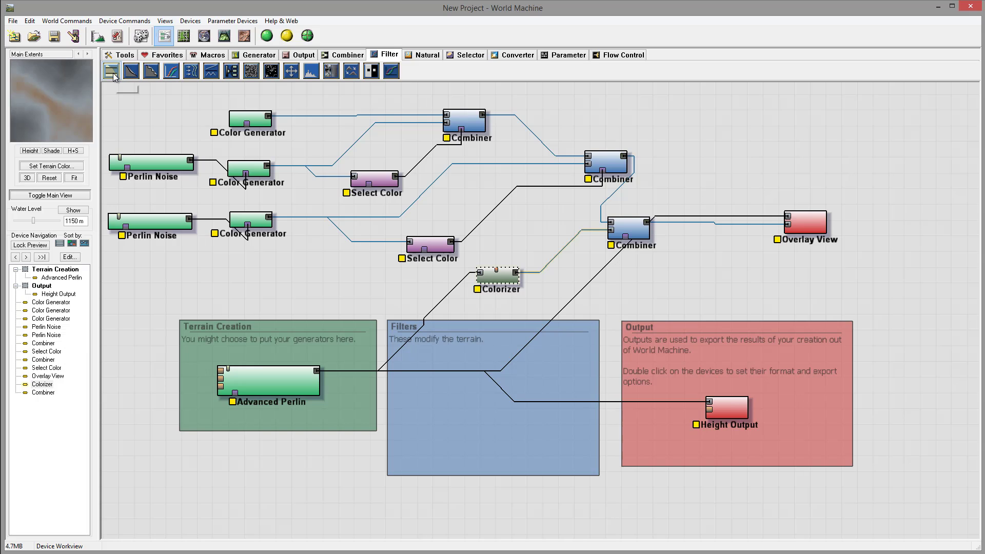
pyautogui.click(113, 73)
pyautogui.click(415, 285)
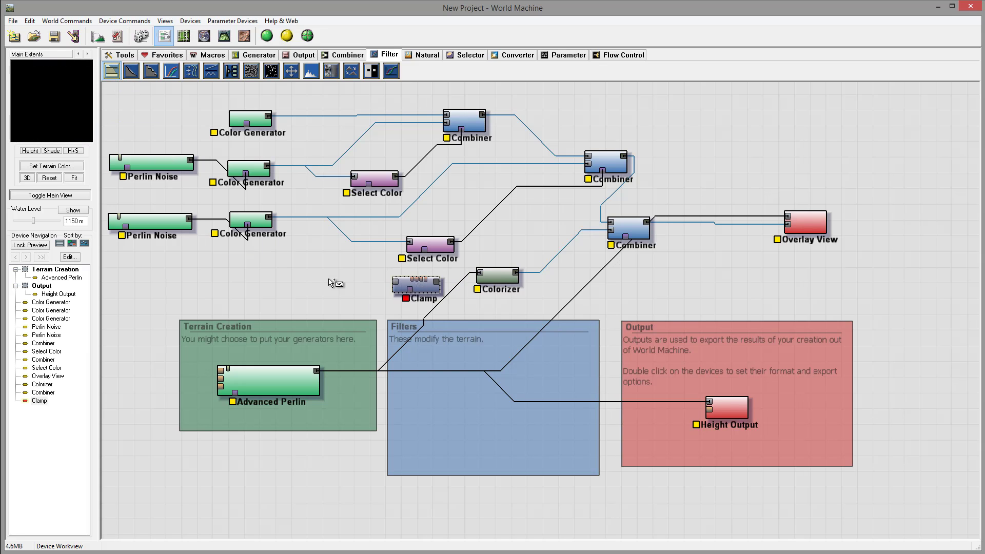
pyautogui.moveTo(318, 369); pyautogui.dragTo(480, 273)
pyautogui.click(436, 284)
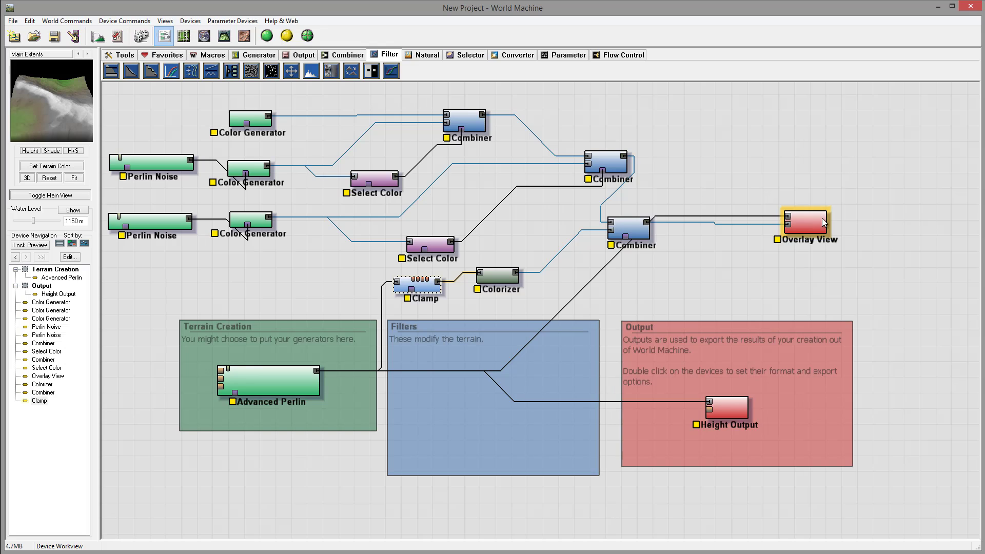
# Lock the preview on the final Combiner that feeds the Overlay View
pyautogui.click(636, 238)
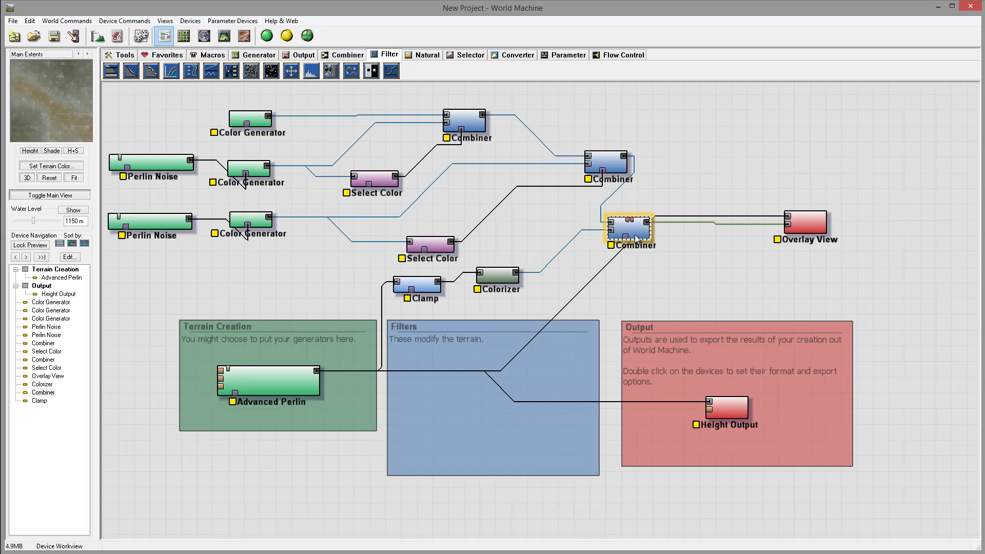
pyautogui.rightClick(637, 238)
pyautogui.click(726, 252)
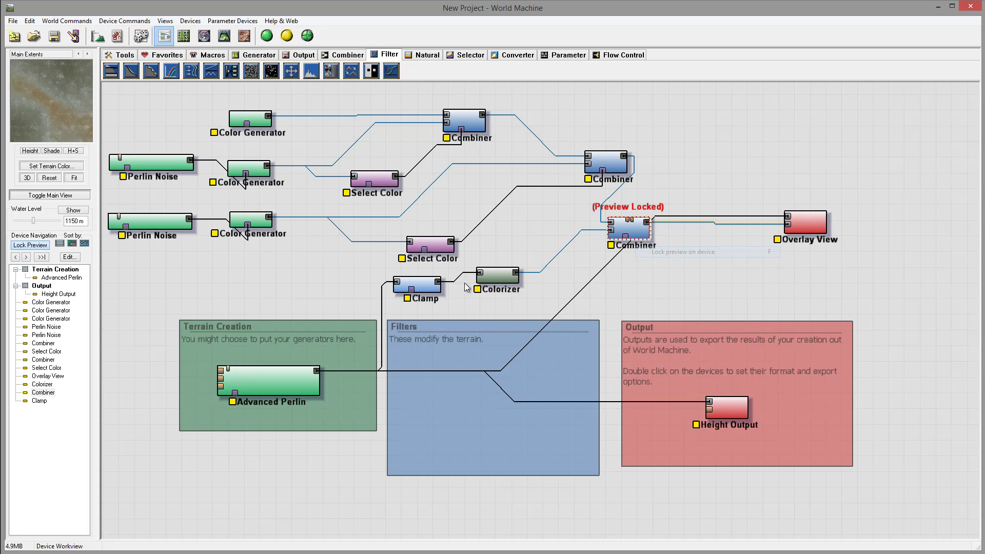
# Set the Clamp device to the Expand style with heights from 1890 m to 2520 m and apply it
pyautogui.doubleClick(422, 291)
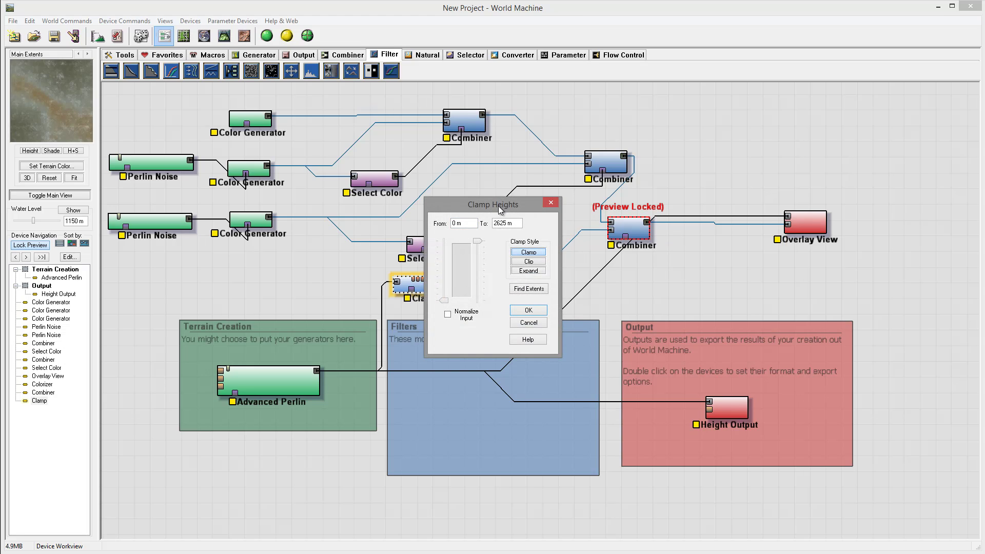
pyautogui.moveTo(500, 207); pyautogui.dragTo(500, 279)
pyautogui.moveTo(447, 372); pyautogui.dragTo(446, 343)
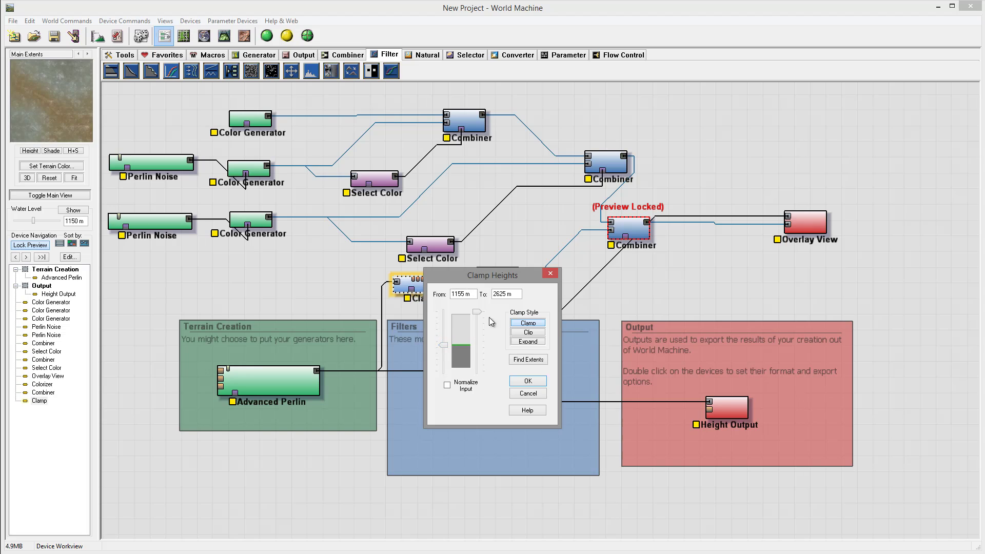
pyautogui.moveTo(477, 312); pyautogui.dragTo(478, 330)
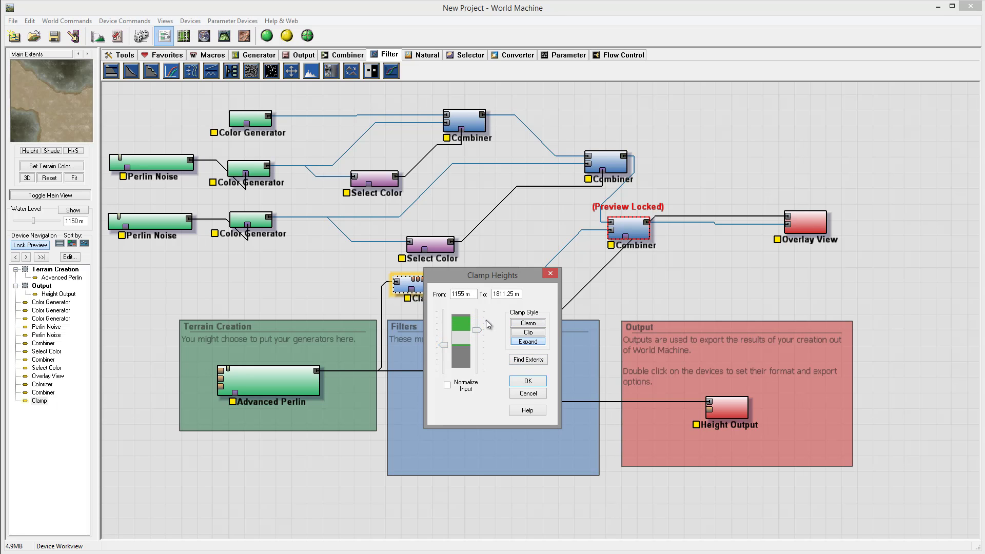
pyautogui.moveTo(476, 331); pyautogui.dragTo(458, 280)
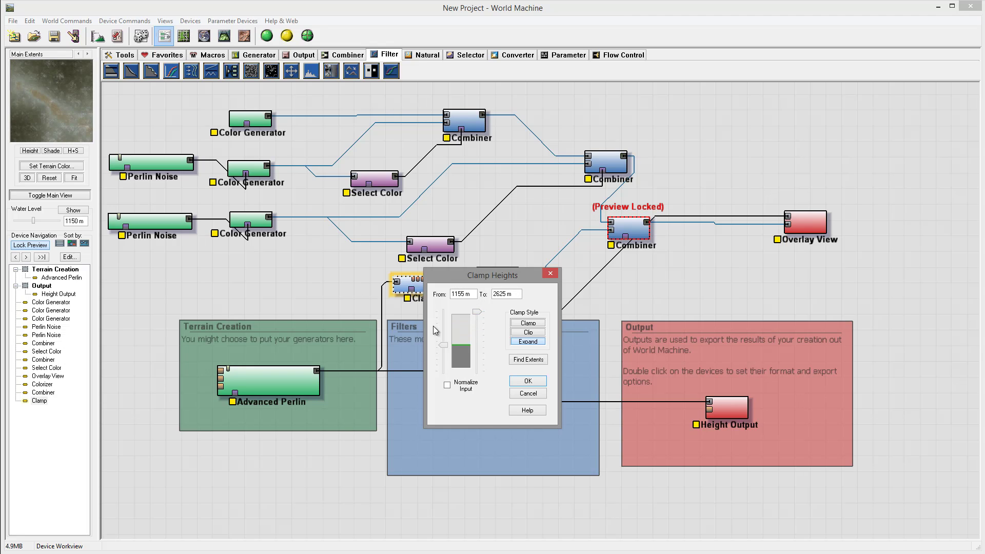
pyautogui.moveTo(440, 344)
pyautogui.mouseDown()
pyautogui.moveTo(450, 325)
pyautogui.moveTo(457, 355)
pyautogui.moveTo(454, 312)
pyautogui.moveTo(459, 344)
pyautogui.moveTo(459, 322)
pyautogui.moveTo(481, 314)
pyautogui.moveTo(445, 328)
pyautogui.mouseUp()
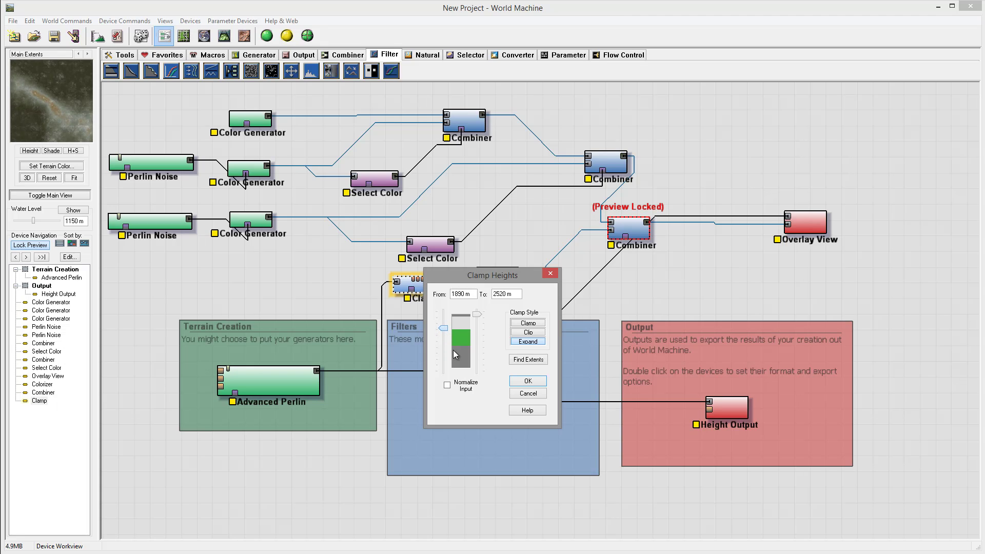
pyautogui.click(529, 381)
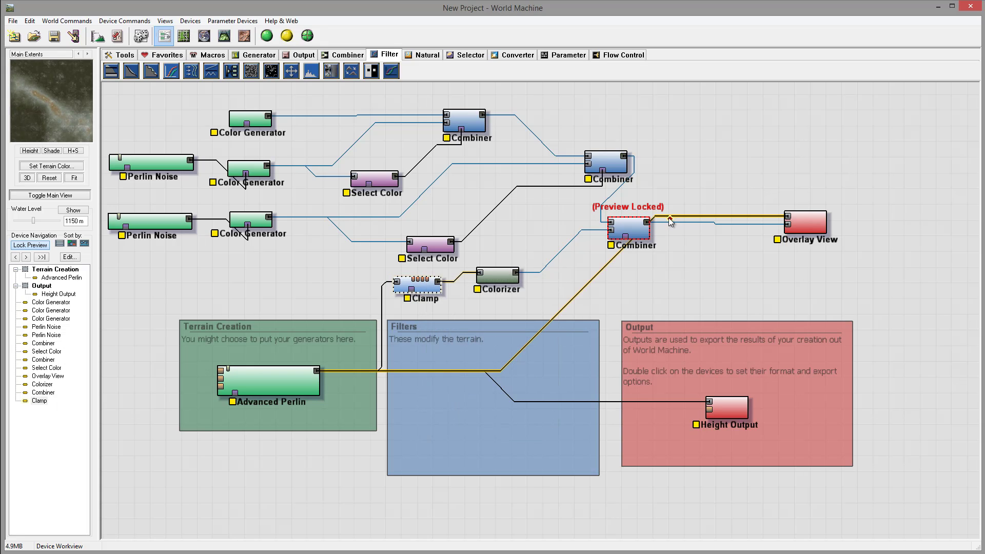
# Unlock the final Combiner's preview and display the Overlay View result in the 3D view
pyautogui.rightClick(632, 230)
pyautogui.click(805, 222)
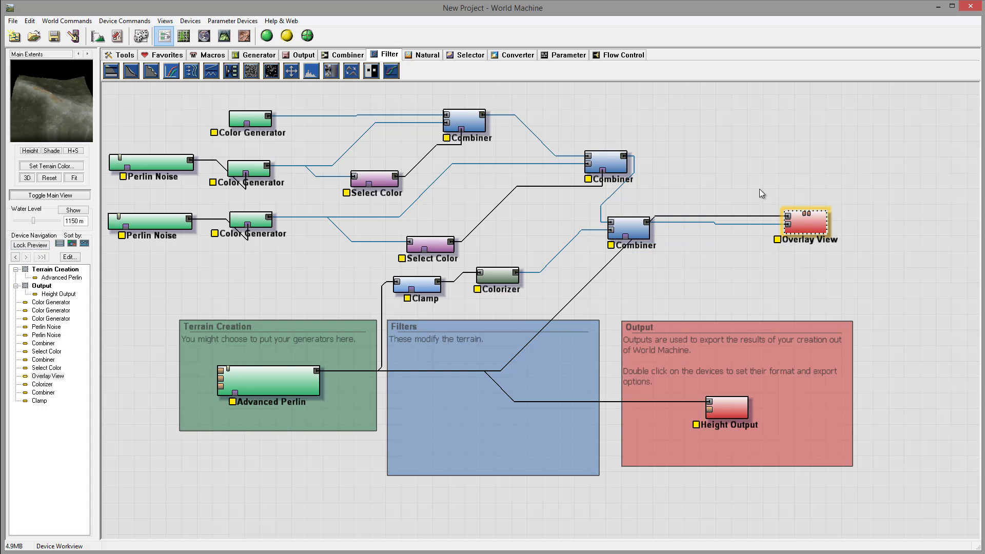
pyautogui.click(224, 35)
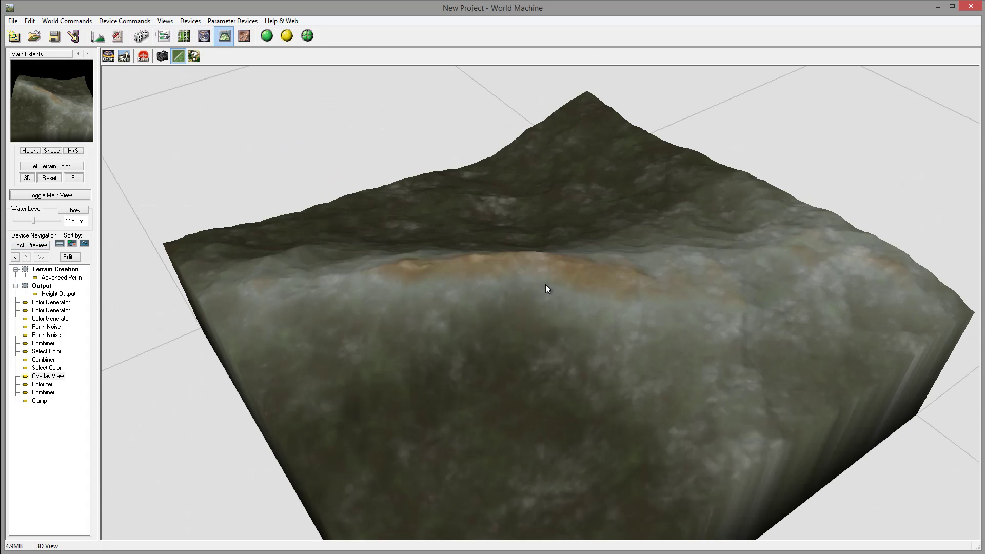
# Examine the clamped brown and blue-gray coloring along the terrain's ridge from several angles
pyautogui.moveTo(548, 286); pyautogui.dragTo(265, 334)
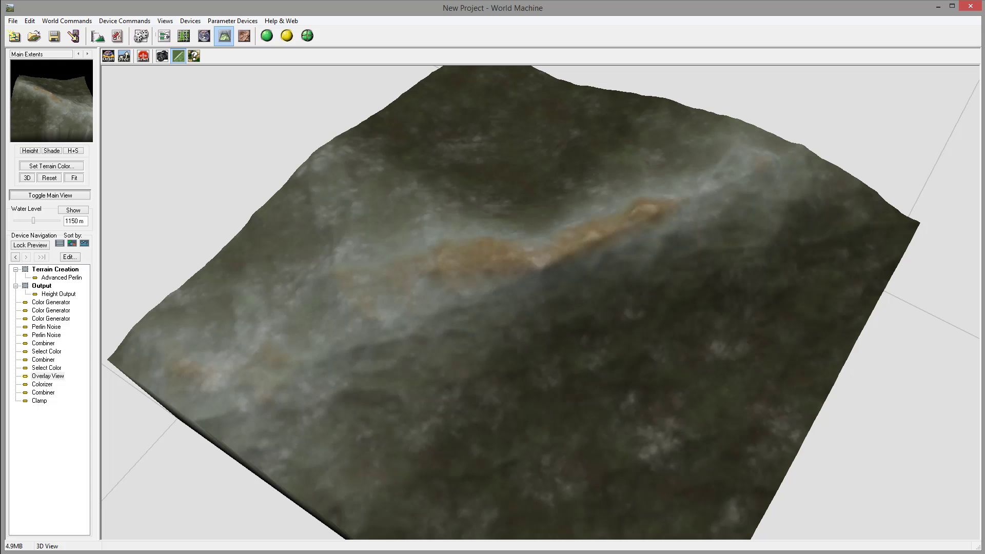
pyautogui.moveTo(550, 170); pyautogui.dragTo(450, 351)
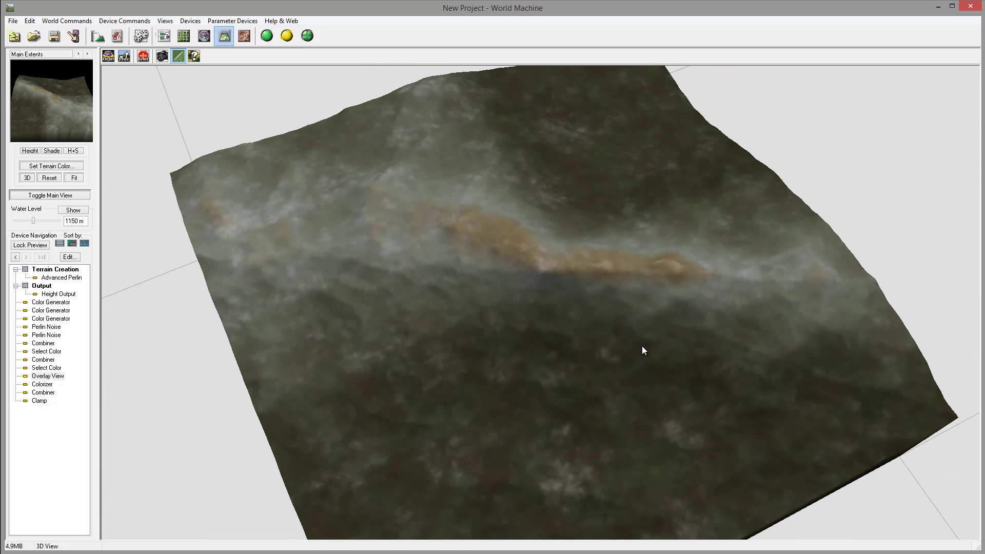
pyautogui.moveTo(784, 302)
pyautogui.mouseDown()
pyautogui.moveTo(695, 402)
pyautogui.moveTo(461, 279)
pyautogui.moveTo(776, 319)
pyautogui.mouseUp()
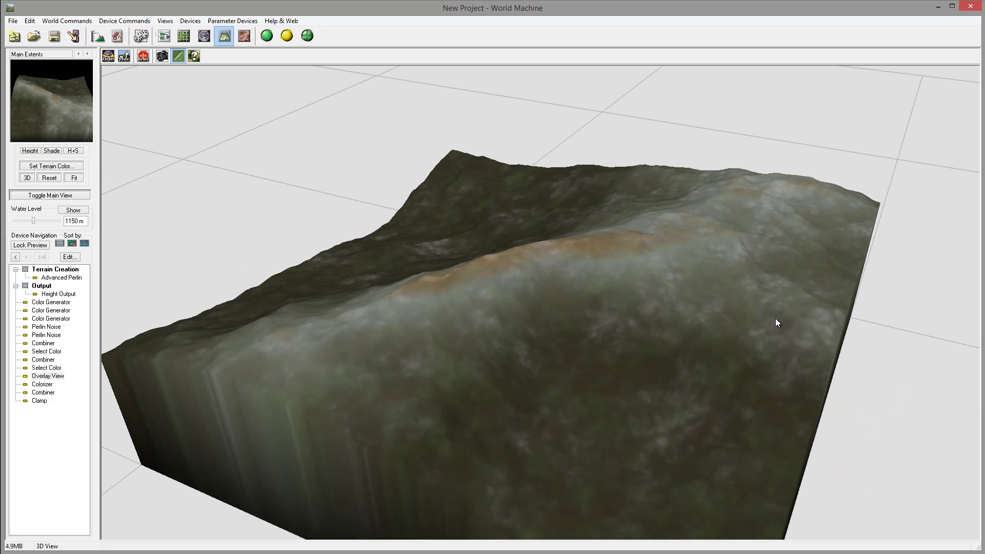
pyautogui.moveTo(702, 392); pyautogui.dragTo(485, 219)
pyautogui.moveTo(430, 233); pyautogui.dragTo(574, 222)
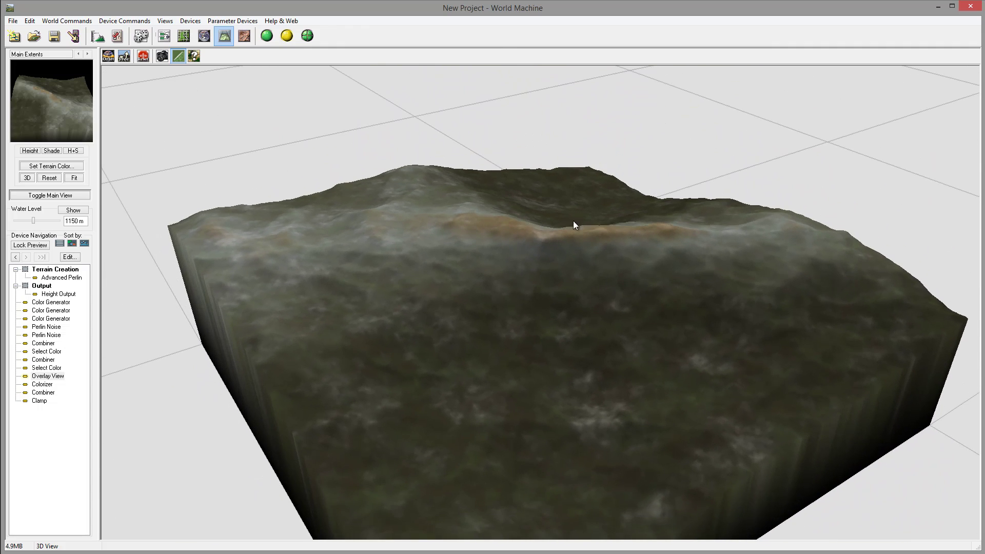
pyautogui.moveTo(482, 296); pyautogui.dragTo(526, 244)
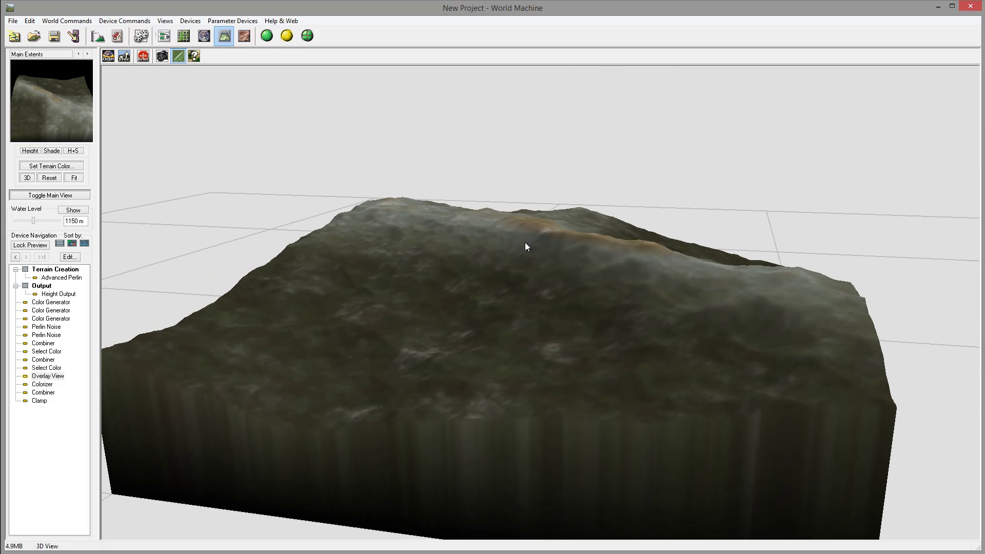
pyautogui.moveTo(404, 275); pyautogui.dragTo(433, 300)
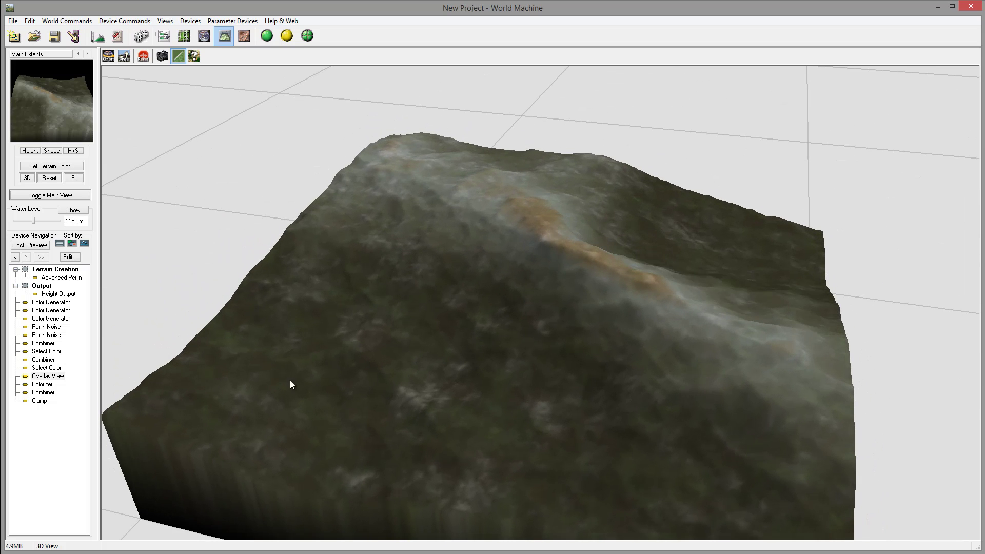
# Nudge the final Combiner and add an Erosion device in the Filters group, fed by Advanced Perlin
pyautogui.click(164, 35)
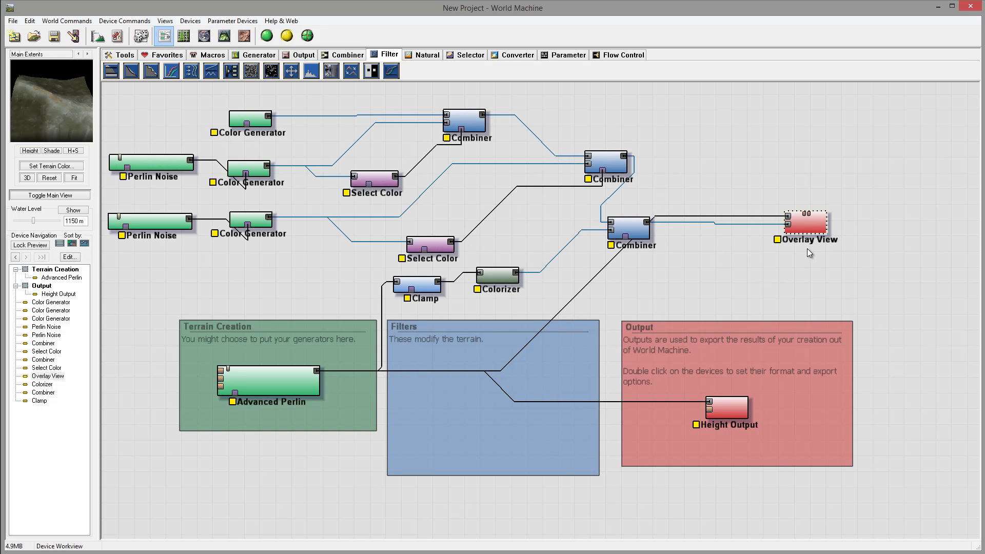
pyautogui.moveTo(629, 229); pyautogui.dragTo(608, 220)
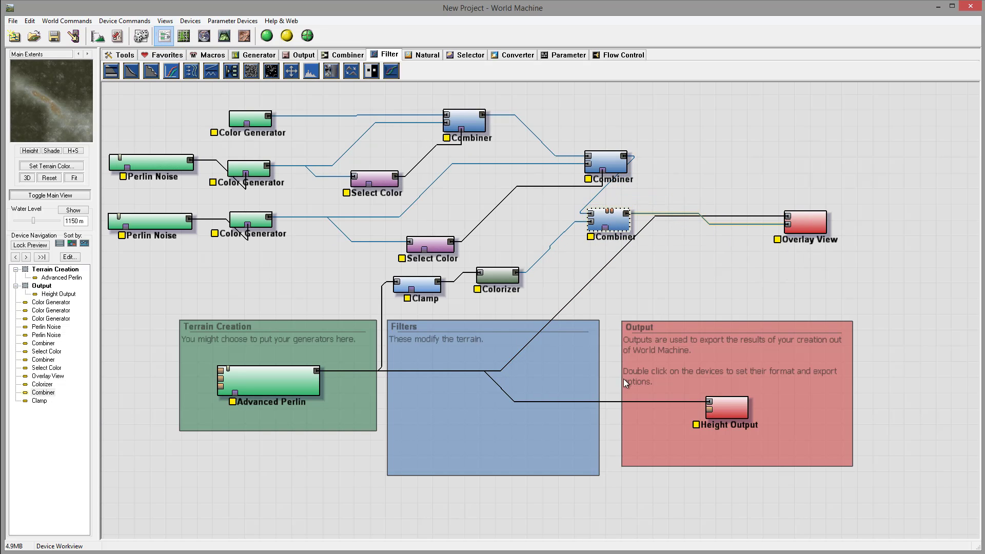
pyautogui.click(427, 55)
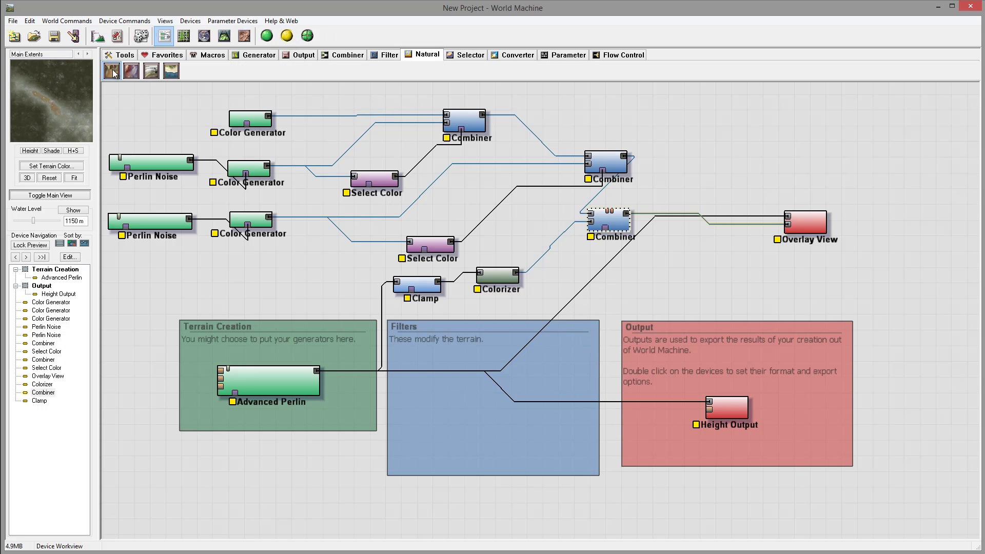
pyautogui.click(114, 73)
pyautogui.click(451, 395)
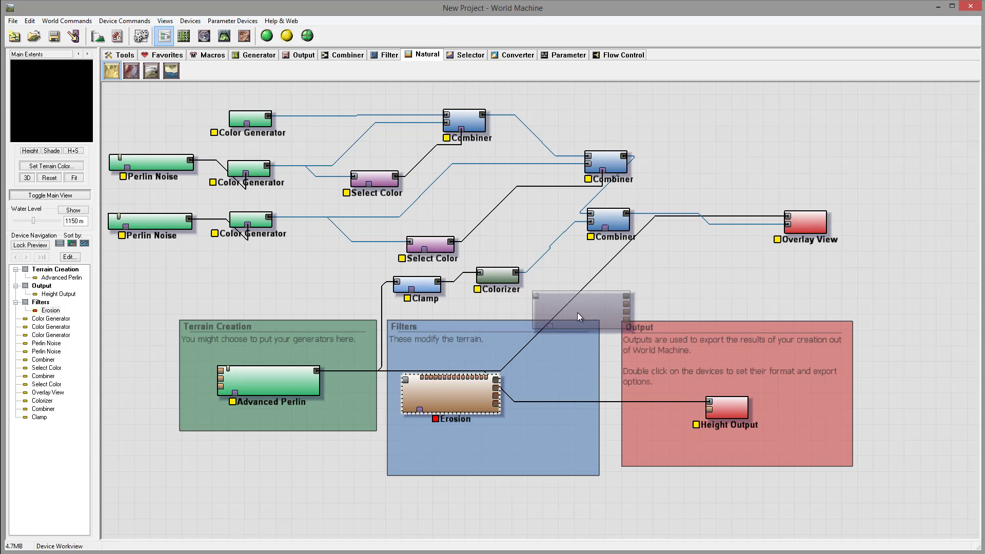
pyautogui.press('Escape')
pyautogui.click(314, 372)
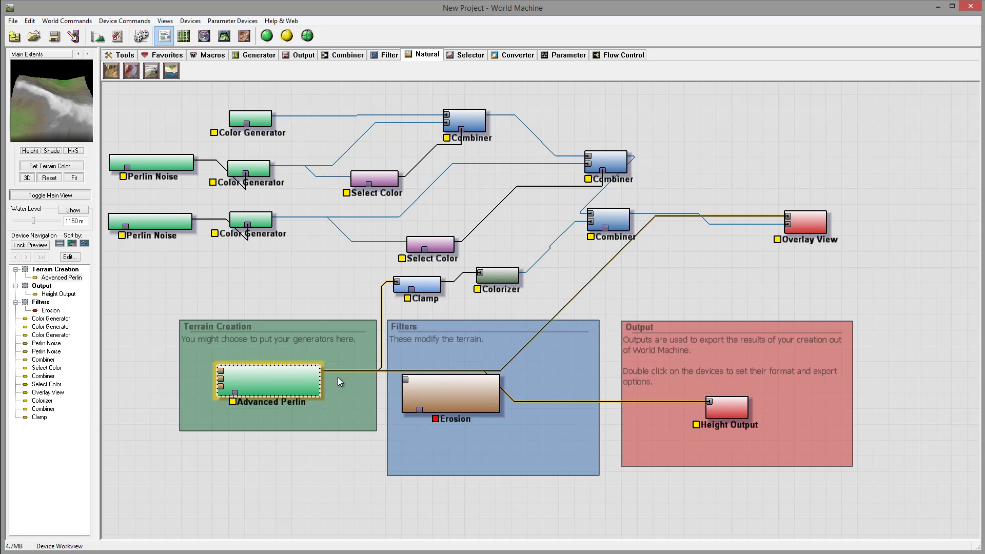
pyautogui.moveTo(446, 391); pyautogui.dragTo(446, 409)
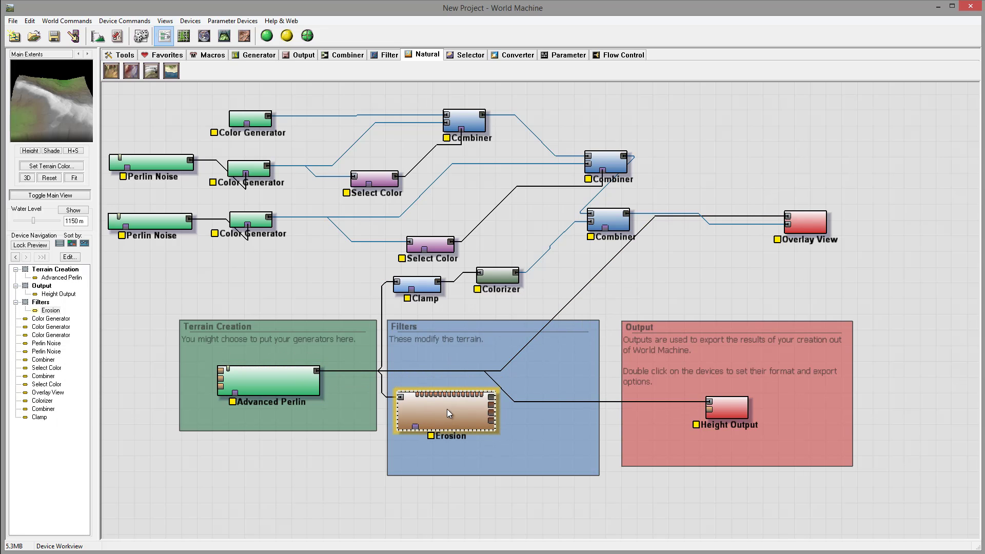
# Set the Erosion device to Channeled Erosion, enable geological-time enhancement with erosive power 0.855, and raise the sediment carry amount
pyautogui.doubleClick(448, 416)
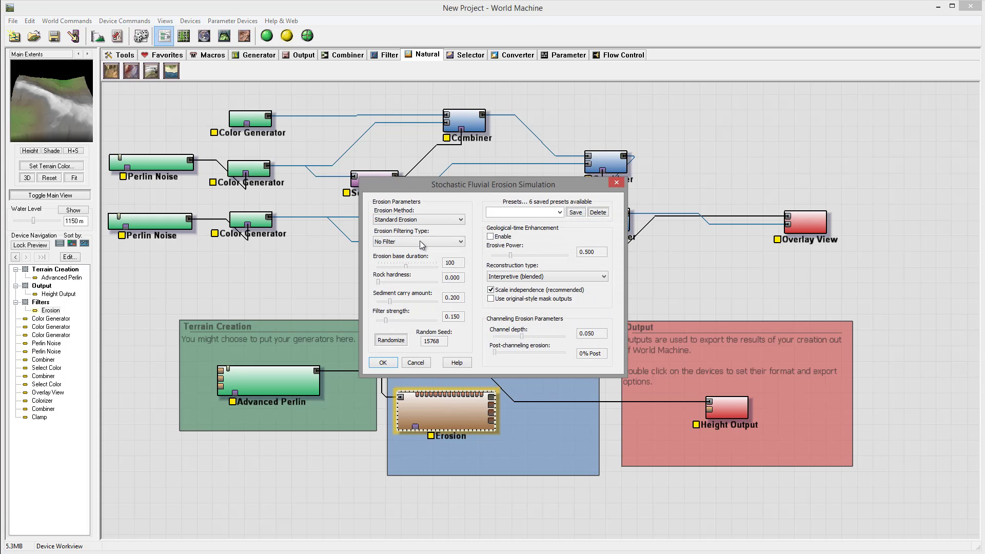
pyautogui.click(436, 221)
pyautogui.click(421, 232)
pyautogui.click(491, 237)
pyautogui.moveTo(511, 255); pyautogui.dragTo(528, 255)
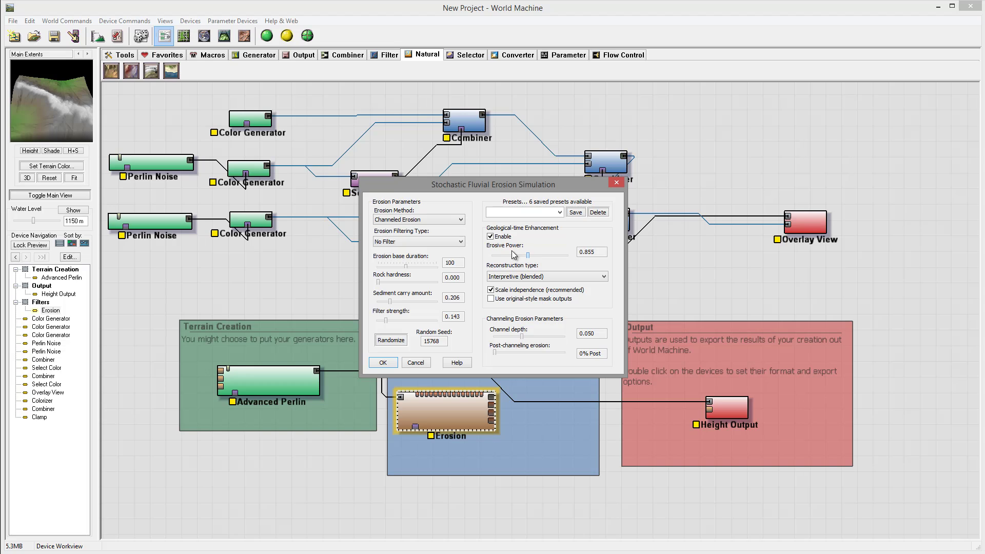
pyautogui.moveTo(390, 302); pyautogui.dragTo(419, 283)
pyautogui.click(383, 362)
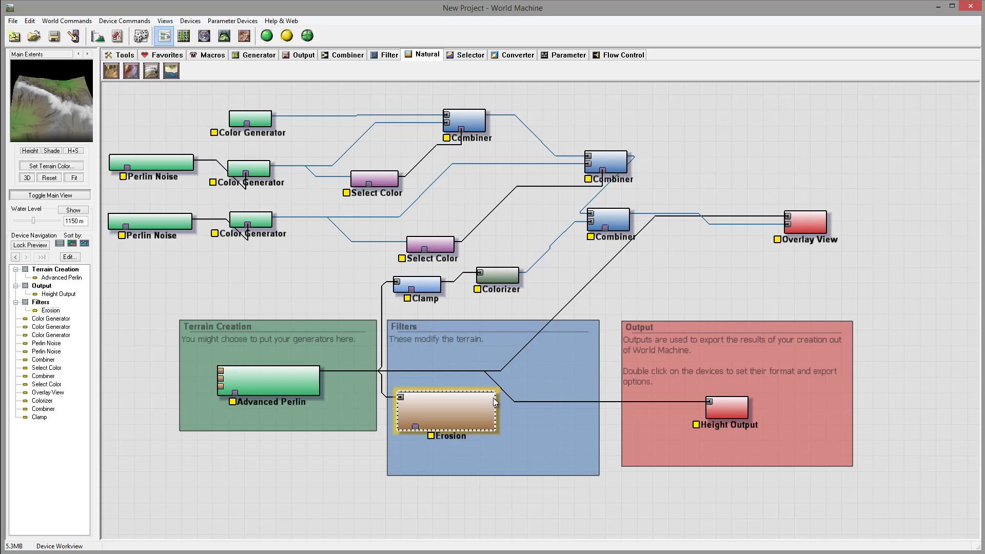
# Connect the Erosion device's primary output to the Clamp and Overlay View inputs, and view the eroded, colored terrain in 3D
pyautogui.moveTo(492, 397); pyautogui.dragTo(398, 282)
pyautogui.moveTo(494, 396); pyautogui.dragTo(790, 220)
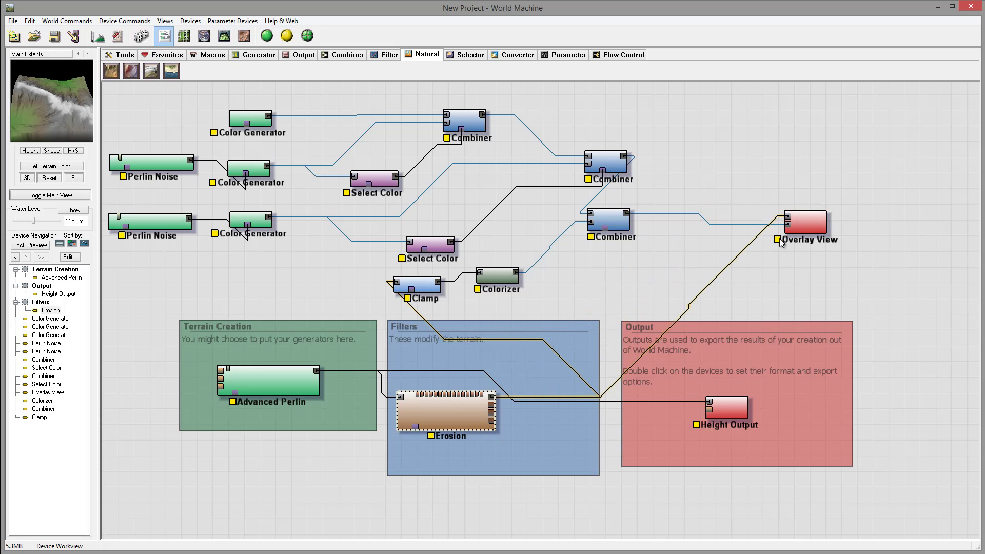
pyautogui.click(801, 226)
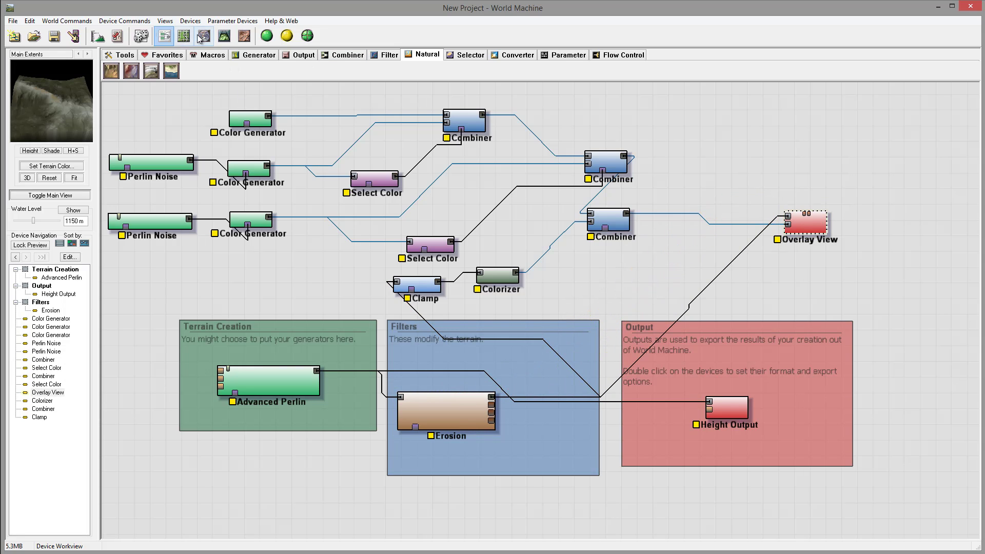
pyautogui.click(225, 35)
pyautogui.moveTo(551, 348); pyautogui.dragTo(411, 227)
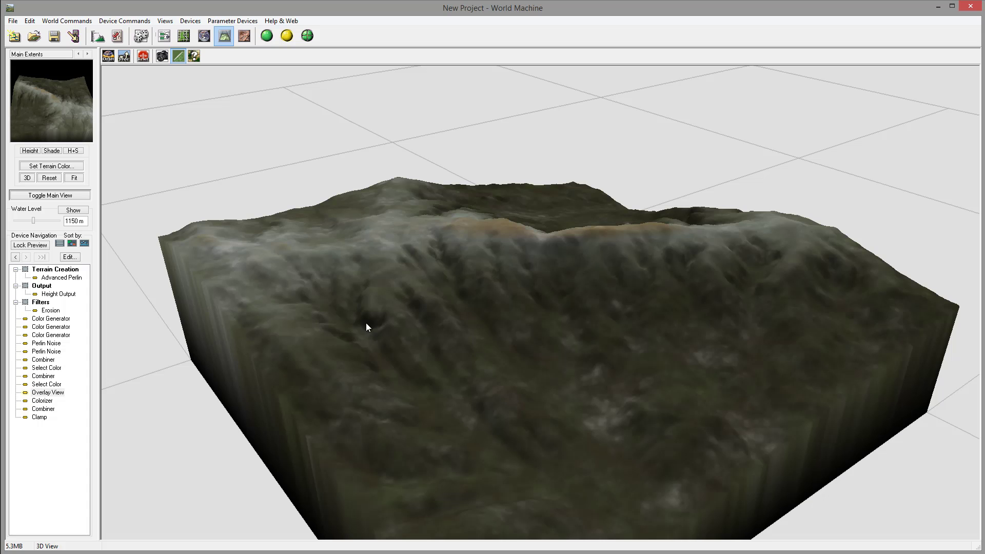
# Return to the device network and shift the Erosion device, last Combiner, Colorizer and Clamp to make room beneath them
pyautogui.moveTo(546, 340); pyautogui.dragTo(519, 284)
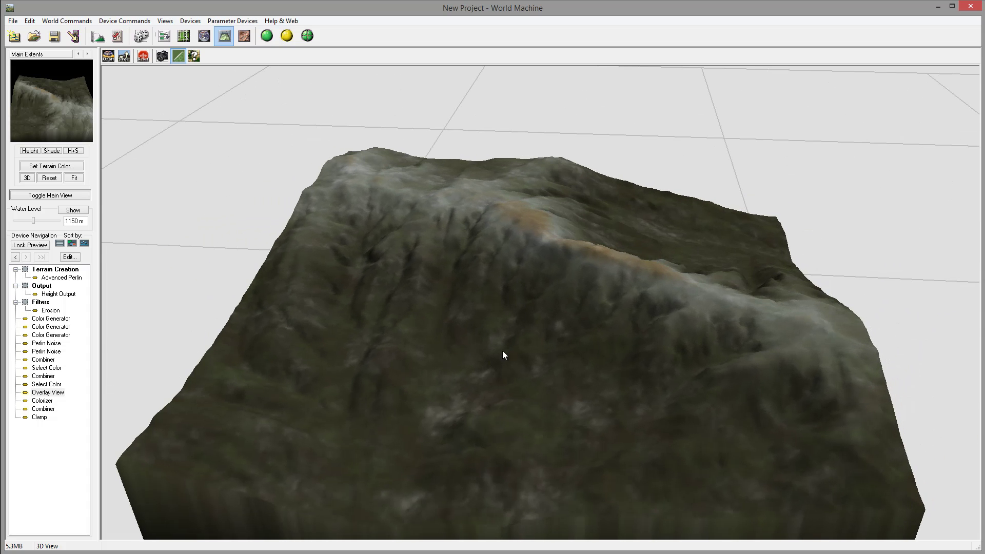
pyautogui.moveTo(564, 349); pyautogui.dragTo(352, 339)
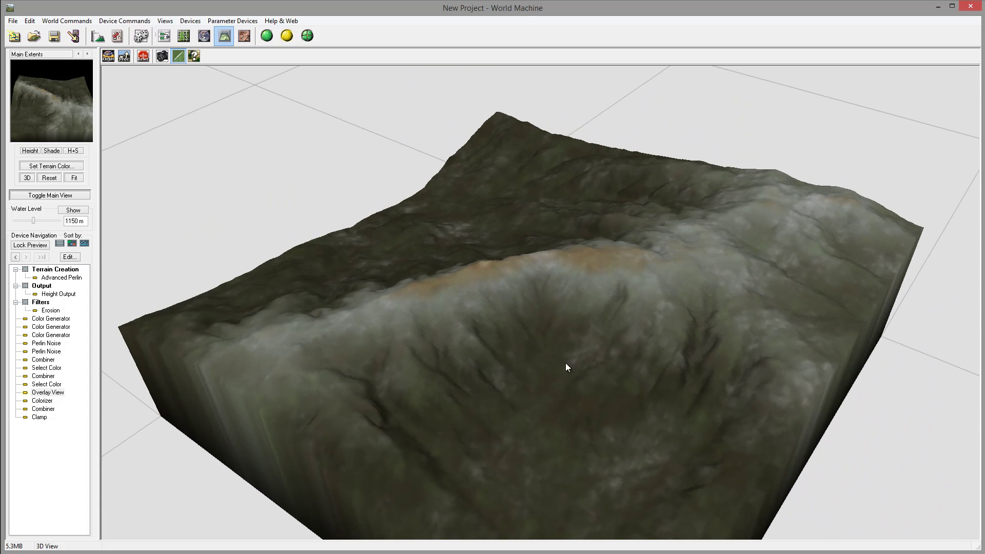
pyautogui.moveTo(479, 380); pyautogui.dragTo(765, 295)
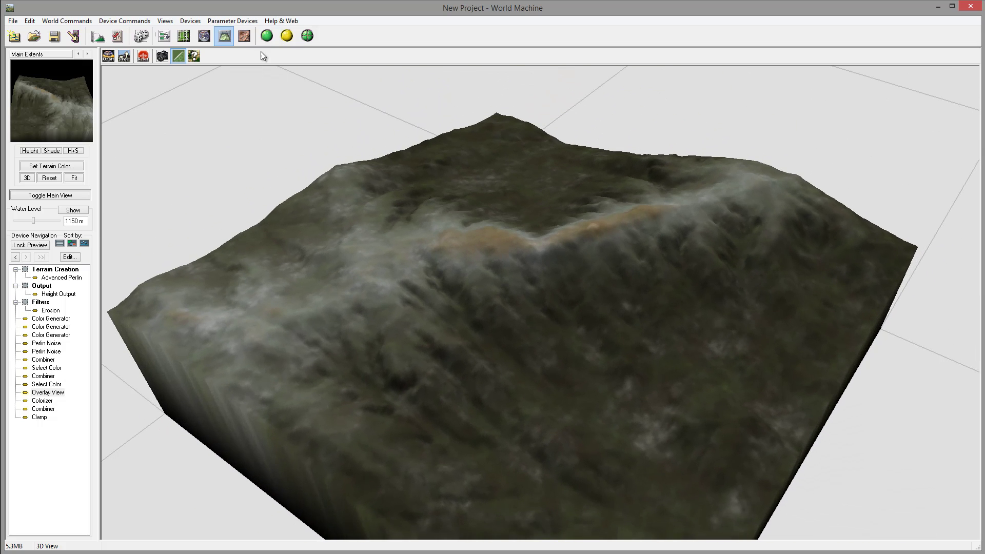
pyautogui.click(163, 36)
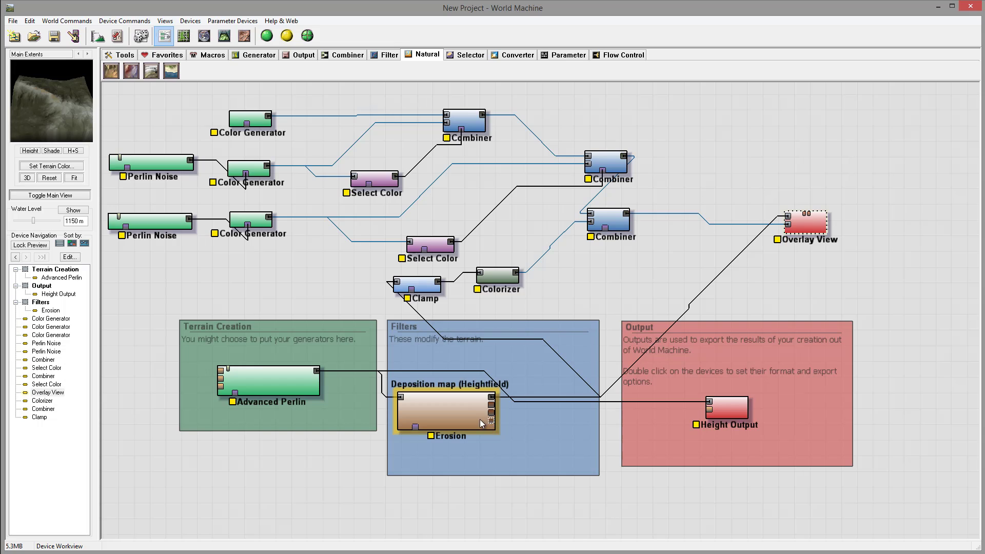
pyautogui.click(445, 405)
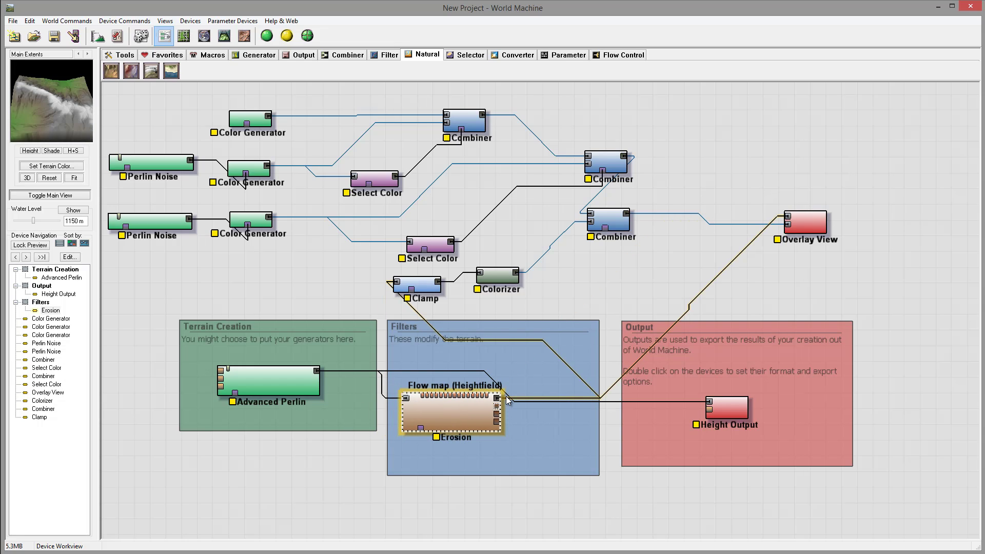
pyautogui.moveTo(613, 212); pyautogui.dragTo(643, 201)
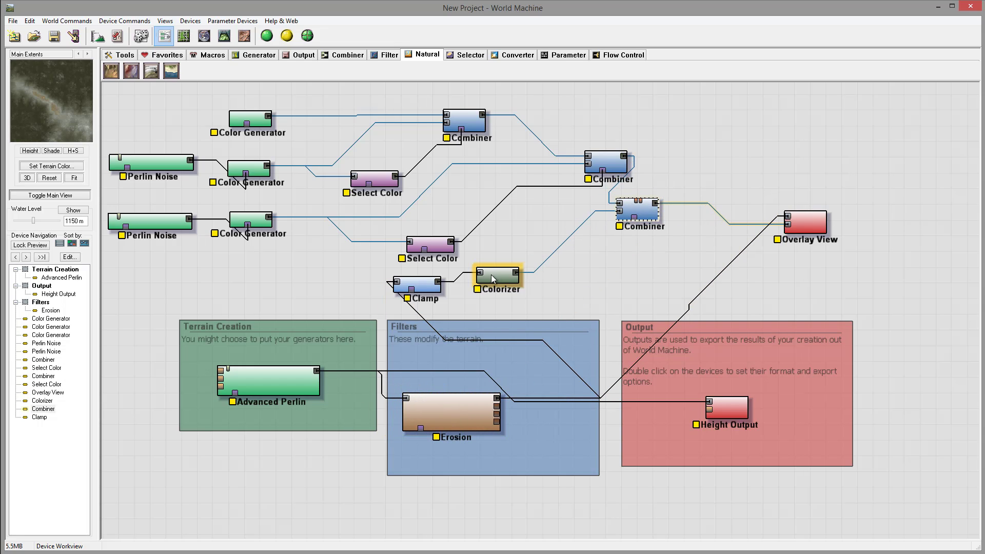
pyautogui.moveTo(492, 275); pyautogui.dragTo(552, 237)
pyautogui.moveTo(417, 284); pyautogui.dragTo(502, 266)
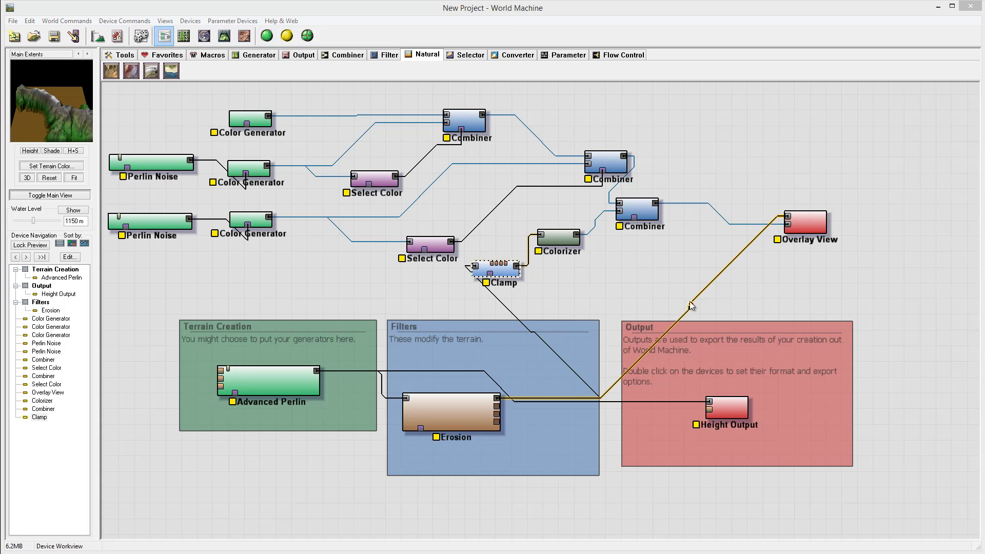
pyautogui.click(583, 264)
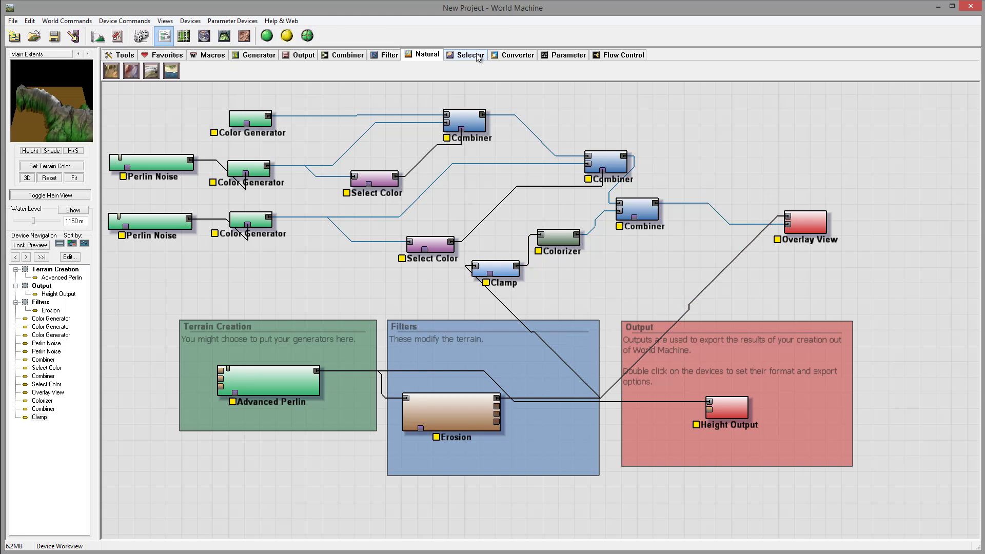
# Add a second Colorizer below the existing one and a third Perlin Noise generator connected to its input
pyautogui.click(515, 53)
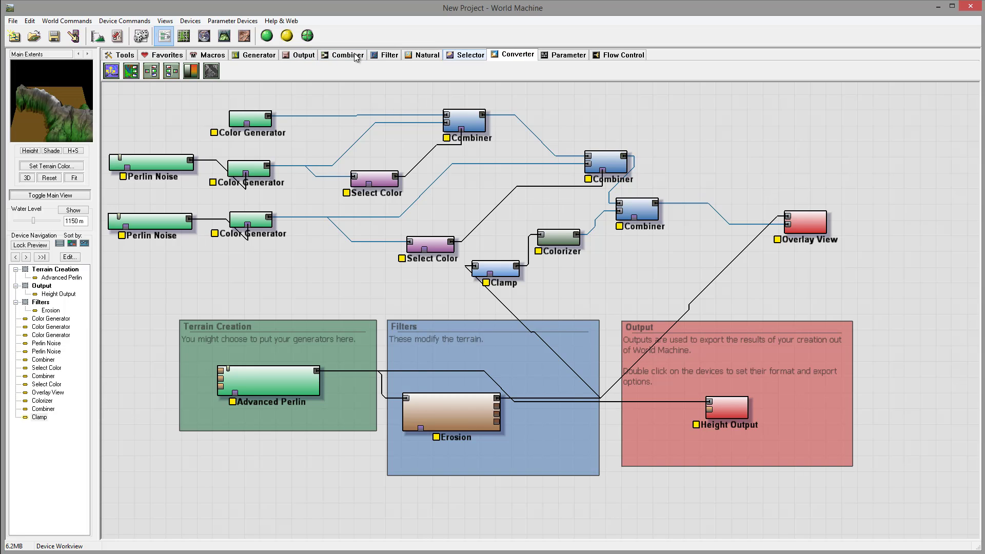
pyautogui.click(192, 71)
pyautogui.click(563, 292)
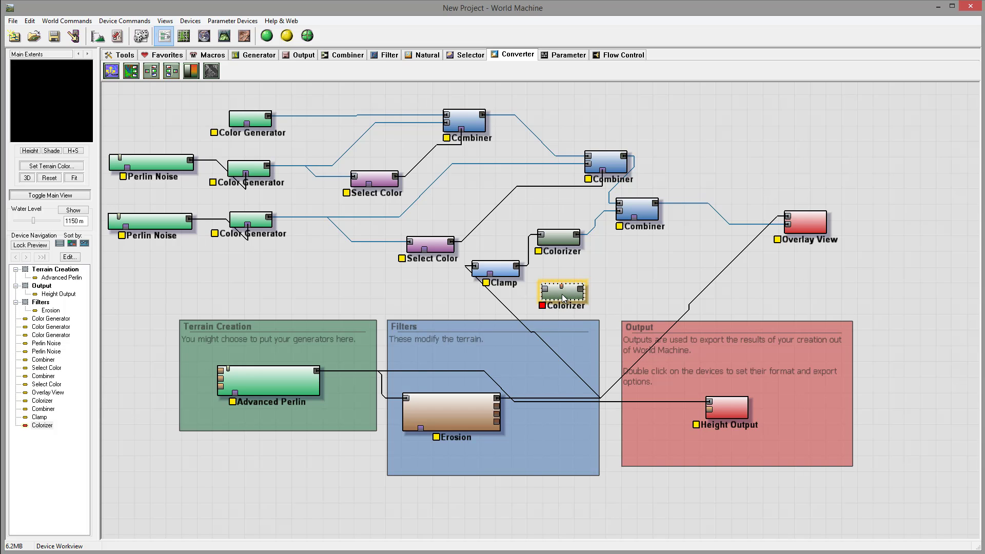
pyautogui.click(254, 54)
pyautogui.click(131, 71)
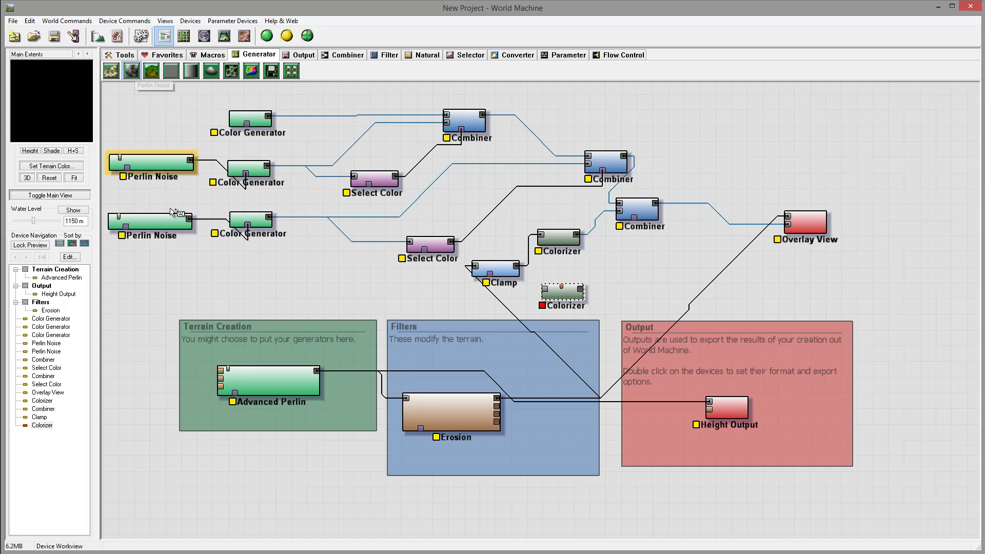
pyautogui.click(174, 276)
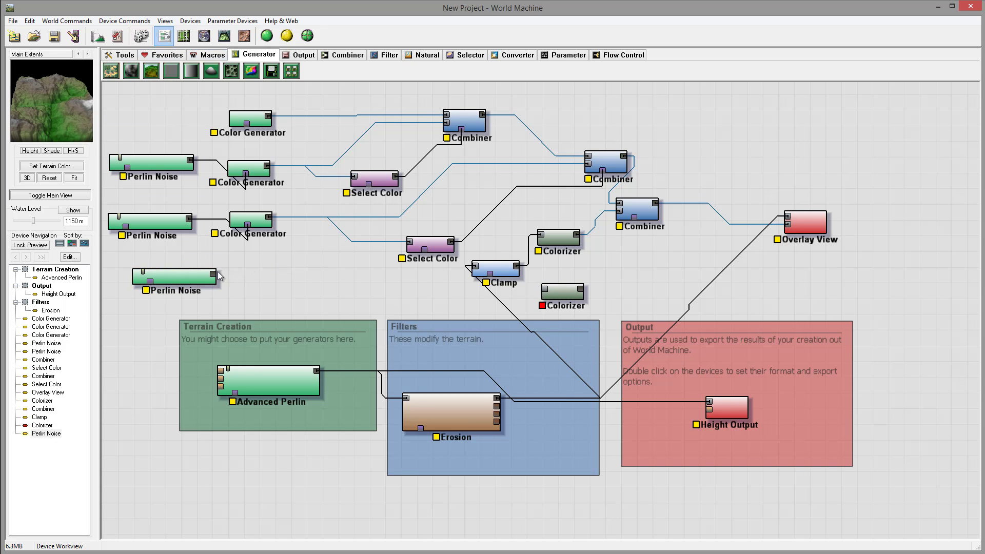
pyautogui.moveTo(212, 273); pyautogui.dragTo(567, 292)
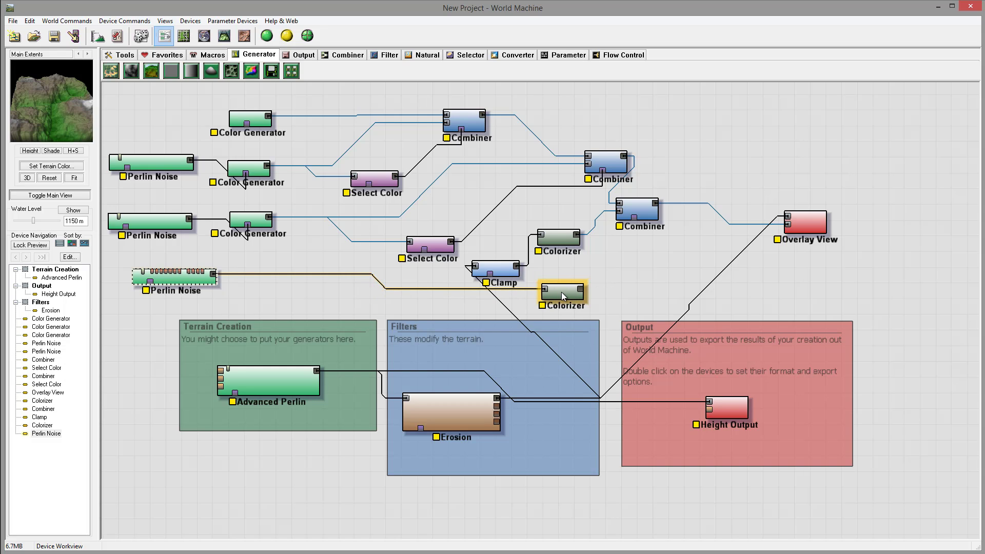
# Set the new Perlin Noise generator to the Billowy noise type with a feature size of 0.76 km
pyautogui.doubleClick(189, 278)
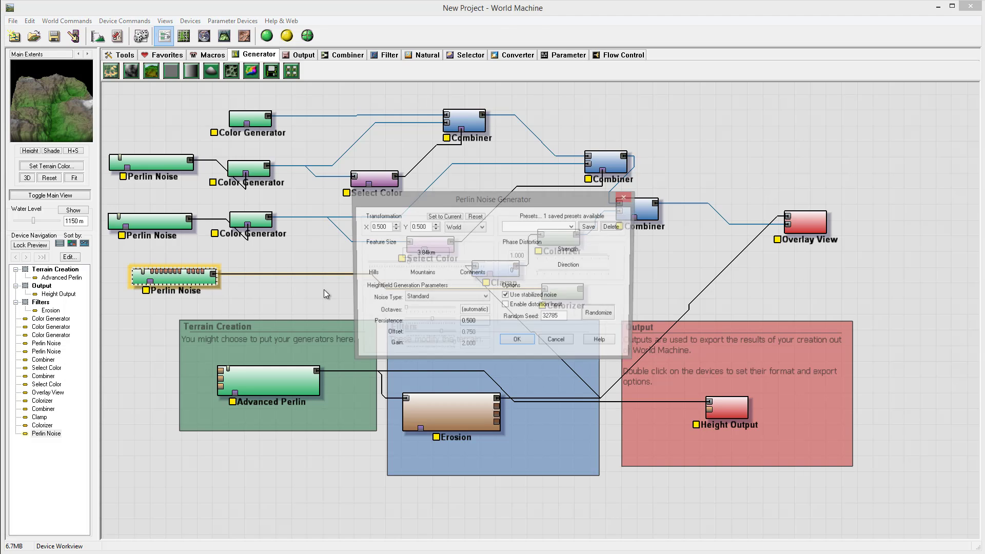
pyautogui.click(439, 298)
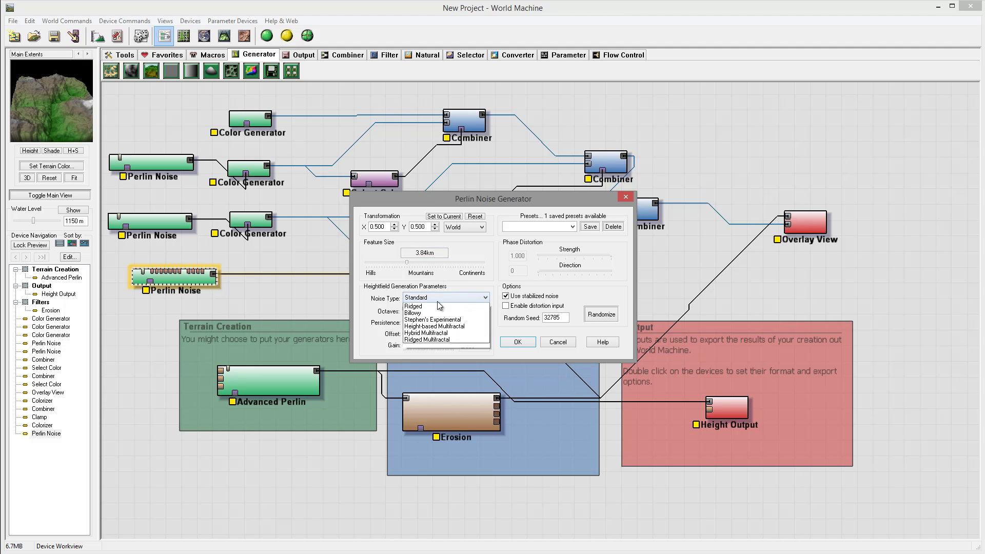
pyautogui.click(451, 320)
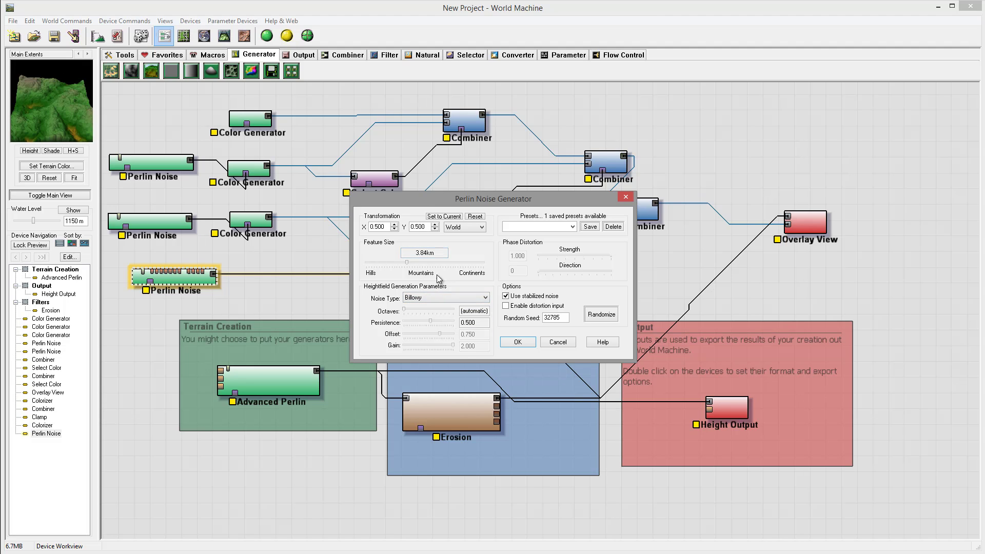
pyautogui.moveTo(406, 264); pyautogui.dragTo(371, 260)
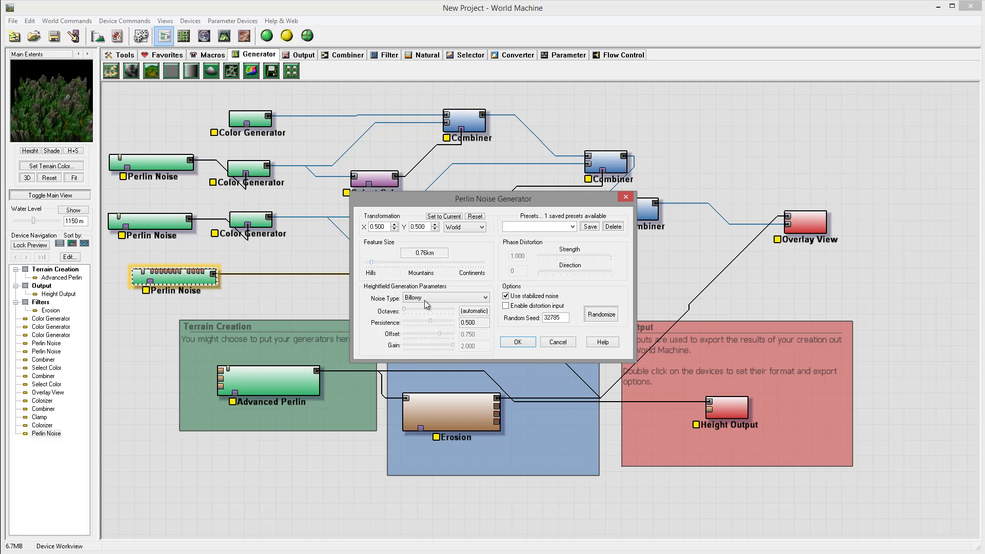
pyautogui.click(518, 342)
# Apply the Limestone 2 gradient preset to the new Colorizer
pyautogui.doubleClick(559, 291)
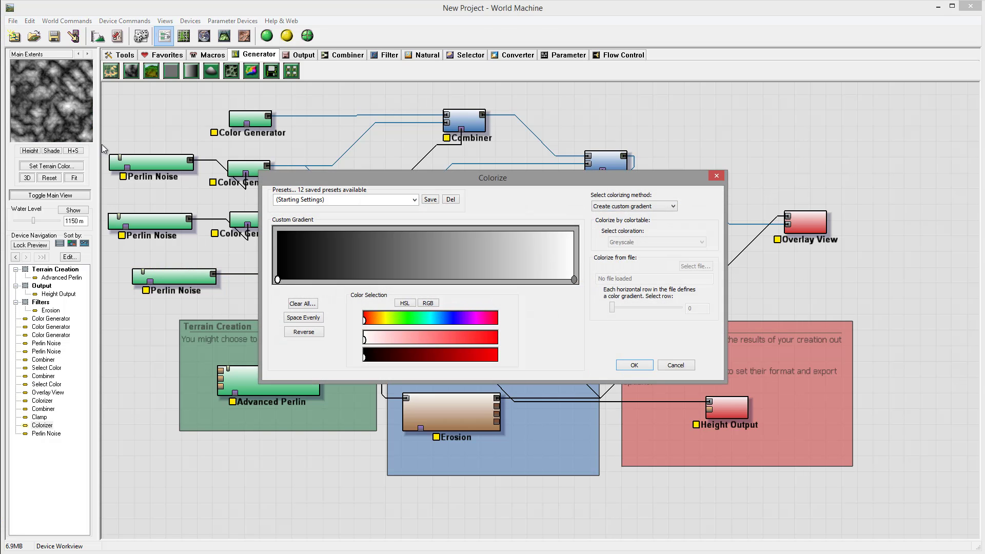
pyautogui.click(401, 281)
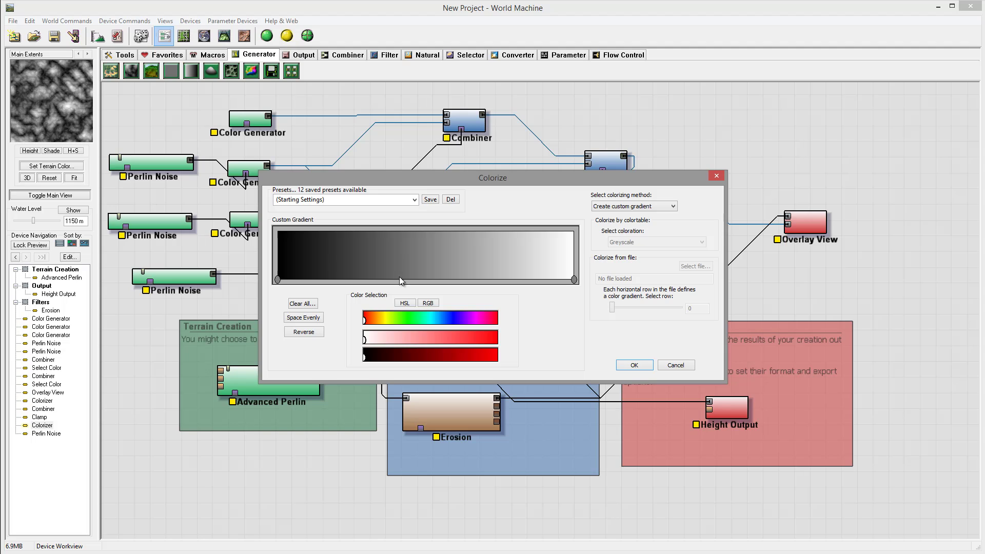
pyautogui.click(367, 201)
pyautogui.click(413, 201)
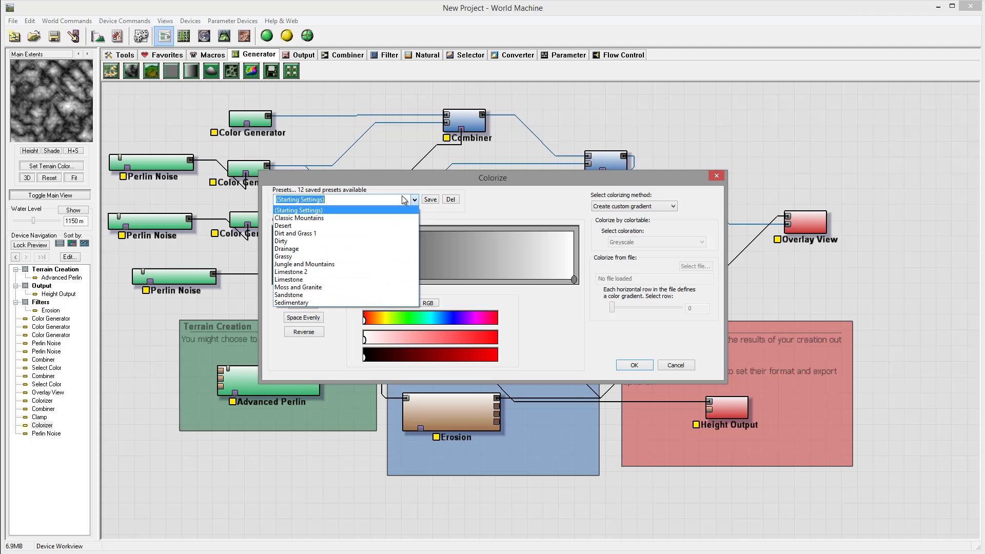
pyautogui.click(291, 272)
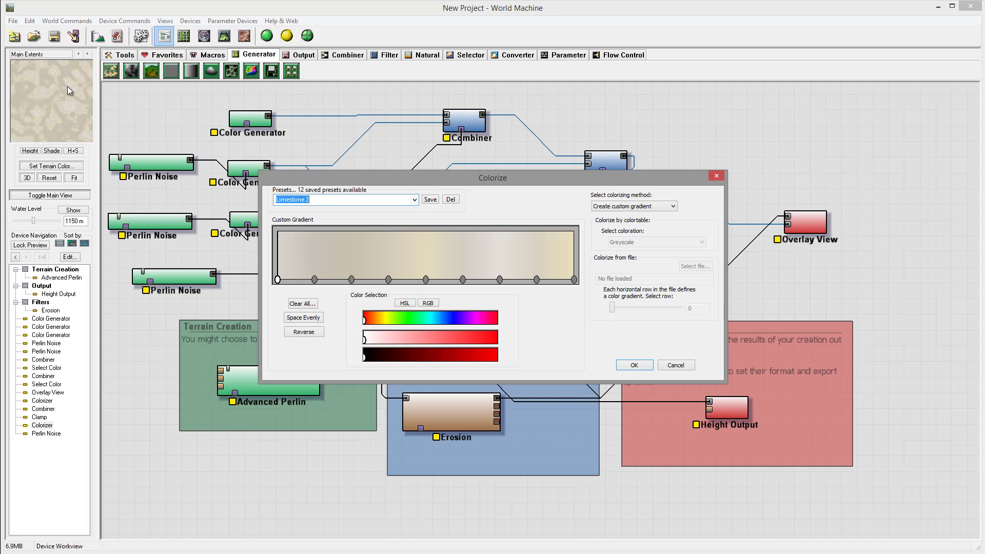
pyautogui.click(637, 366)
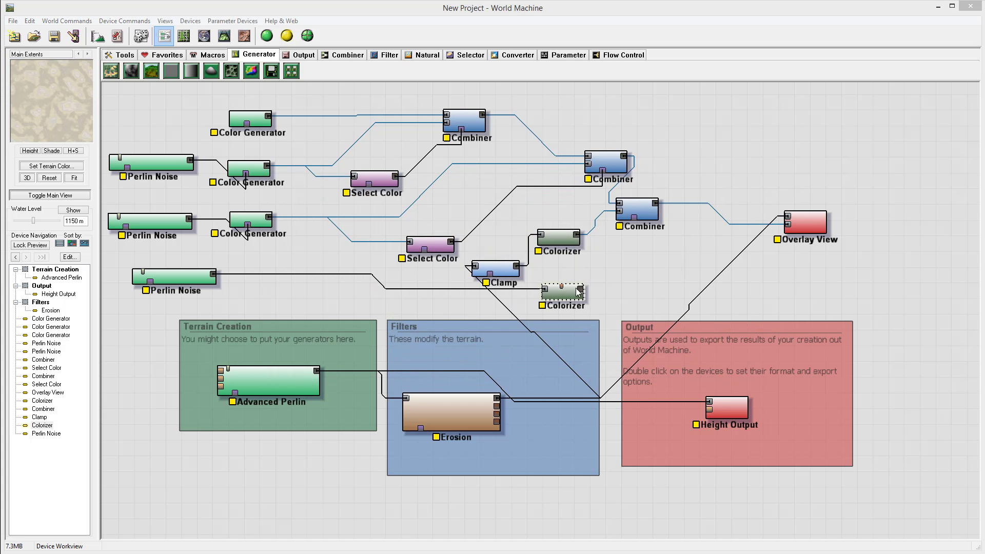
# Duplicate the last Combiner, place the copy below the original and keep its Root method at strength 1
pyautogui.click(641, 210)
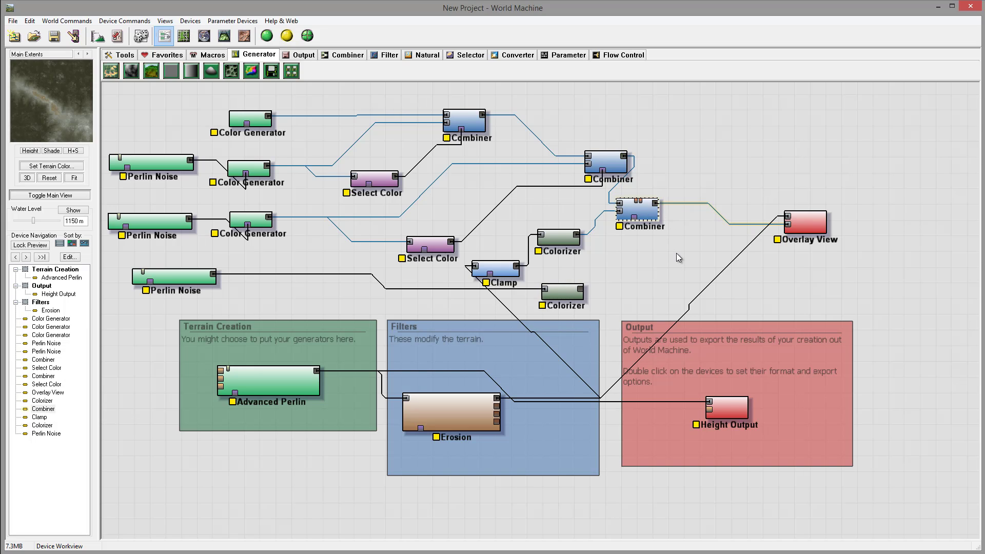
pyautogui.hotkey('ctrl', 'c')
pyautogui.hotkey('ctrl', 'v')
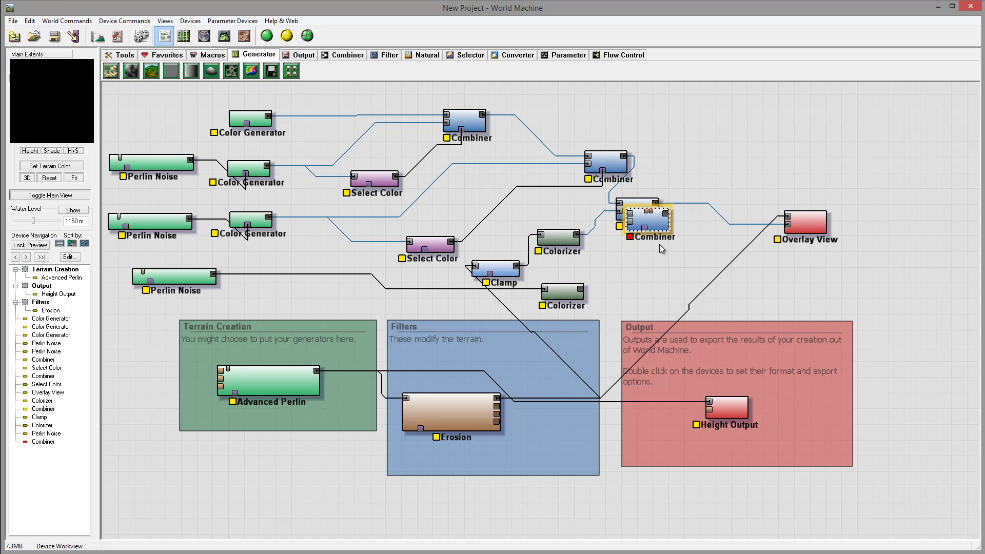
pyautogui.doubleClick(662, 261)
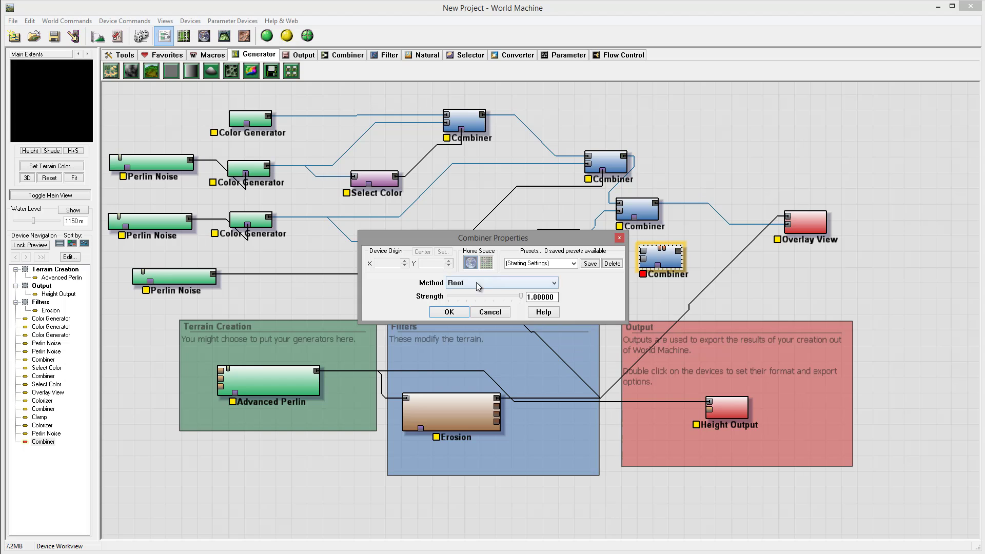
pyautogui.click(448, 312)
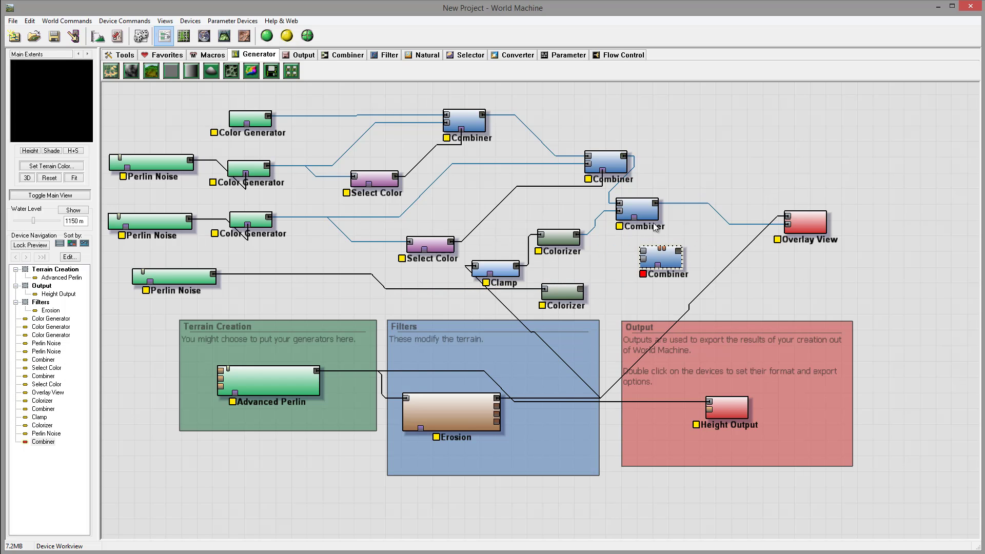
# Feed the new Combiner from the previous Combiner and the limestone Colorizer, mask it with Erosion's flow map, and output it to Overlay View
pyautogui.click(639, 210)
pyautogui.moveTo(655, 204); pyautogui.dragTo(644, 251)
pyautogui.moveTo(581, 291); pyautogui.dragTo(643, 259)
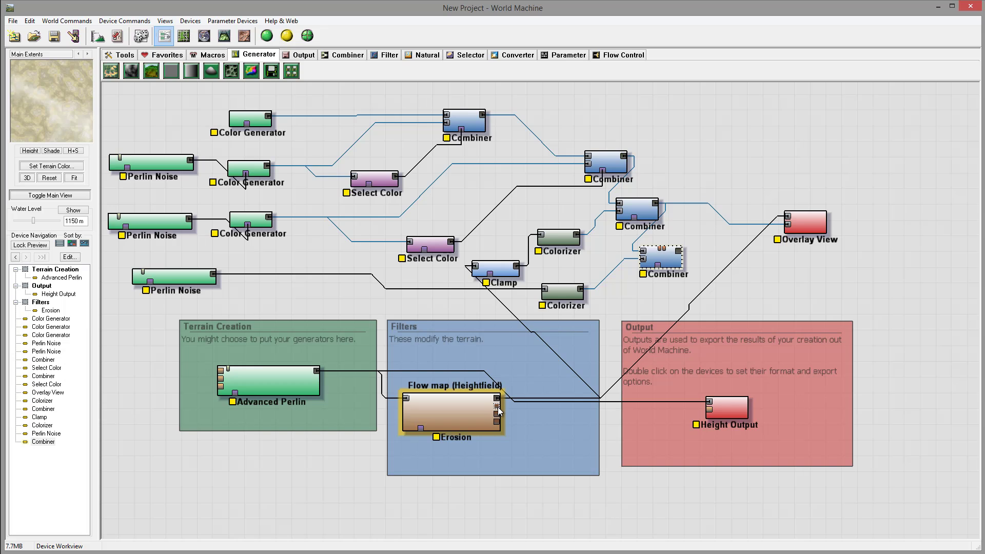
pyautogui.moveTo(498, 407); pyautogui.dragTo(657, 267)
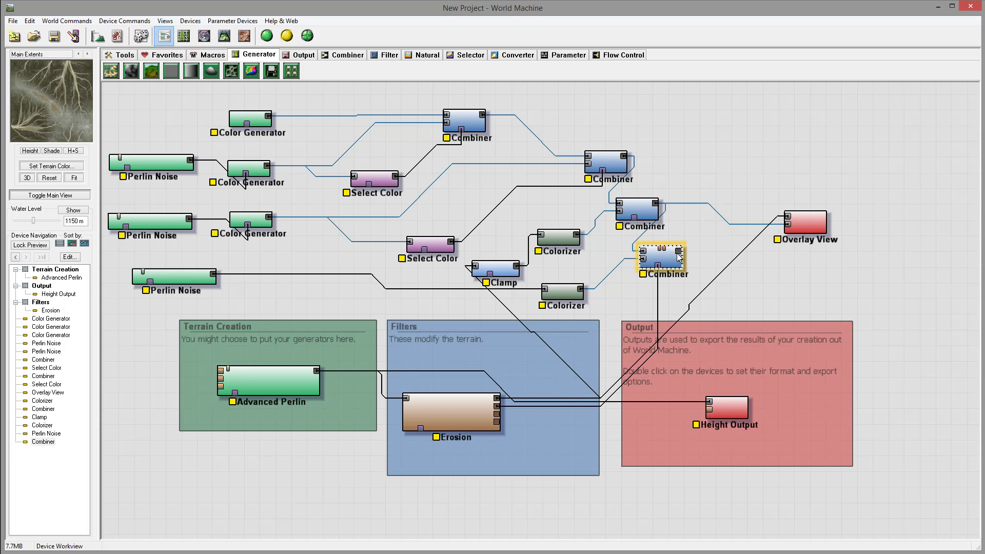
pyautogui.moveTo(679, 251); pyautogui.dragTo(812, 229)
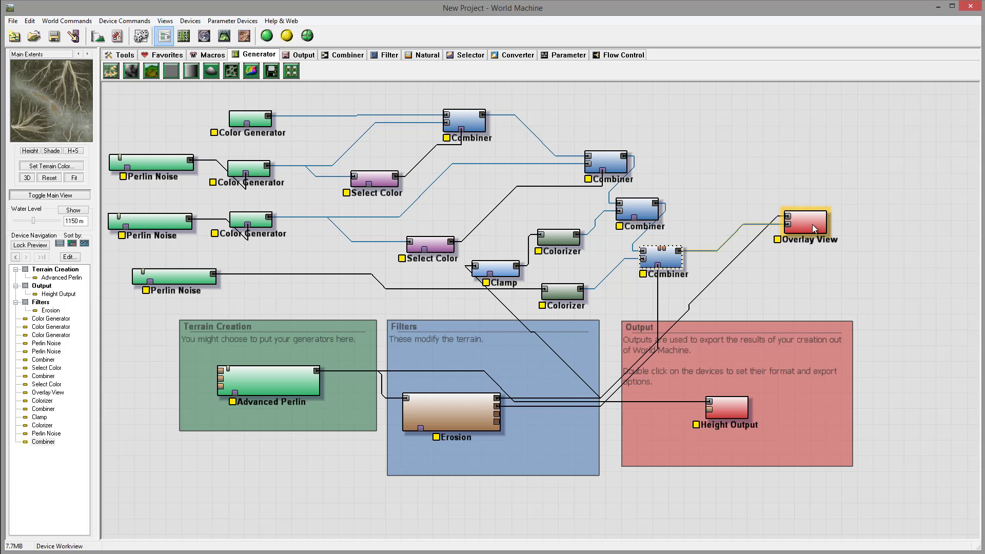
# View the terrain in 3D and examine the limestone-colored flow channels from several angles
pyautogui.click(224, 35)
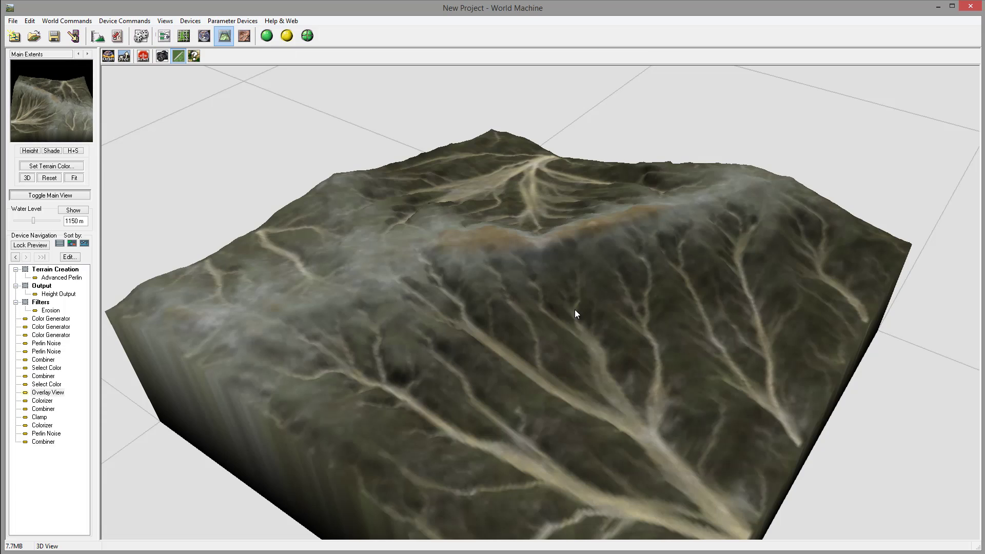
pyautogui.moveTo(575, 314); pyautogui.dragTo(365, 337)
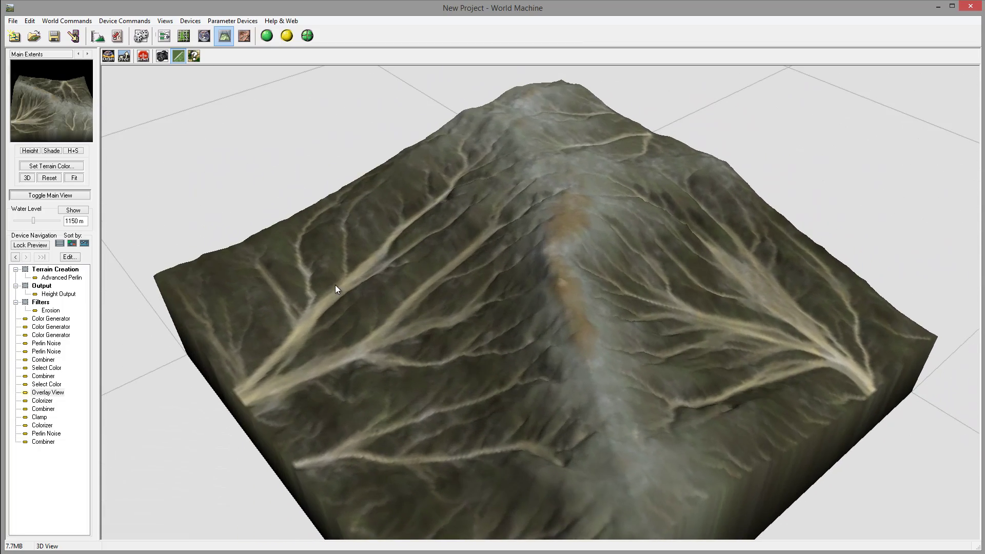
pyautogui.moveTo(336, 289); pyautogui.dragTo(491, 324)
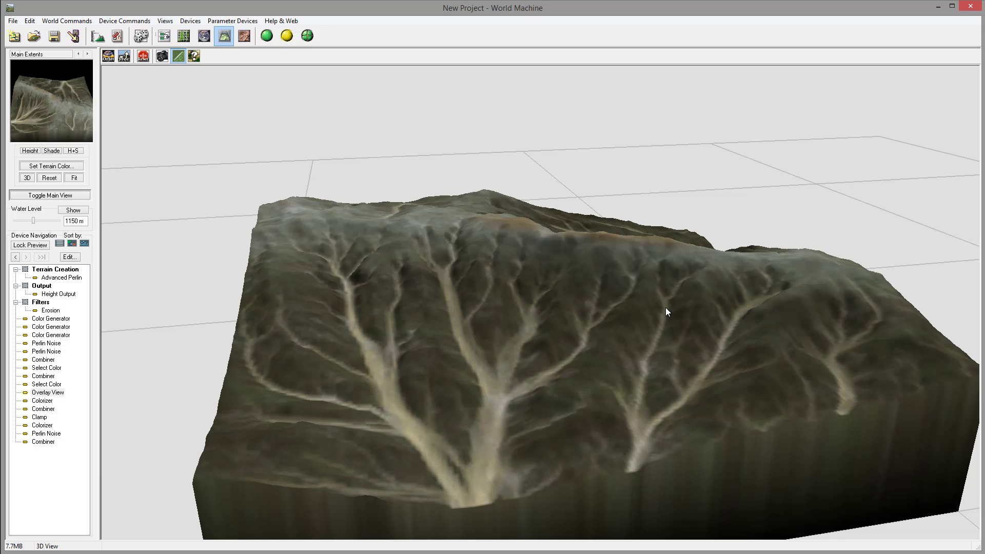
pyautogui.moveTo(470, 388); pyautogui.dragTo(459, 450)
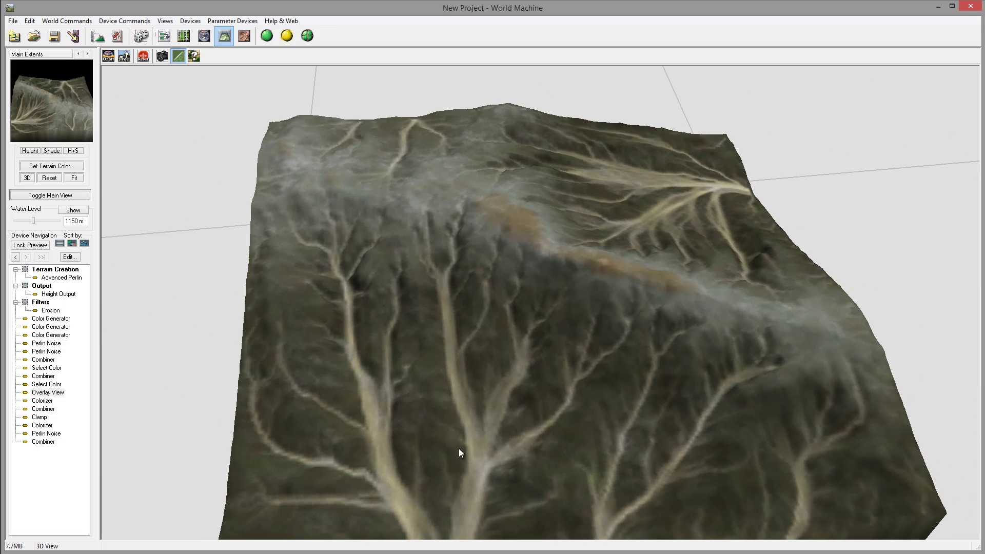
pyautogui.moveTo(591, 337); pyautogui.dragTo(533, 378)
pyautogui.moveTo(493, 269); pyautogui.dragTo(448, 244)
pyautogui.moveTo(674, 266); pyautogui.dragTo(407, 335)
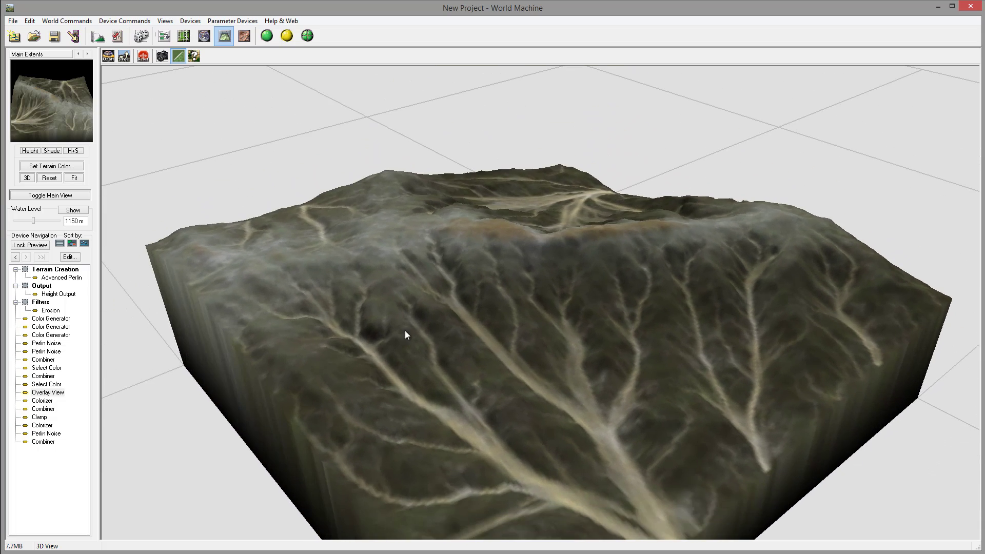
pyautogui.moveTo(629, 301); pyautogui.dragTo(353, 208)
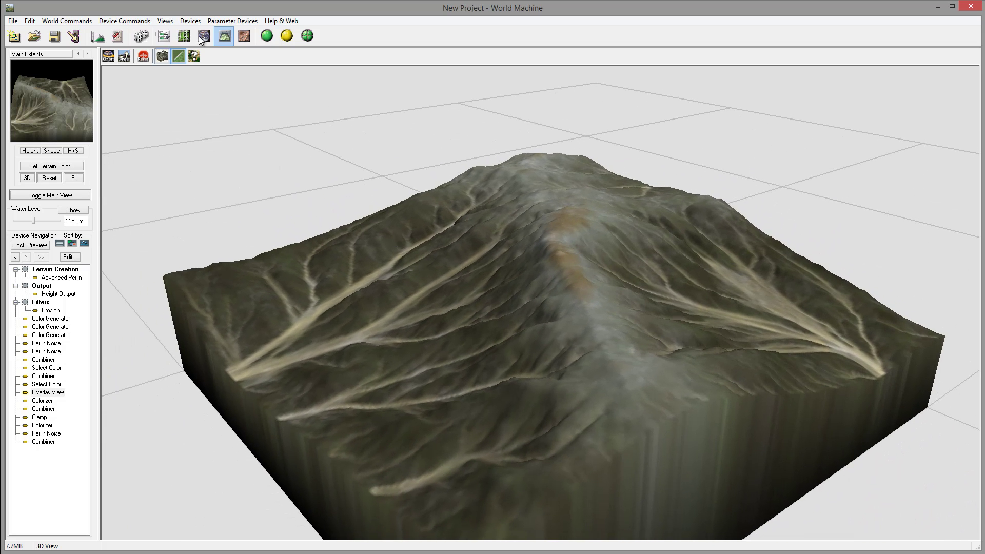
# Move Advanced Perlin, Erosion and Height Output below their group boxes and delete the Terrain Creation, Filters and Output boxes
pyautogui.click(164, 36)
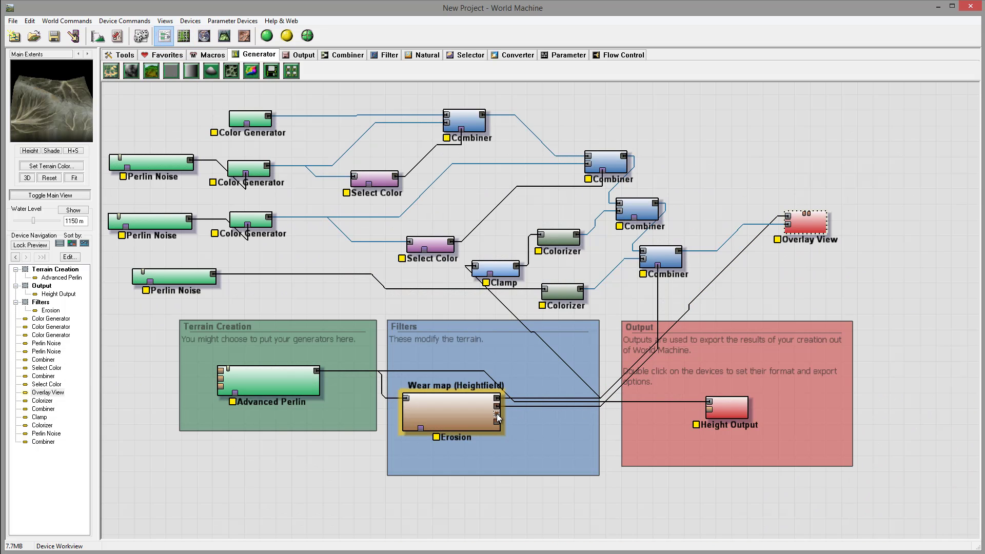
pyautogui.moveTo(131, 335); pyautogui.dragTo(862, 487)
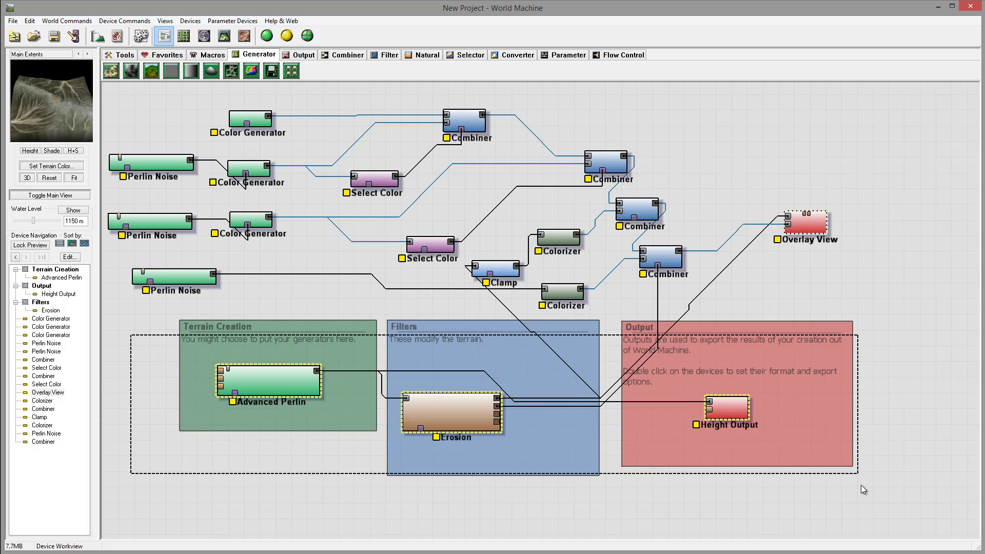
pyautogui.moveTo(468, 408); pyautogui.dragTo(457, 515)
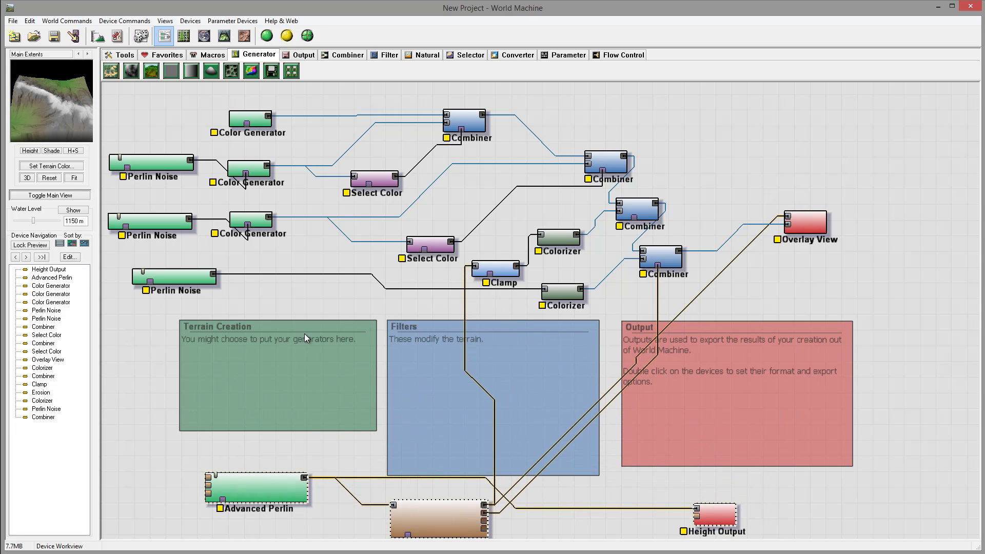
pyautogui.click(305, 333)
pyautogui.press('Delete')
pyautogui.click(544, 327)
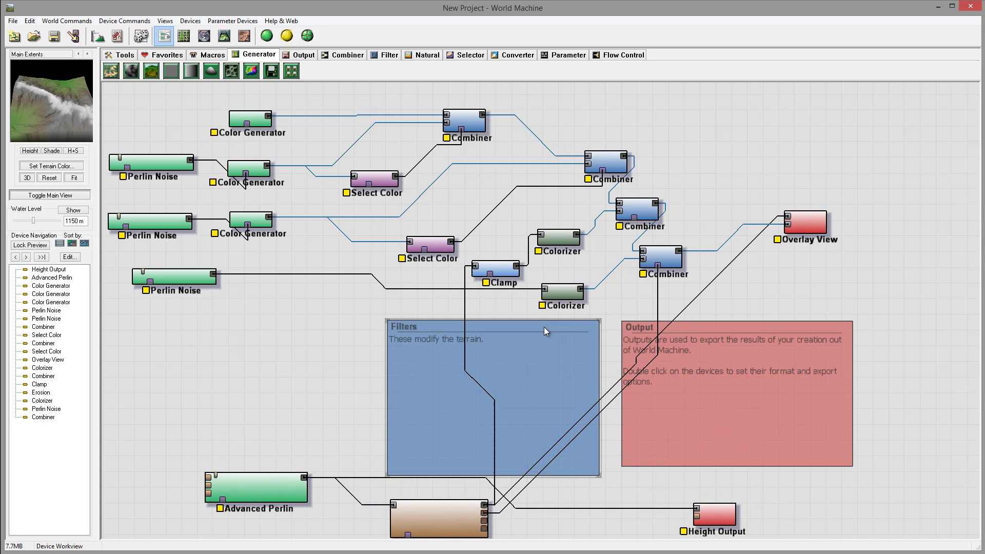
pyautogui.press('Delete')
pyautogui.click(755, 358)
pyautogui.press('Delete')
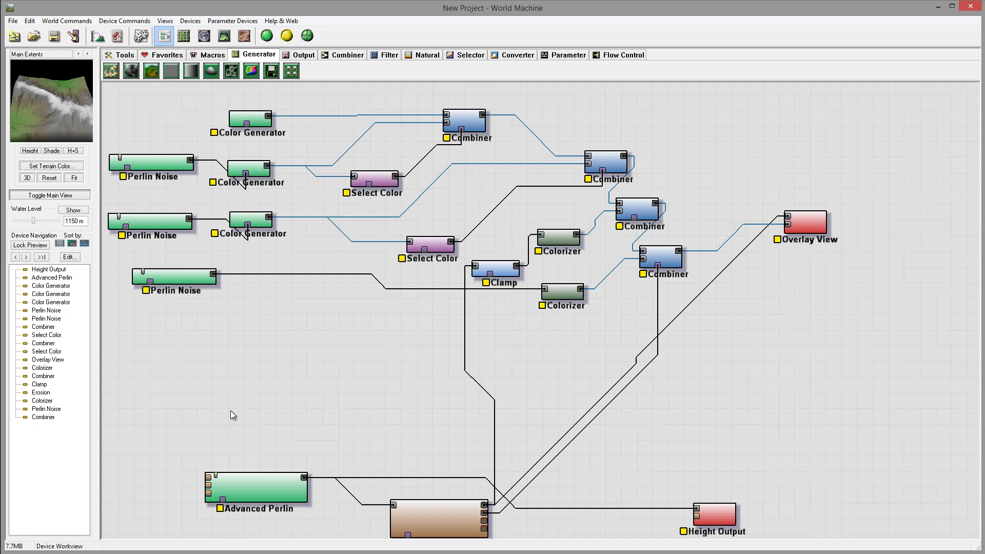
# Move Advanced Perlin, Erosion and Height Output together slightly up and left so the Erosion device is fully in view
pyautogui.moveTo(154, 390); pyautogui.dragTo(676, 539)
pyautogui.moveTo(454, 527); pyautogui.dragTo(432, 479)
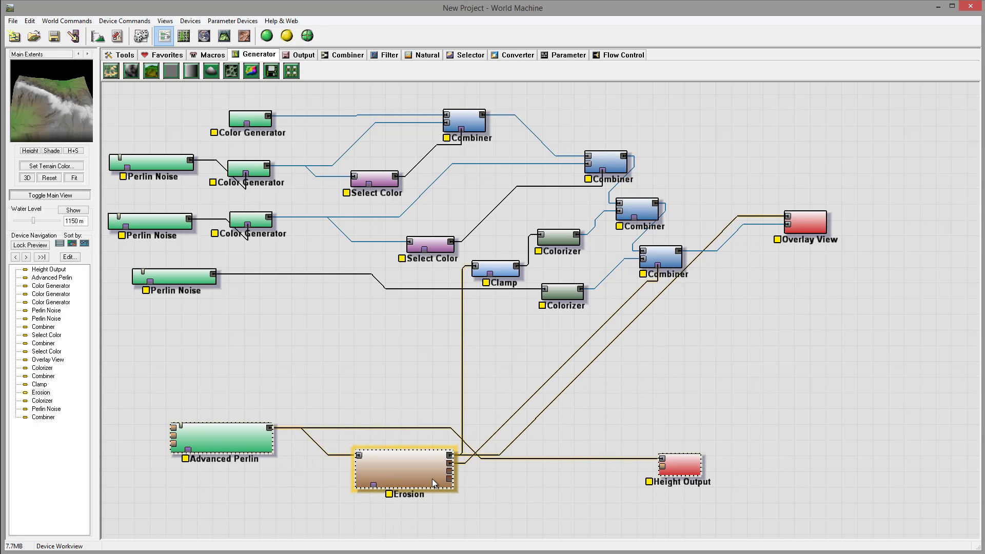
pyautogui.click(491, 488)
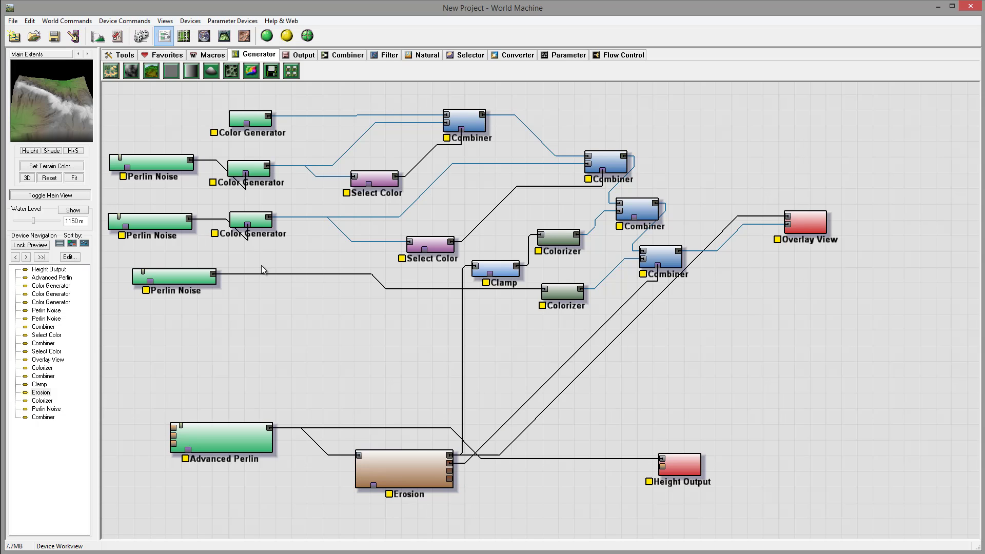
# Duplicate the lowest Perlin Noise, its limestone Colorizer and the last Combiner twice, stacking both copied sets below the originals
pyautogui.click(183, 279)
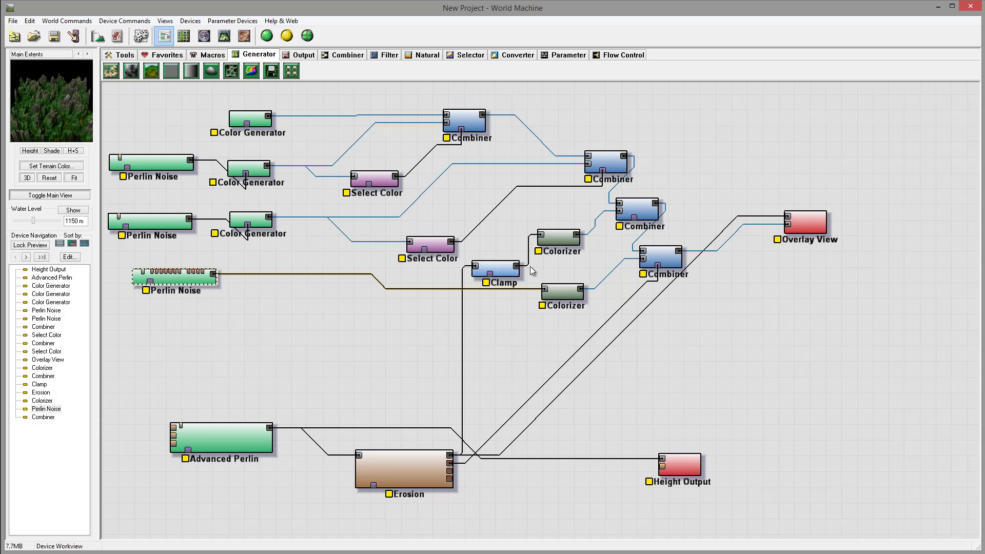
pyautogui.keyDown('shift'); pyautogui.click(568, 291); pyautogui.keyUp('shift')
pyautogui.keyDown('shift'); pyautogui.click(674, 263); pyautogui.keyUp('shift')
pyautogui.hotkey('ctrl', 'v')
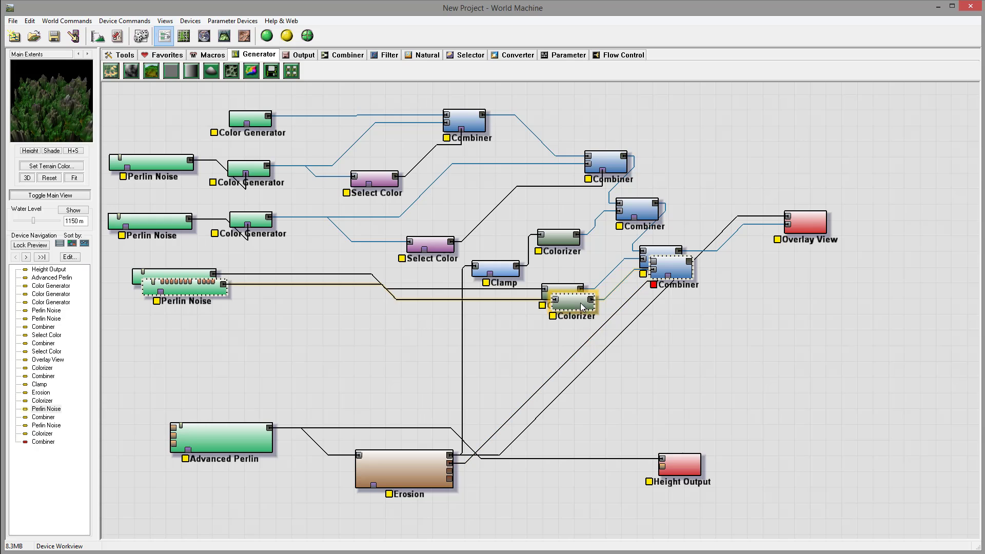
pyautogui.moveTo(583, 307); pyautogui.dragTo(588, 359)
pyautogui.hotkey('ctrl', 'v')
pyautogui.moveTo(585, 305); pyautogui.dragTo(594, 345)
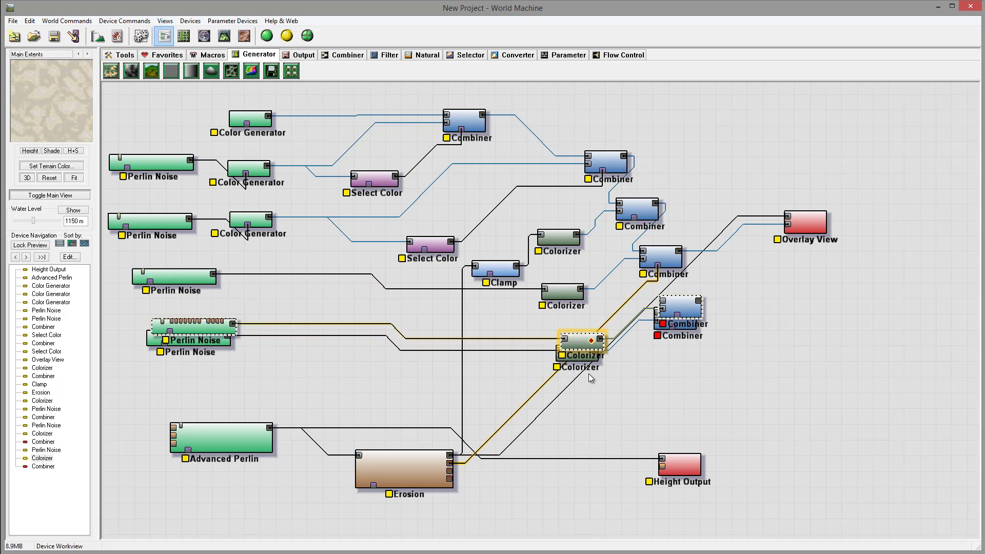
pyautogui.moveTo(589, 378); pyautogui.dragTo(582, 441)
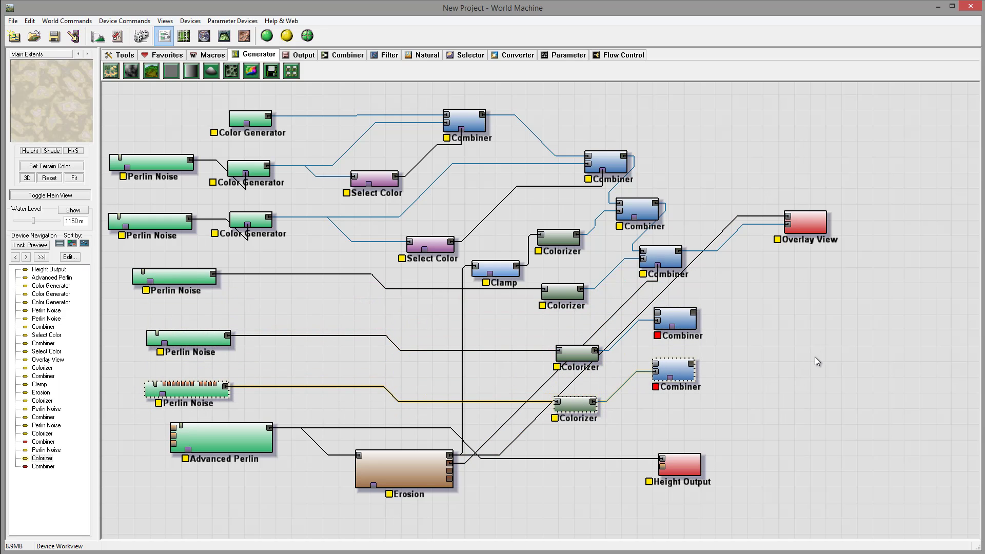
pyautogui.click(788, 360)
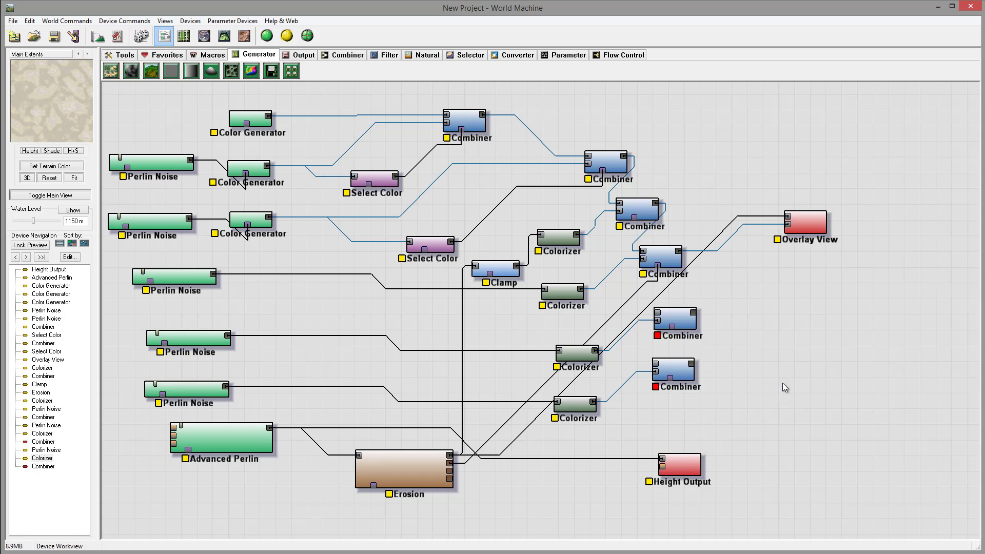
# Stagger the two new Combiners to the right of the existing chain and move Overlay View farther right
pyautogui.moveTo(690, 321); pyautogui.dragTo(760, 298)
pyautogui.moveTo(676, 369); pyautogui.dragTo(842, 345)
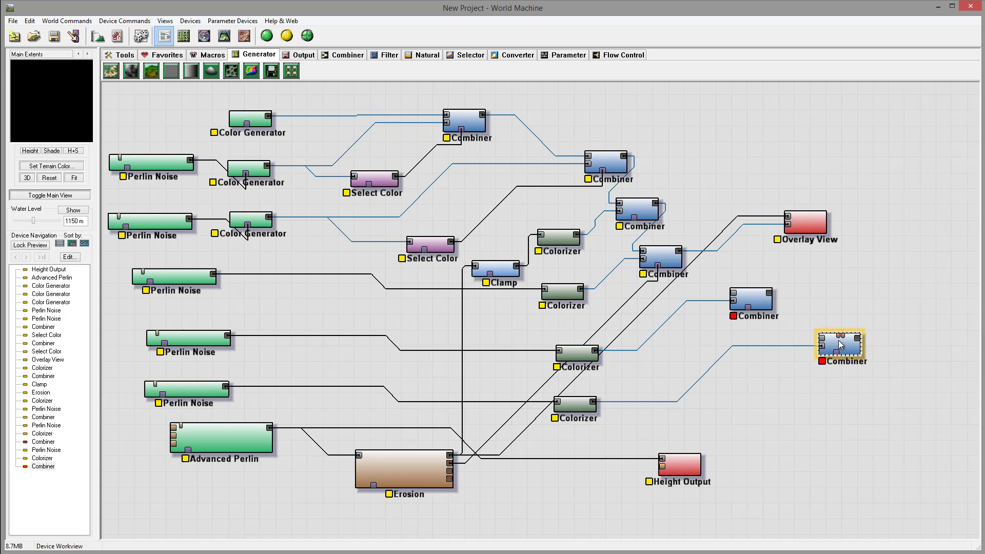
pyautogui.moveTo(816, 222); pyautogui.dragTo(959, 234)
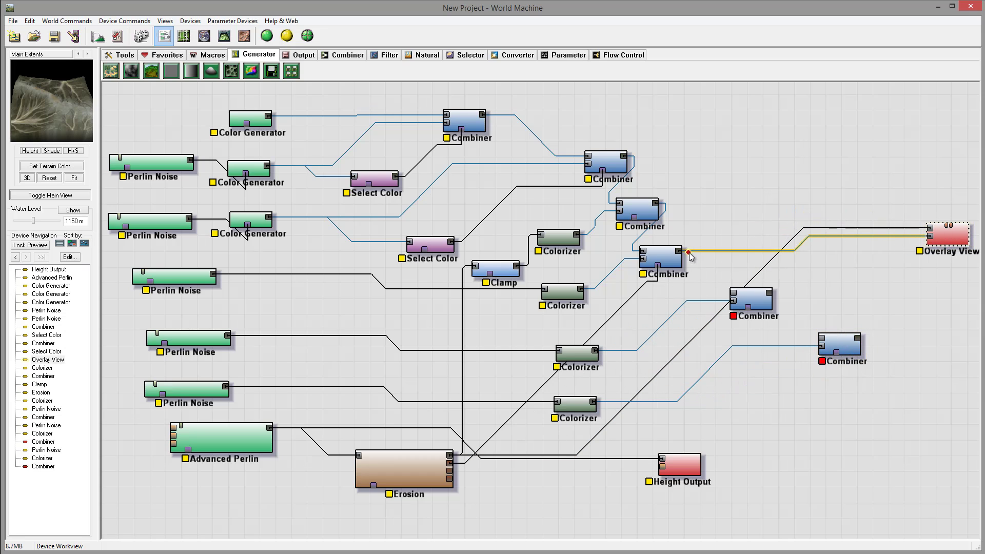
# Chain the last original Combiner through the two new Combiners in sequence and output the final one to Overlay View
pyautogui.moveTo(680, 252); pyautogui.dragTo(777, 298)
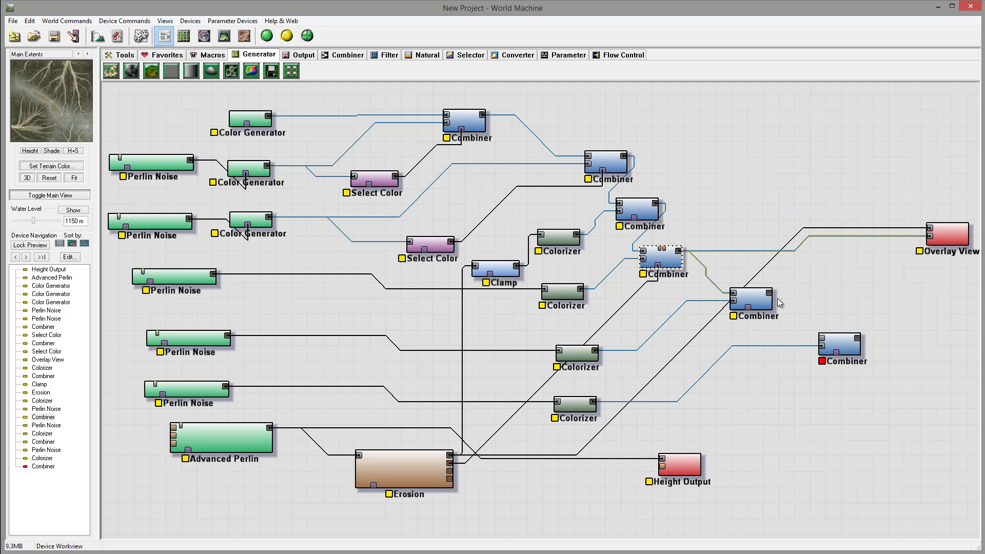
pyautogui.click(768, 298)
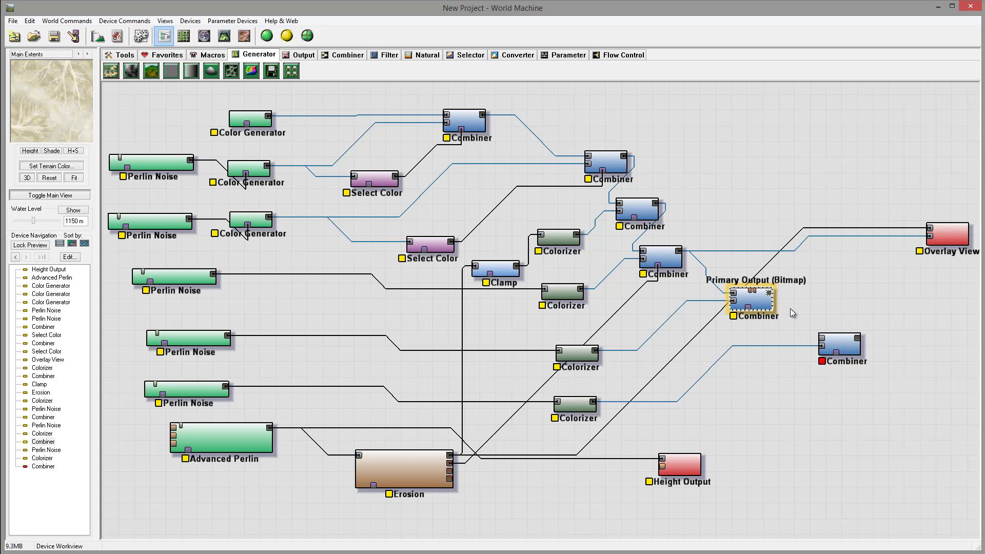
pyautogui.moveTo(772, 294); pyautogui.dragTo(932, 240)
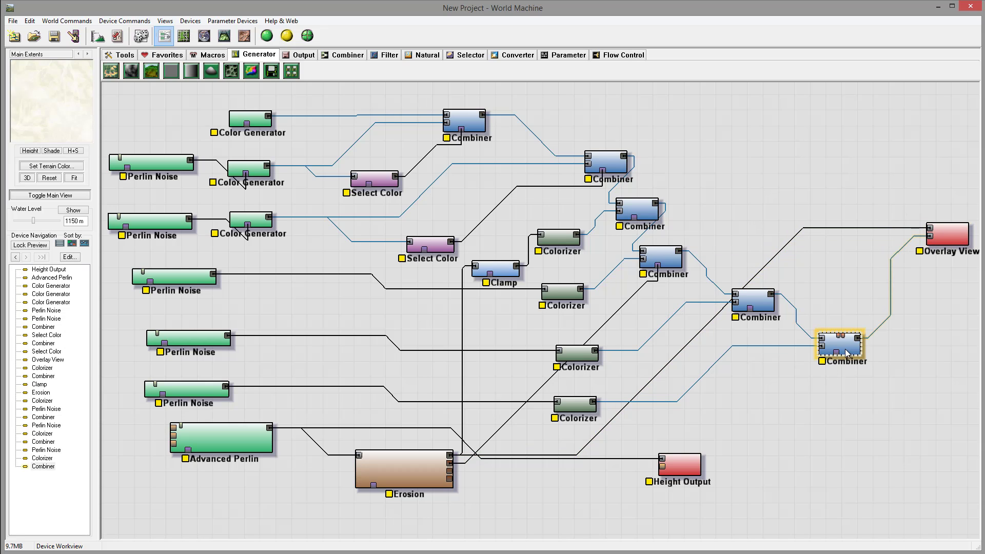
# Mask the first new Combiner with Erosion's wear map and the second with Erosion's fourth output
pyautogui.click(450, 475)
pyautogui.moveTo(450, 475); pyautogui.dragTo(752, 310)
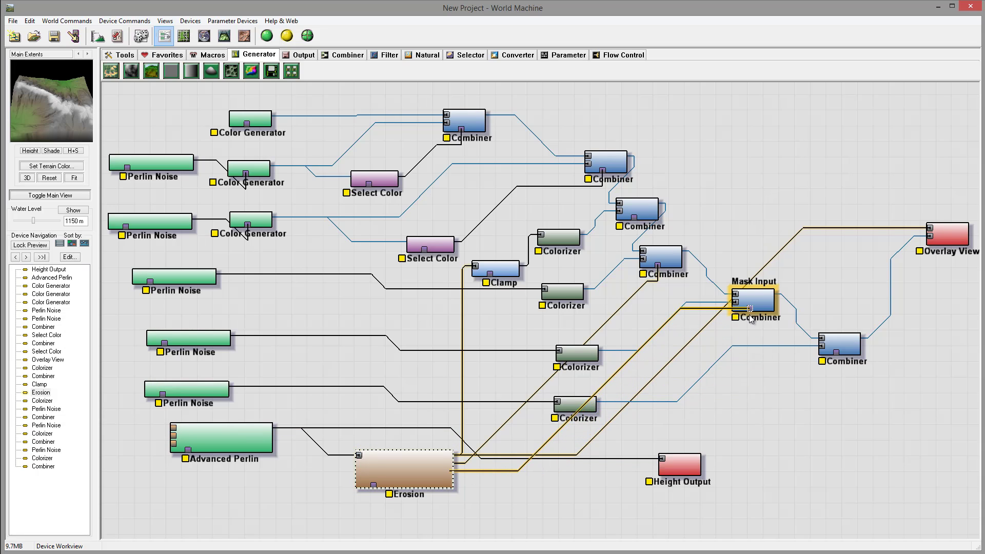
pyautogui.moveTo(457, 478); pyautogui.dragTo(835, 356)
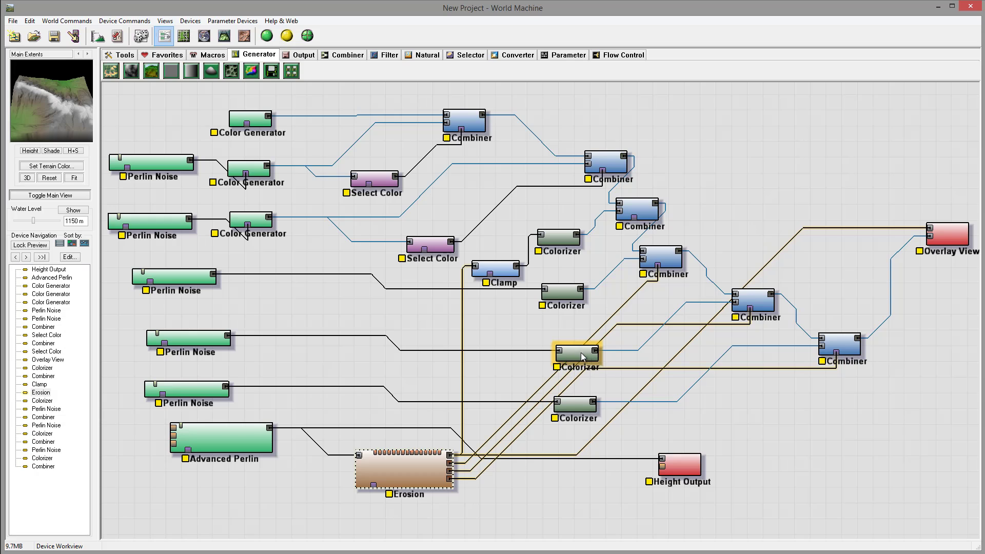
# Apply the Moss and Granite gradient preset to the upper duplicated Colorizer
pyautogui.doubleClick(583, 356)
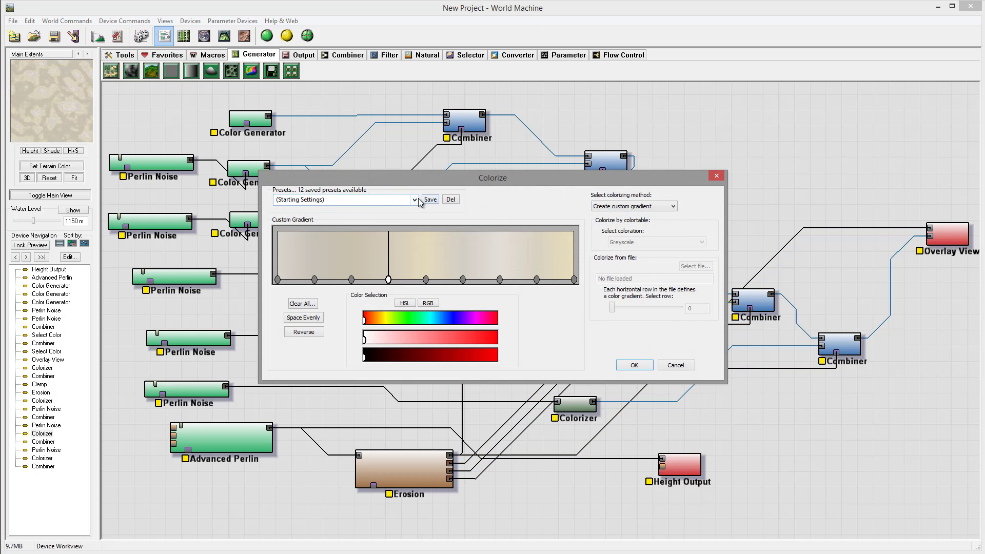
pyautogui.click(415, 200)
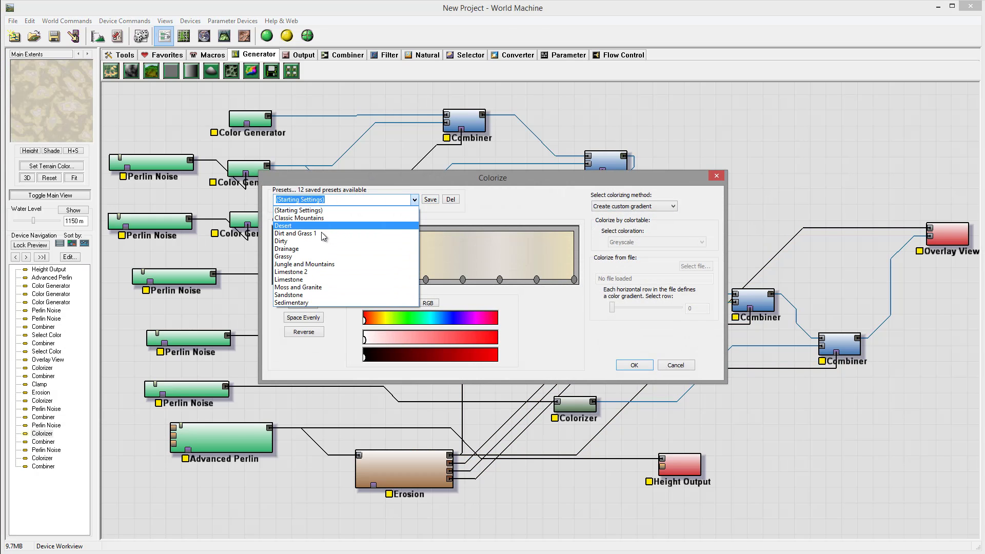
pyautogui.click(302, 287)
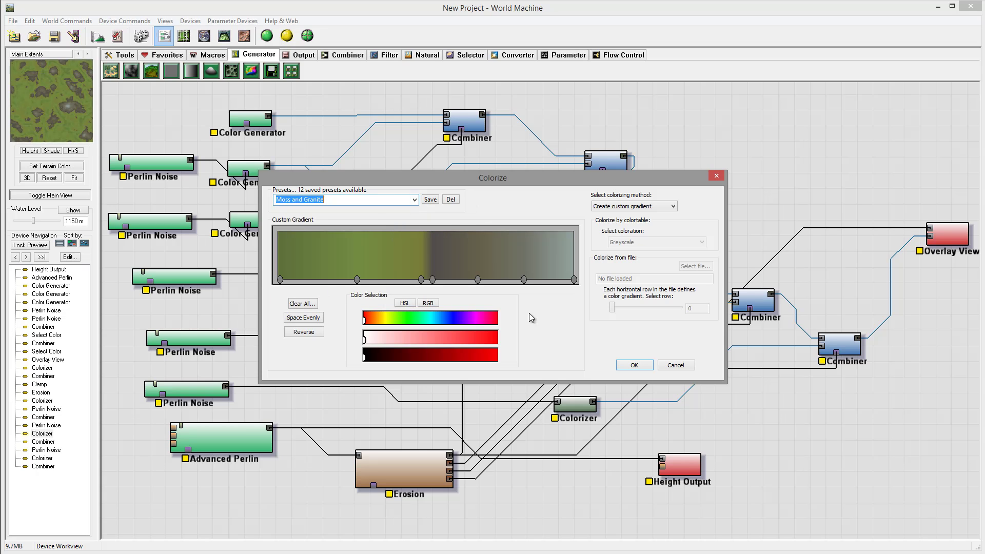
pyautogui.click(635, 365)
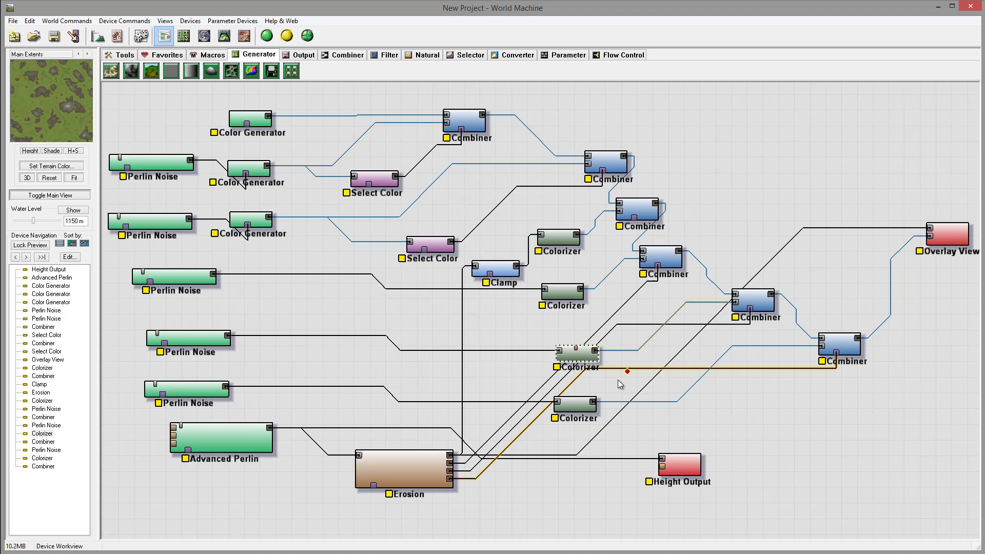
# Apply the Sandstone gradient preset to the lower duplicated Colorizer
pyautogui.doubleClick(581, 407)
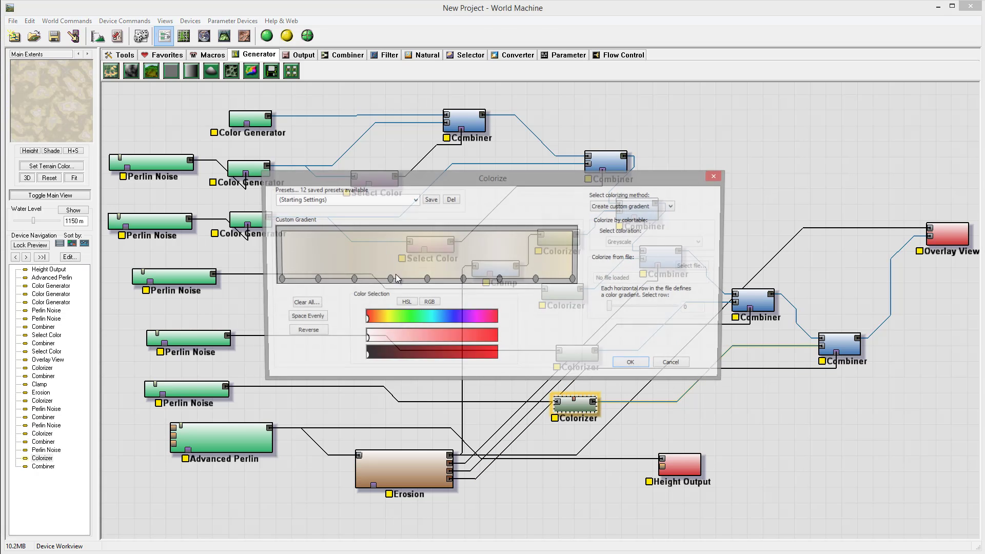
pyautogui.click(415, 199)
pyautogui.click(303, 295)
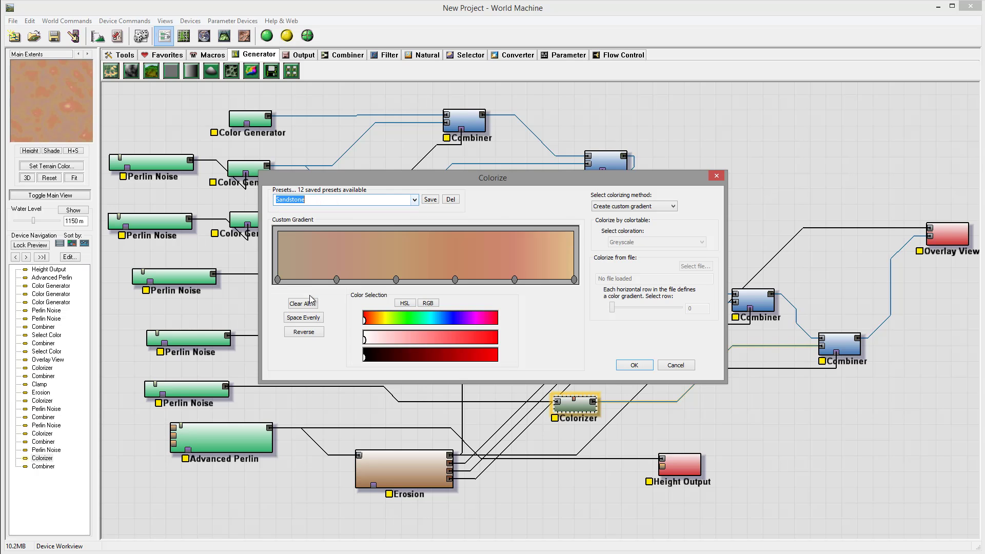
pyautogui.click(635, 365)
# View the Overlay View terrain in 3D and examine its erosion coloring from several angles
pyautogui.click(947, 235)
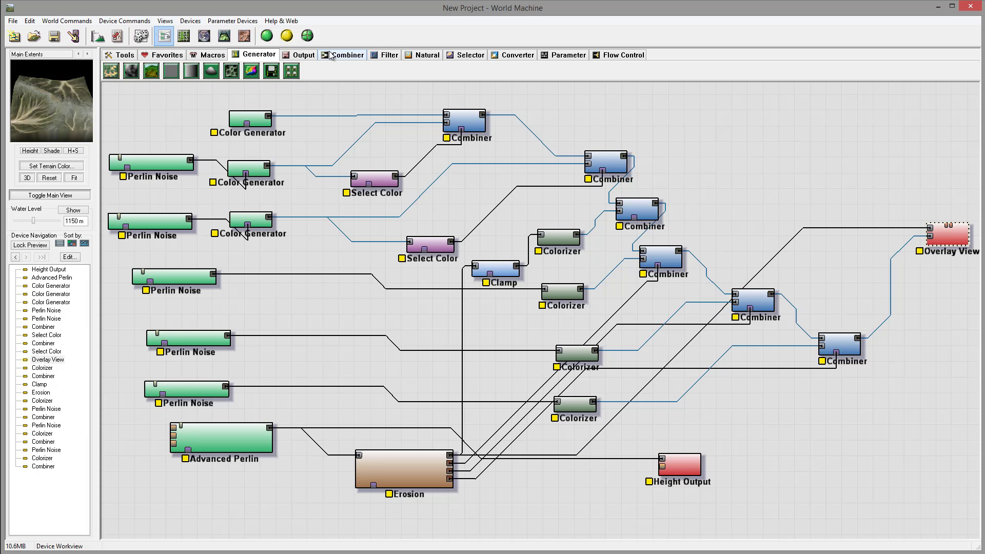
pyautogui.click(224, 36)
pyautogui.moveTo(550, 283); pyautogui.dragTo(384, 460)
pyautogui.moveTo(477, 417); pyautogui.dragTo(270, 133)
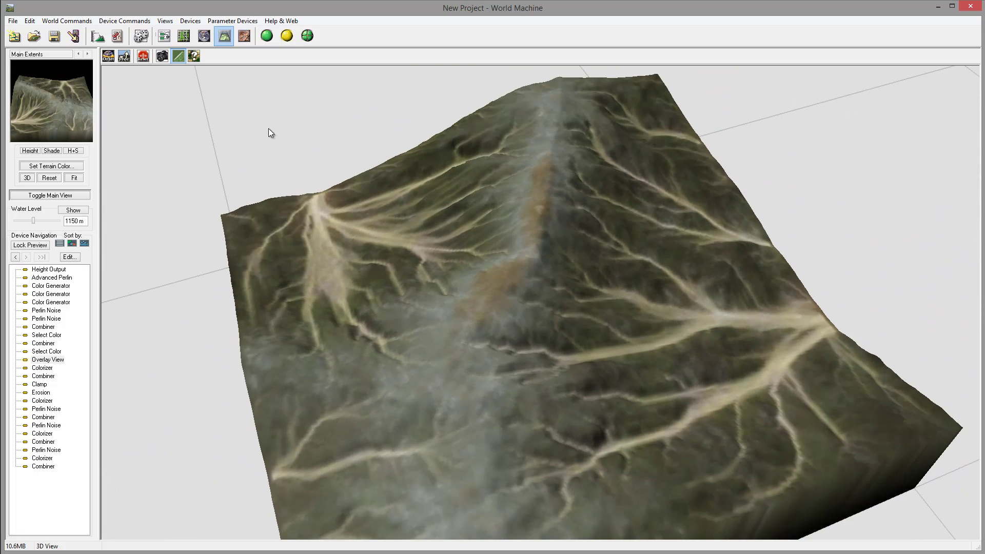
# Check the upper duplicated Perlin Noise's settings in the device network and delete both duplicated Perlin Noise devices
pyautogui.click(164, 36)
pyautogui.click(767, 307)
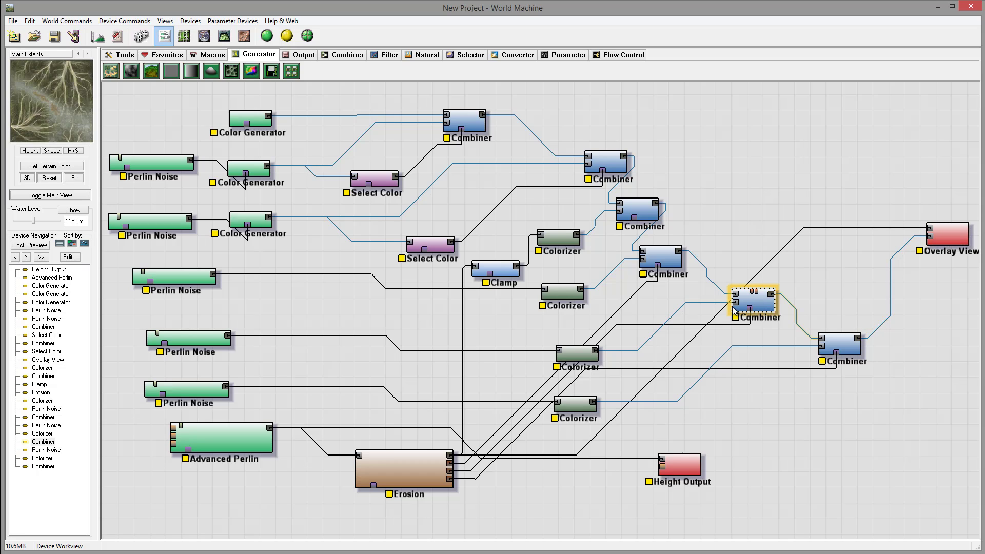
pyautogui.click(186, 343)
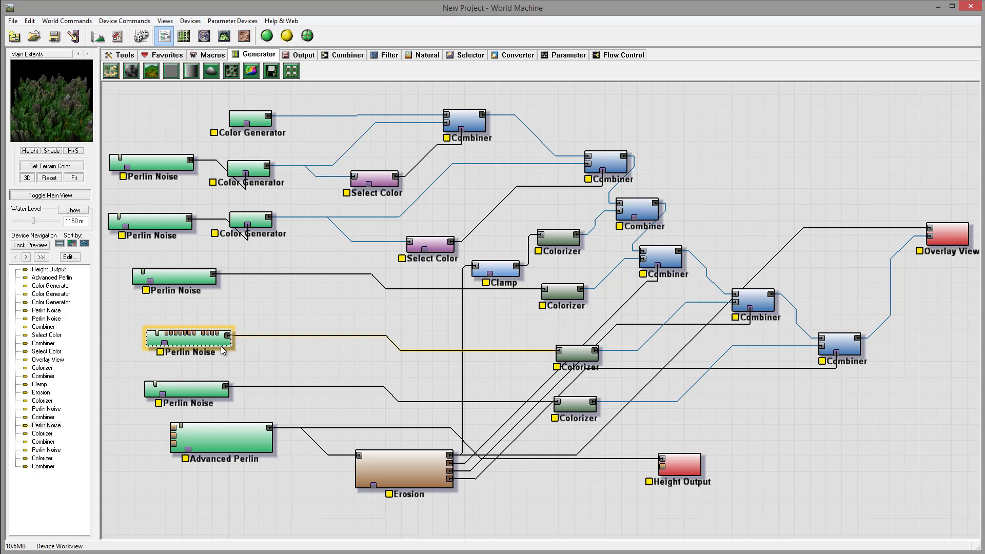
pyautogui.doubleClick(217, 347)
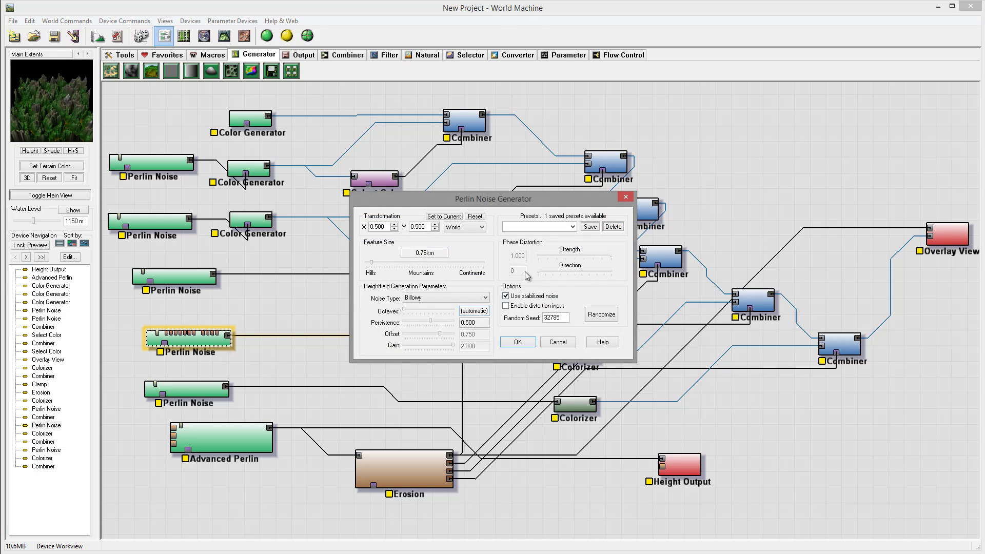
pyautogui.click(554, 342)
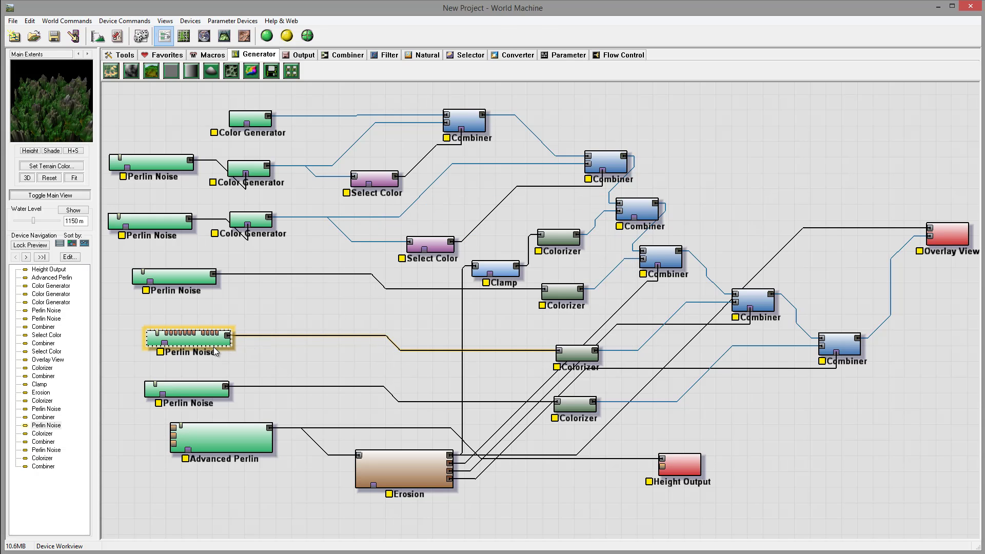
pyautogui.press('Delete')
pyautogui.click(527, 304)
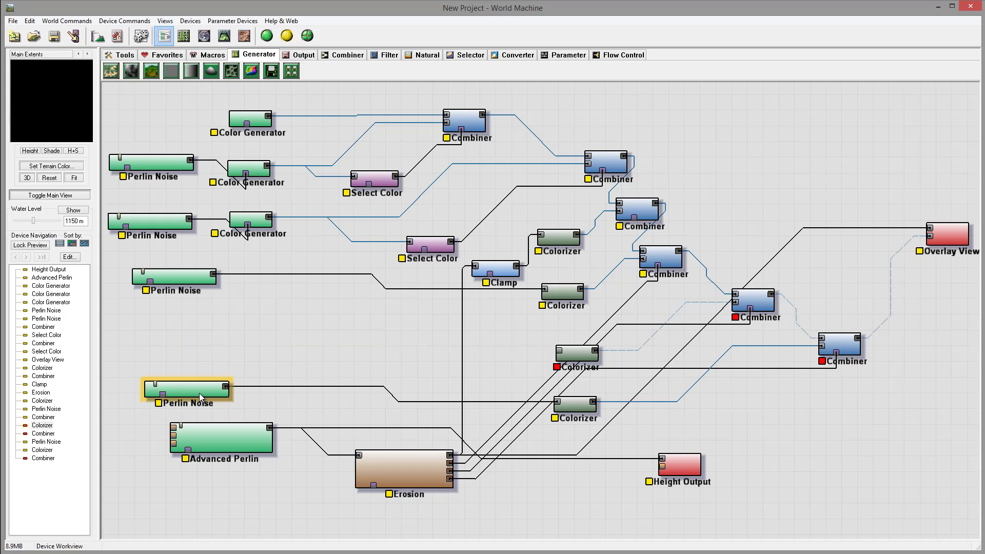
pyautogui.click(199, 393)
pyautogui.press('Delete')
pyautogui.click(524, 305)
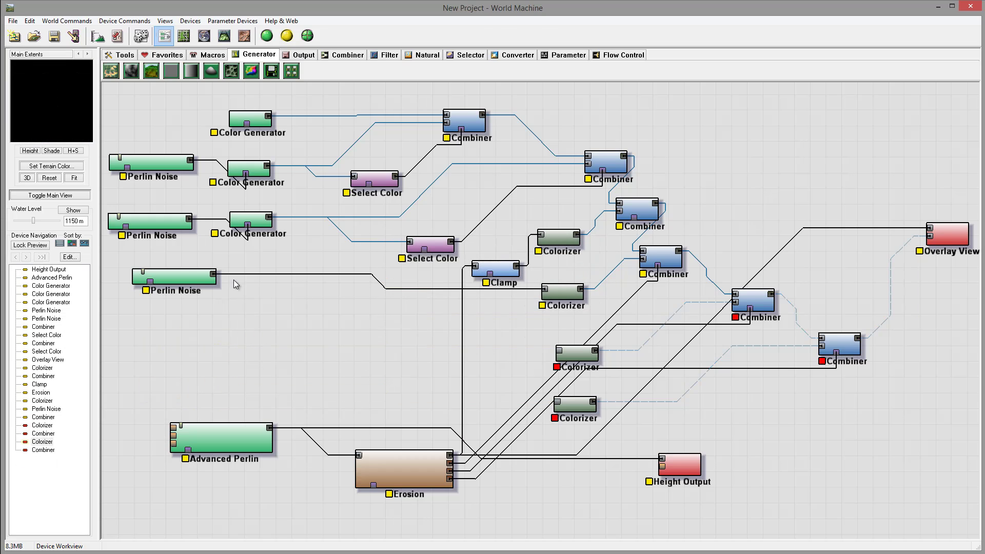
# Feed both duplicated Colorizers from the remaining lower Perlin Noise and move that device down and right, level with them
pyautogui.moveTo(215, 275); pyautogui.dragTo(495, 347)
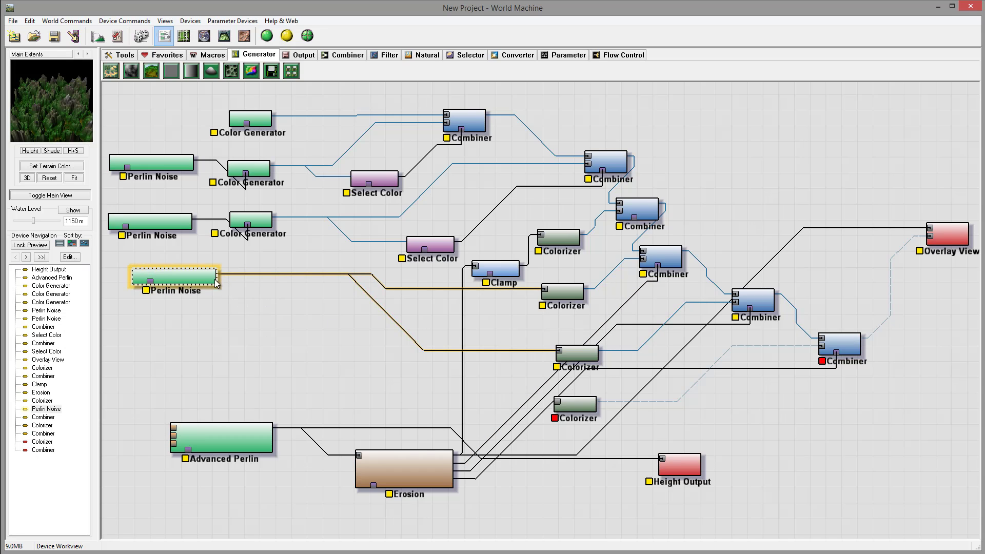
pyautogui.moveTo(212, 275); pyautogui.dragTo(558, 402)
pyautogui.moveTo(194, 286); pyautogui.dragTo(284, 364)
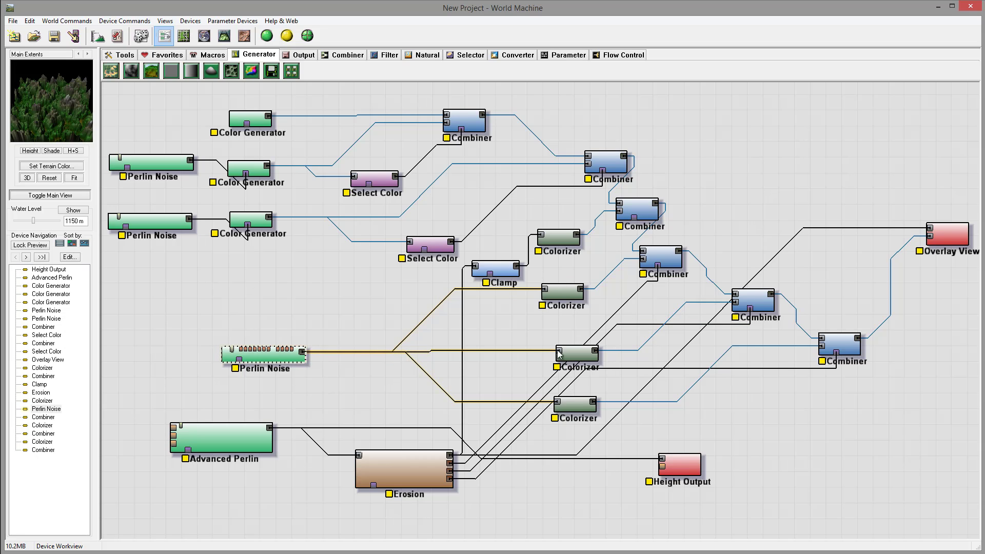
# Align the two lower Colorizers in a column beneath the upper ones in the device network
pyautogui.moveTo(559, 355); pyautogui.dragTo(550, 339)
pyautogui.moveTo(566, 412); pyautogui.dragTo(561, 409)
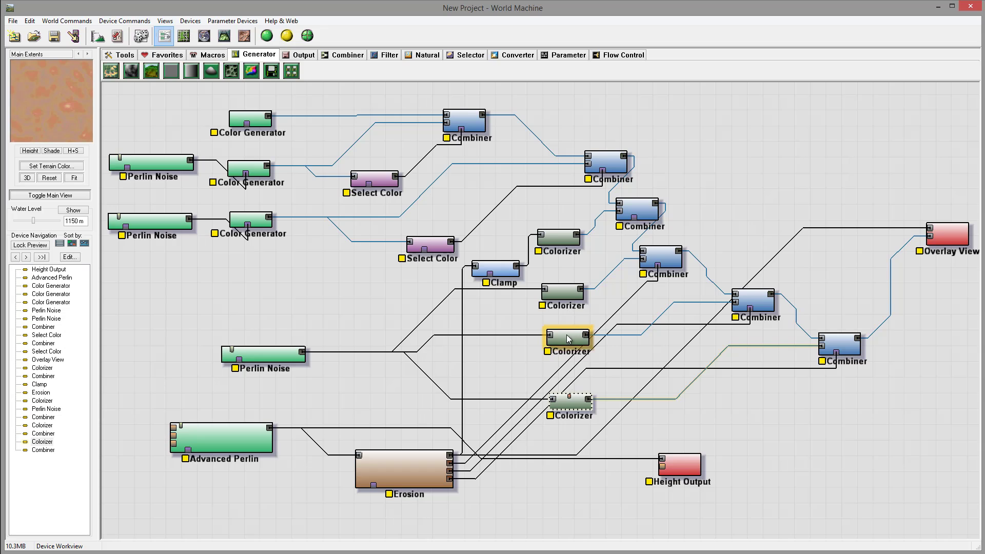
pyautogui.moveTo(568, 339); pyautogui.dragTo(567, 346)
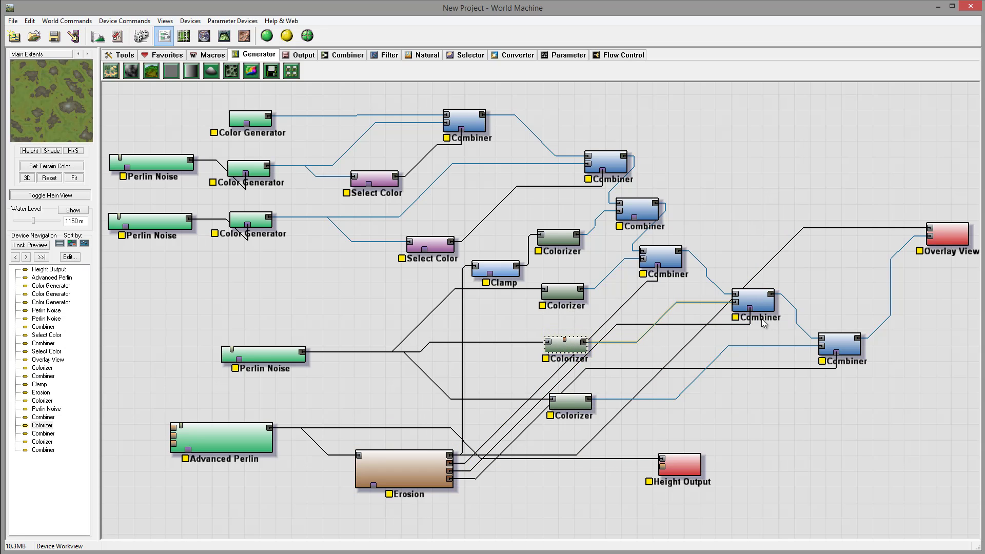
# Try the Average and Add methods at different strengths on the Combiner fed by the third Colorizer from the top
pyautogui.click(759, 303)
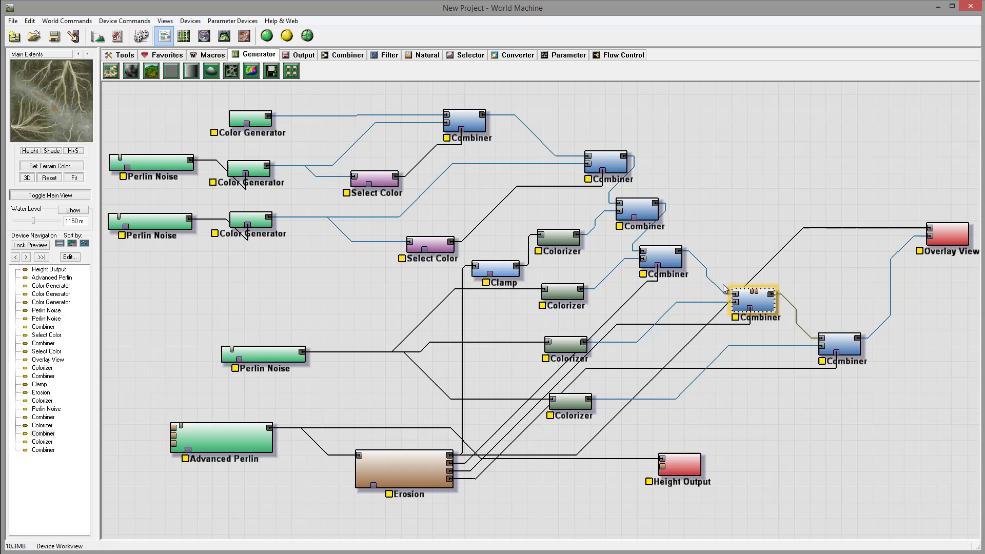
pyautogui.doubleClick(760, 301)
pyautogui.moveTo(519, 297); pyautogui.dragTo(449, 296)
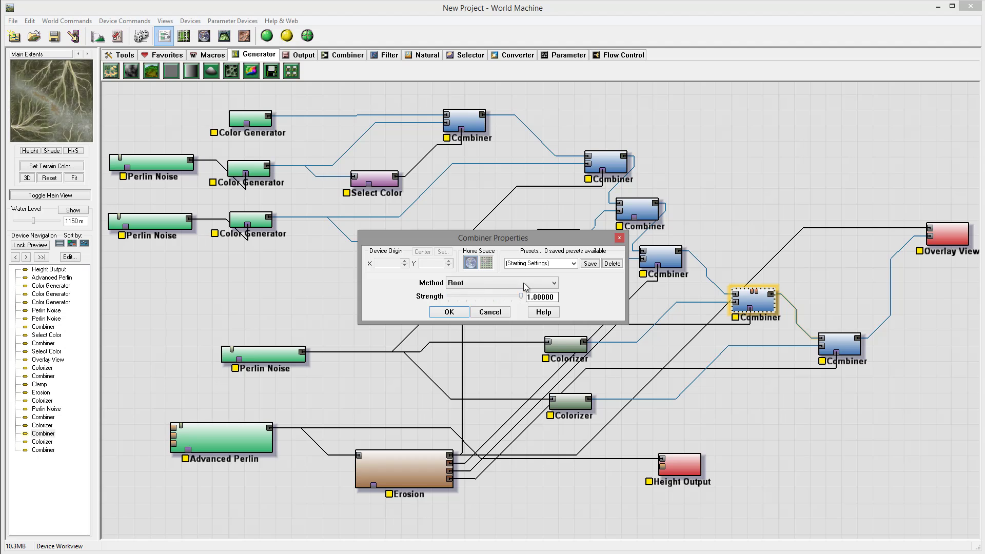
pyautogui.click(510, 282)
pyautogui.click(482, 291)
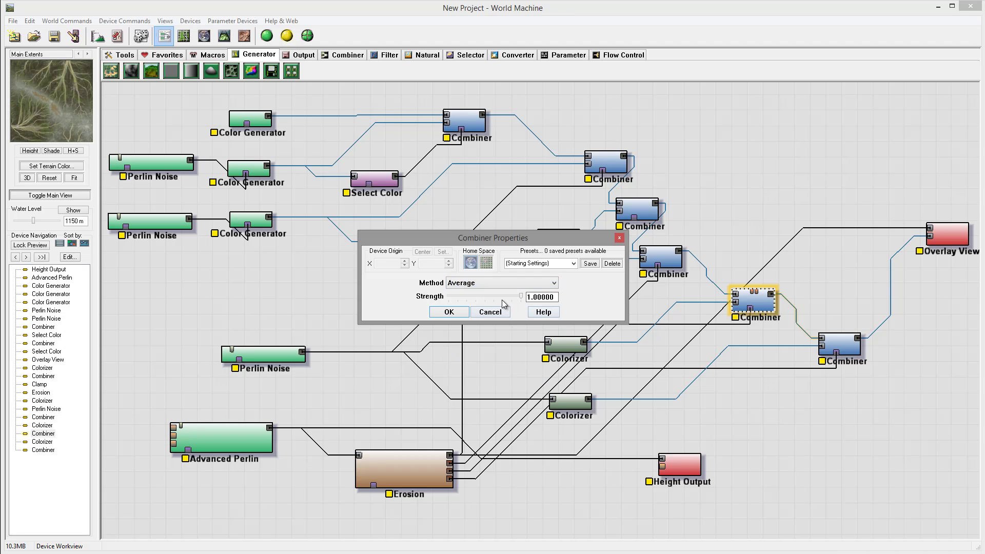
pyautogui.click(512, 285)
pyautogui.click(503, 300)
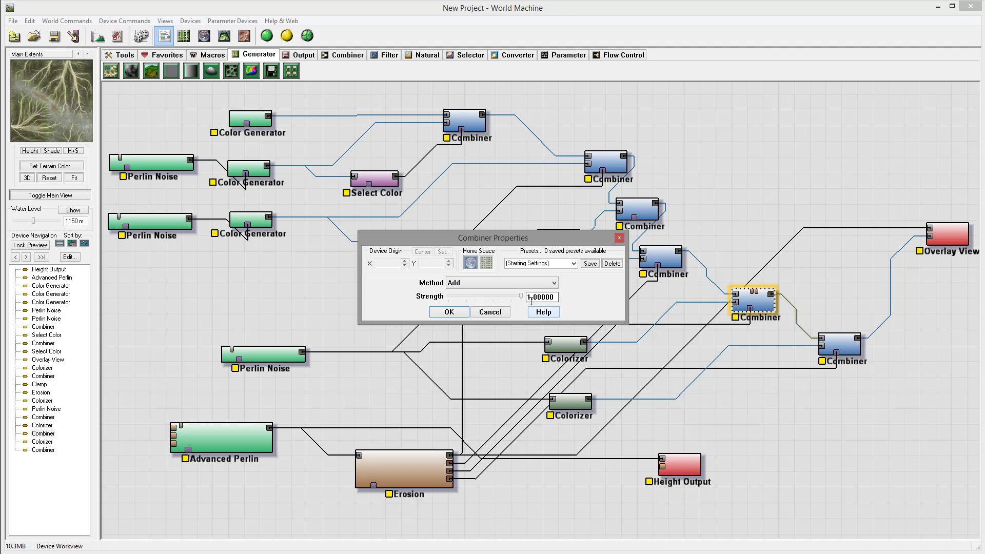
pyautogui.moveTo(522, 298); pyautogui.dragTo(492, 298)
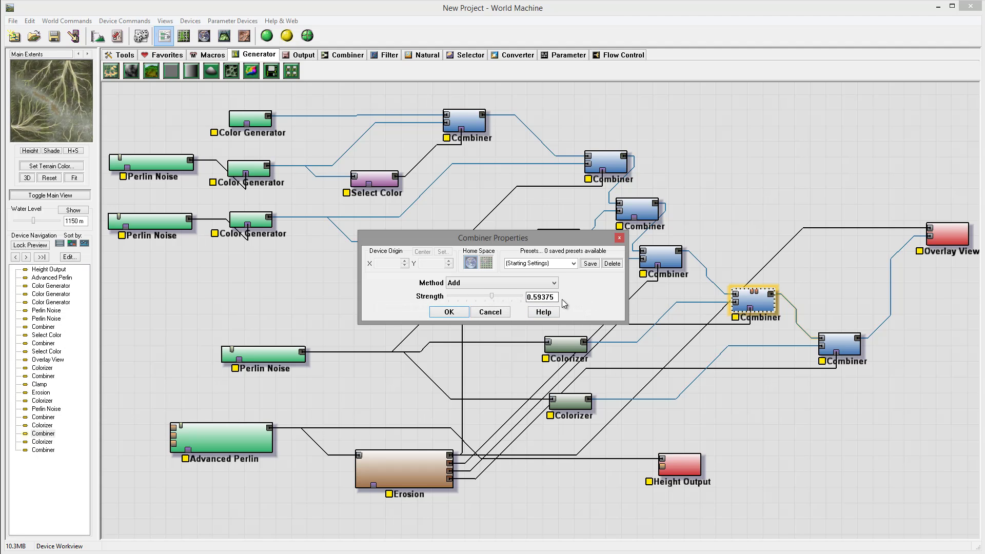
pyautogui.moveTo(483, 297); pyautogui.dragTo(506, 295)
pyautogui.click(458, 295)
# Set that Combiner's method to Screen at a strength of 1.00000 and apply its properties
pyautogui.click(513, 280)
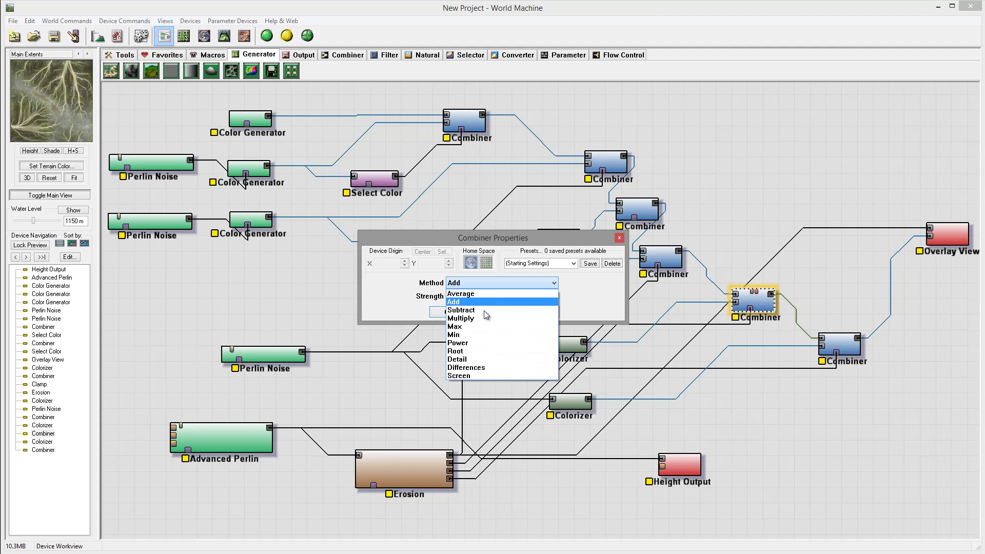
pyautogui.click(484, 376)
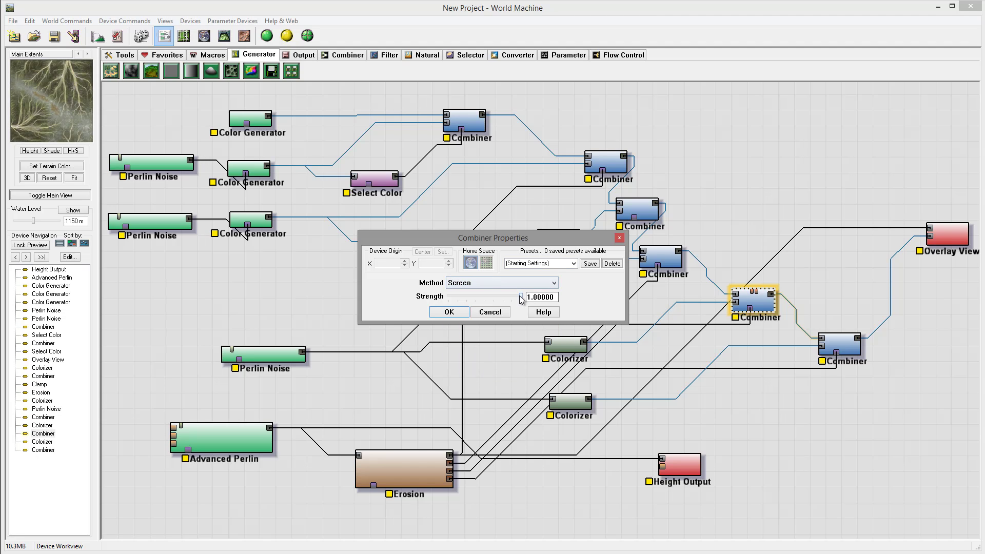
pyautogui.moveTo(521, 299); pyautogui.dragTo(562, 294)
pyautogui.click(449, 312)
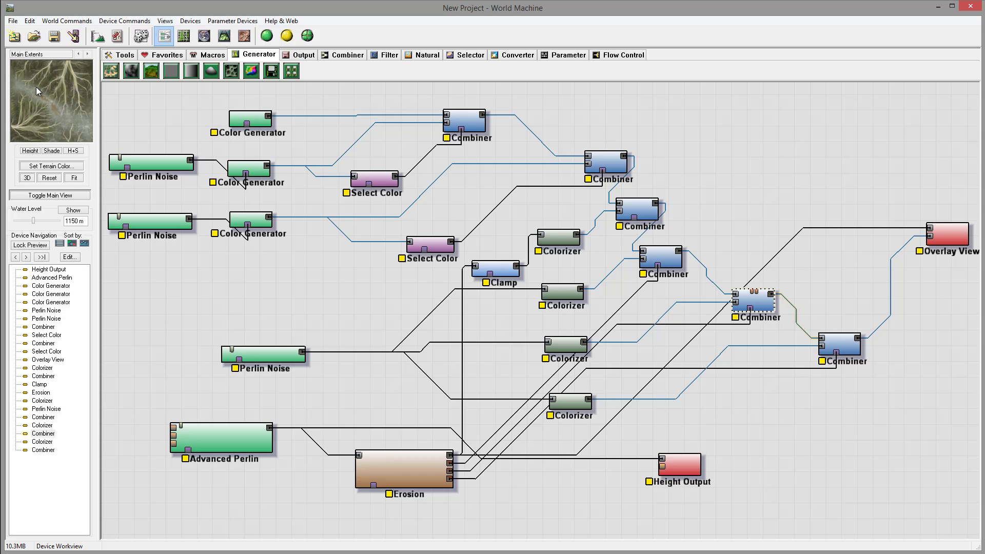
# Preview the lowest Colorizer and adjust the strength of the last Combiner before the Overlay View
pyautogui.click(571, 405)
pyautogui.click(845, 345)
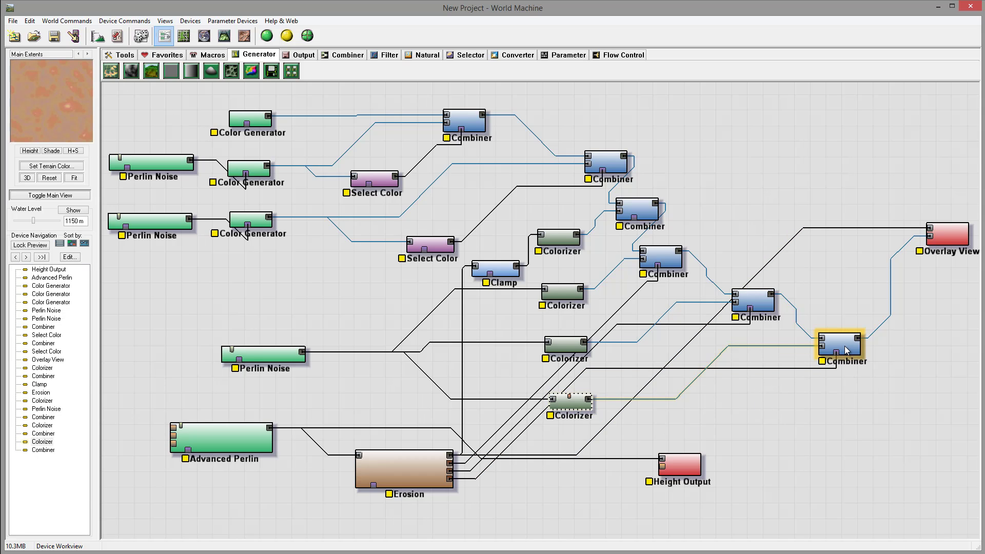
pyautogui.doubleClick(847, 350)
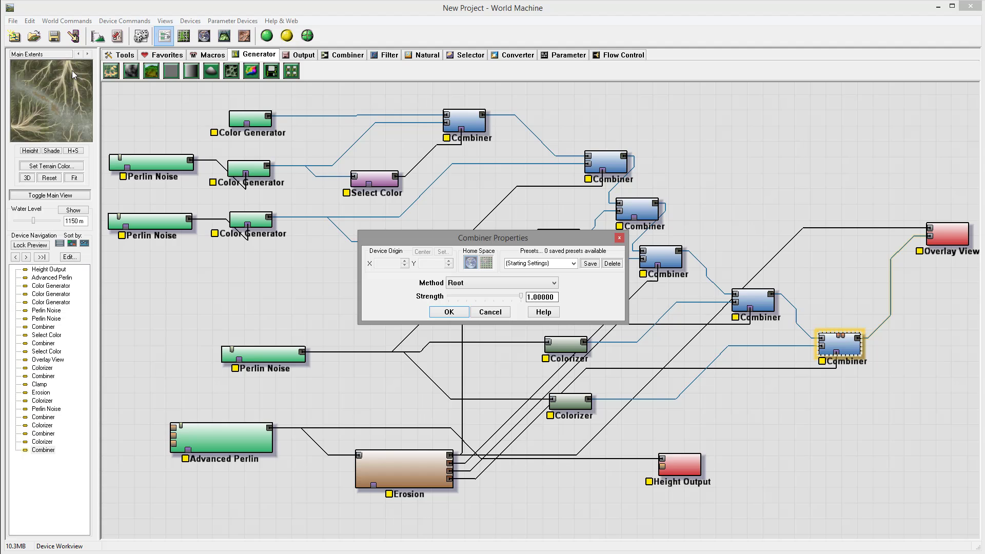
pyautogui.moveTo(522, 297)
pyautogui.mouseDown()
pyautogui.moveTo(447, 295)
pyautogui.moveTo(516, 301)
pyautogui.mouseUp()
pyautogui.click(463, 313)
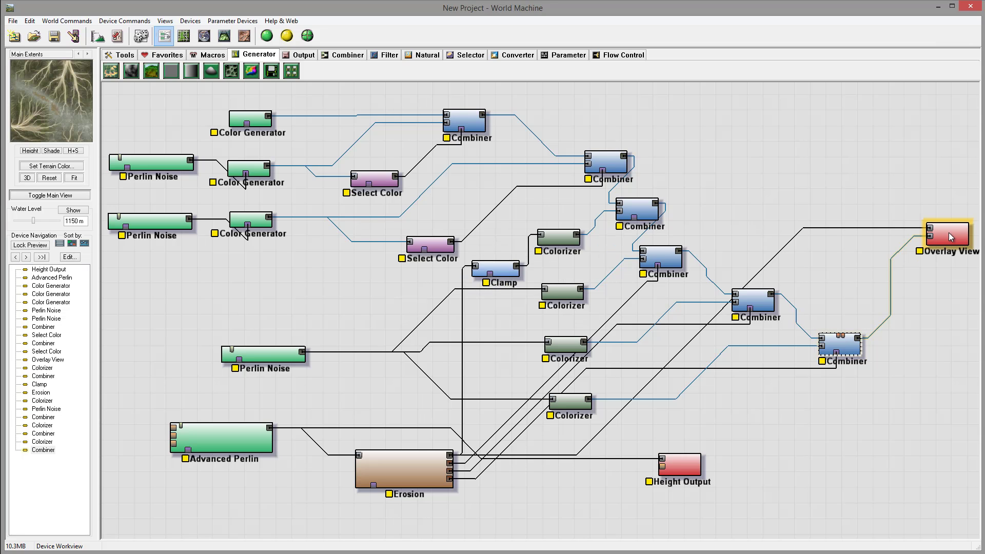
# Move the Overlay View device closer to the last Combiner and build the world while viewing the terrain in 3D
pyautogui.moveTo(951, 236); pyautogui.dragTo(924, 246)
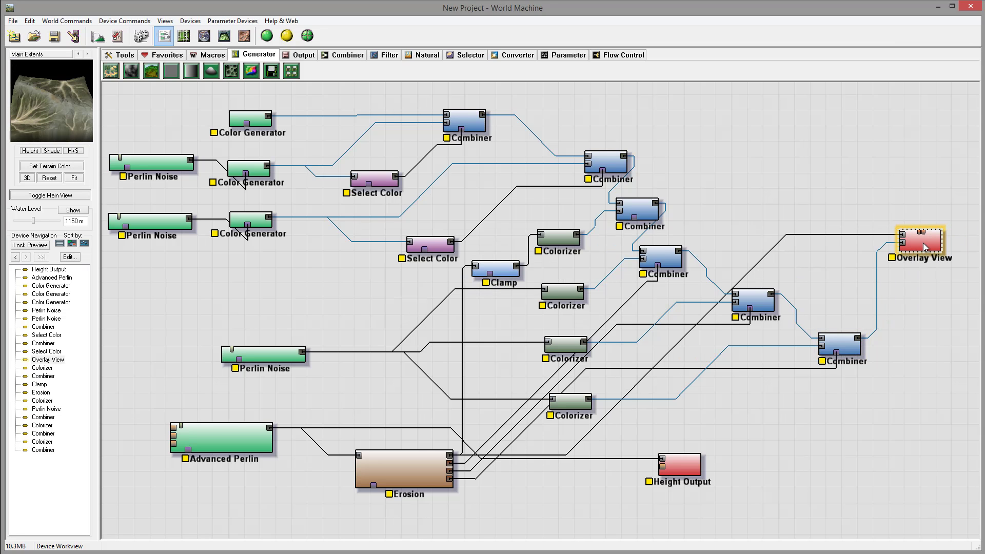
pyautogui.click(225, 36)
pyautogui.moveTo(551, 359); pyautogui.dragTo(464, 277)
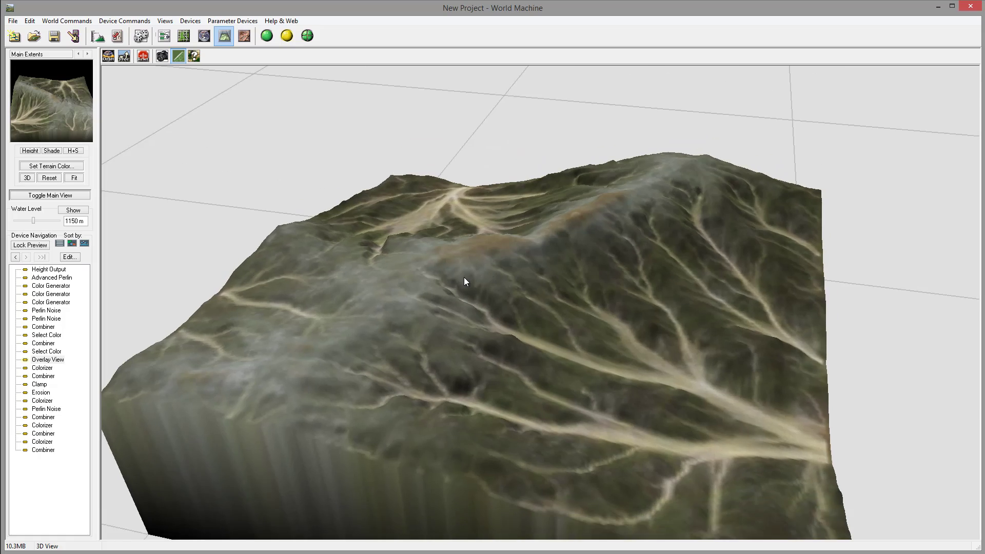
pyautogui.click(276, 39)
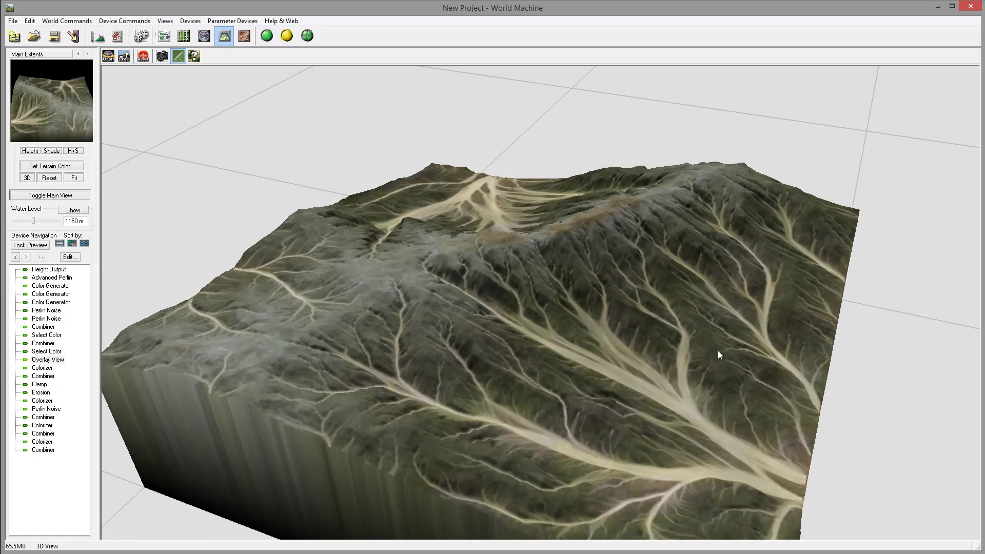
# Examine the built terrain's erosion coloring in 3D from above and from the side
pyautogui.moveTo(718, 353); pyautogui.dragTo(351, 276)
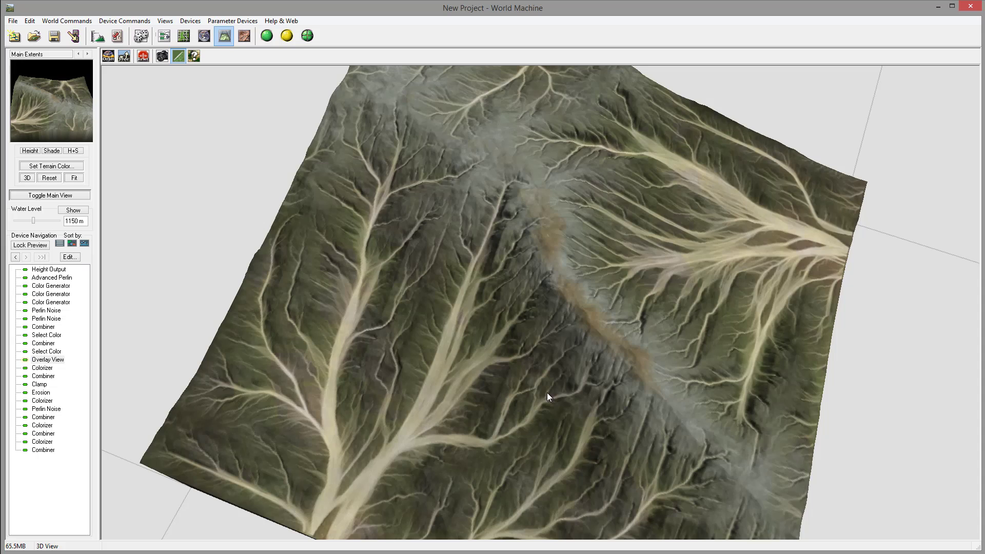
pyautogui.moveTo(547, 393); pyautogui.dragTo(608, 335)
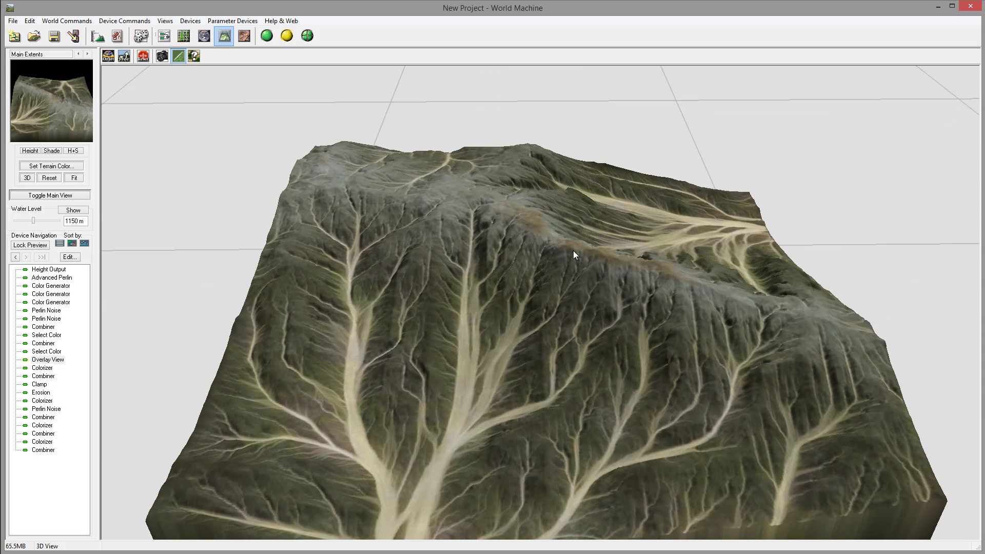
pyautogui.moveTo(704, 315); pyautogui.dragTo(709, 323)
# Move the Overlay View device still closer to the last Combiner in the network and check its properties
pyautogui.click(164, 35)
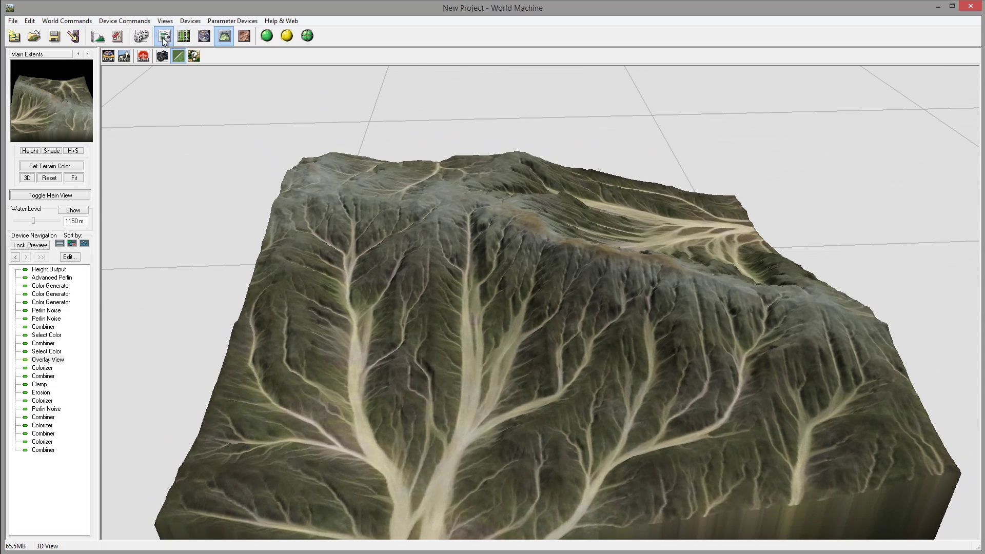
pyautogui.click(896, 245)
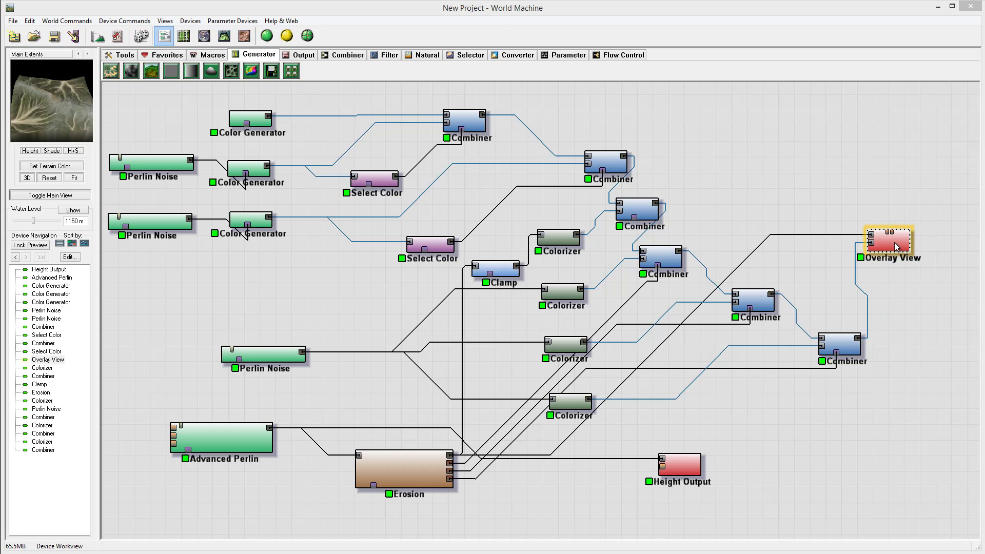
pyautogui.doubleClick(895, 245)
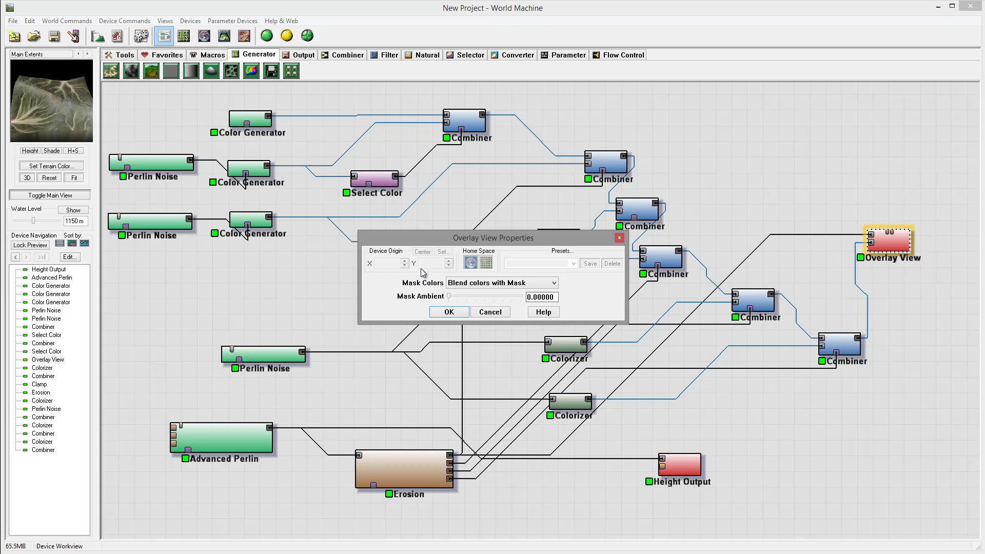
pyautogui.click(449, 312)
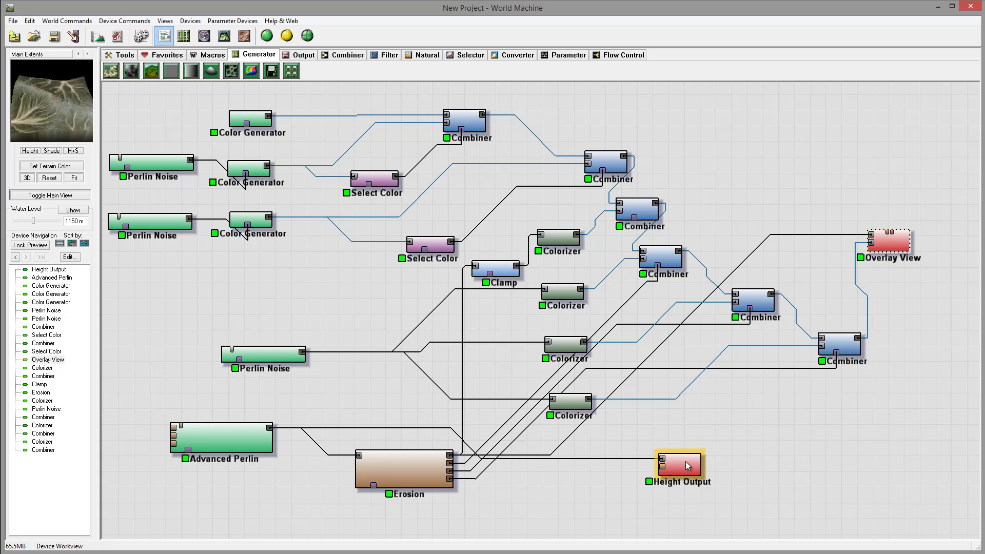
# Preview the last Combiner's color output and examine the Overlay View terrain in 3D from other angles
pyautogui.click(841, 348)
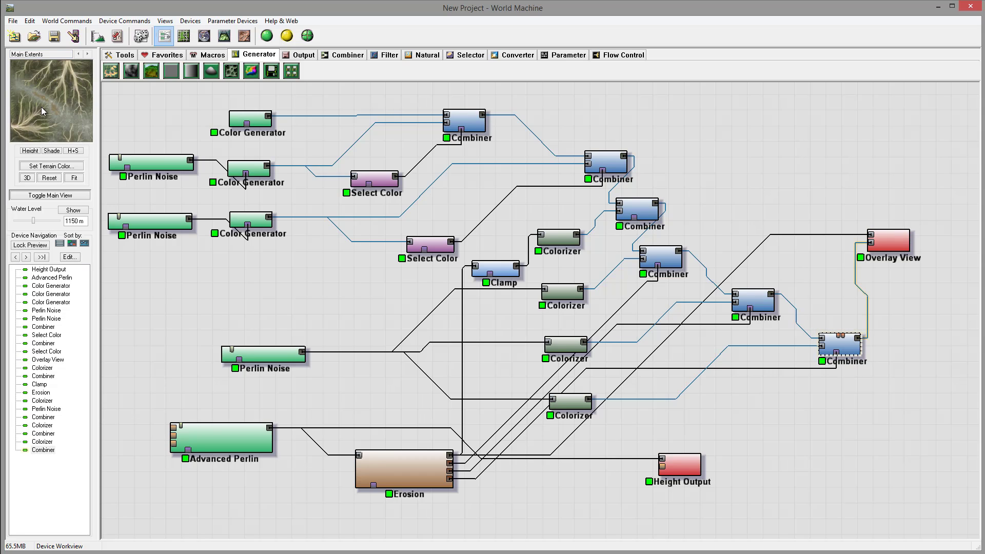
pyautogui.click(897, 241)
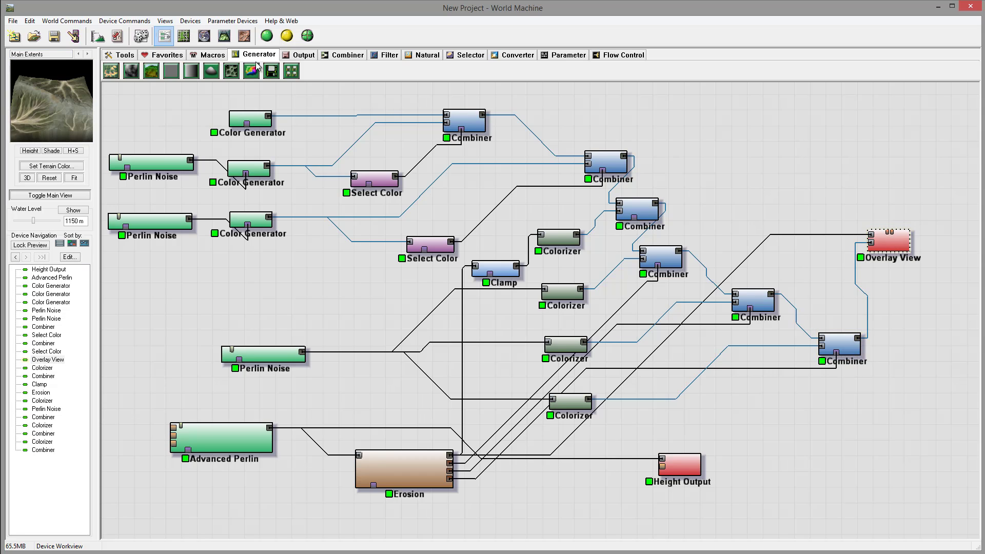
pyautogui.click(225, 35)
pyautogui.moveTo(706, 377); pyautogui.dragTo(545, 292)
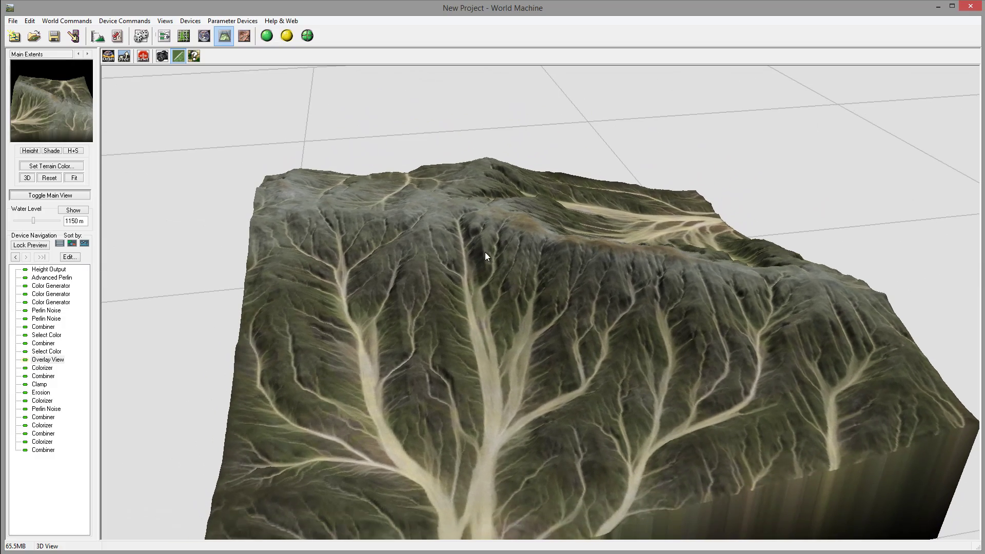
pyautogui.moveTo(487, 255); pyautogui.dragTo(451, 297)
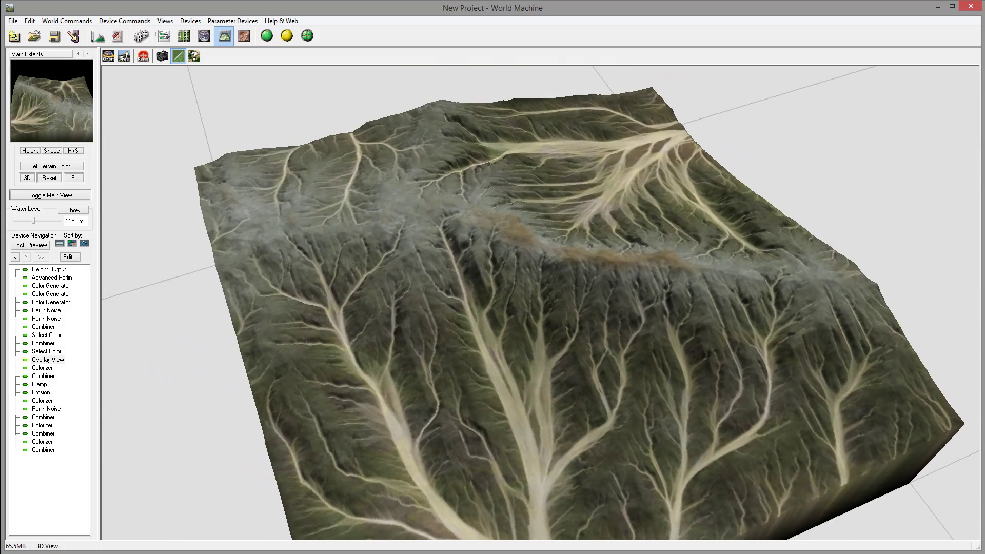